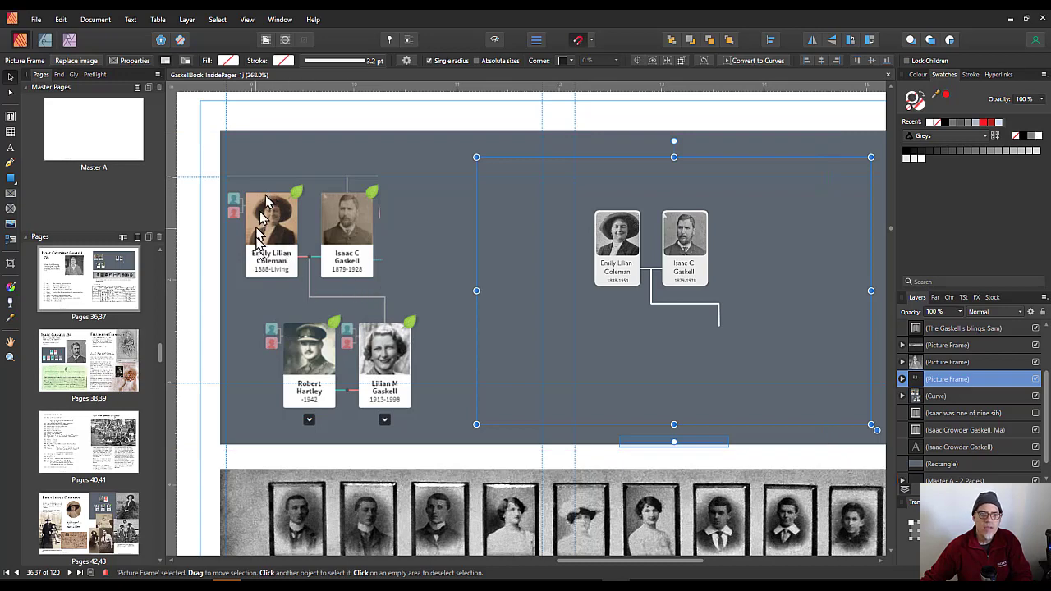
# Nudge the colour four-person family-tree group on page 37 slightly up and to the right
pyautogui.click(346, 255)
pyautogui.moveTo(343, 252); pyautogui.dragTo(373, 238)
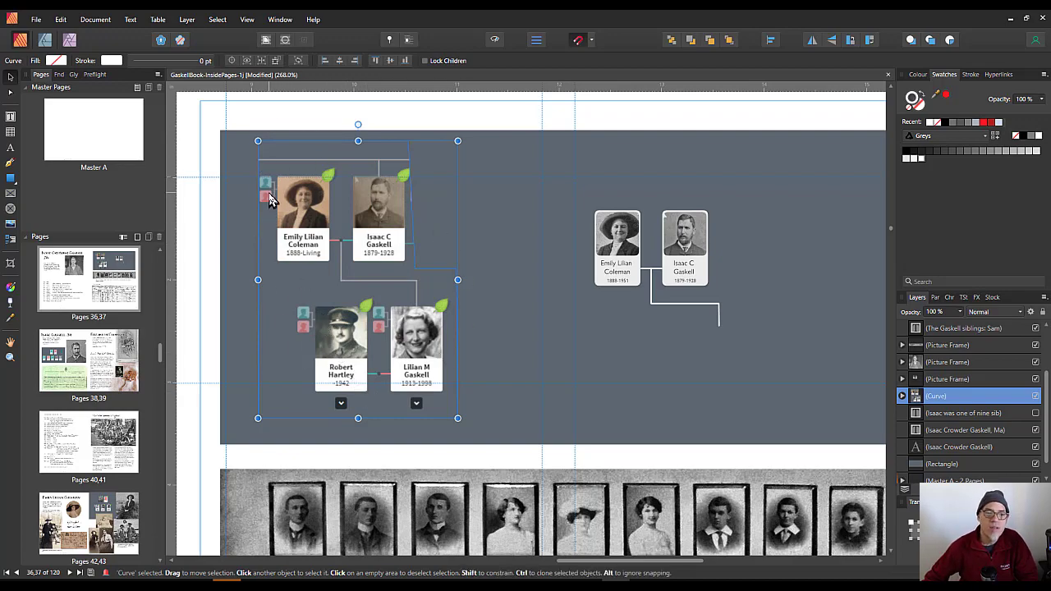
pyautogui.scroll(2, 276, 205)
pyautogui.scroll(4, 276, 206)
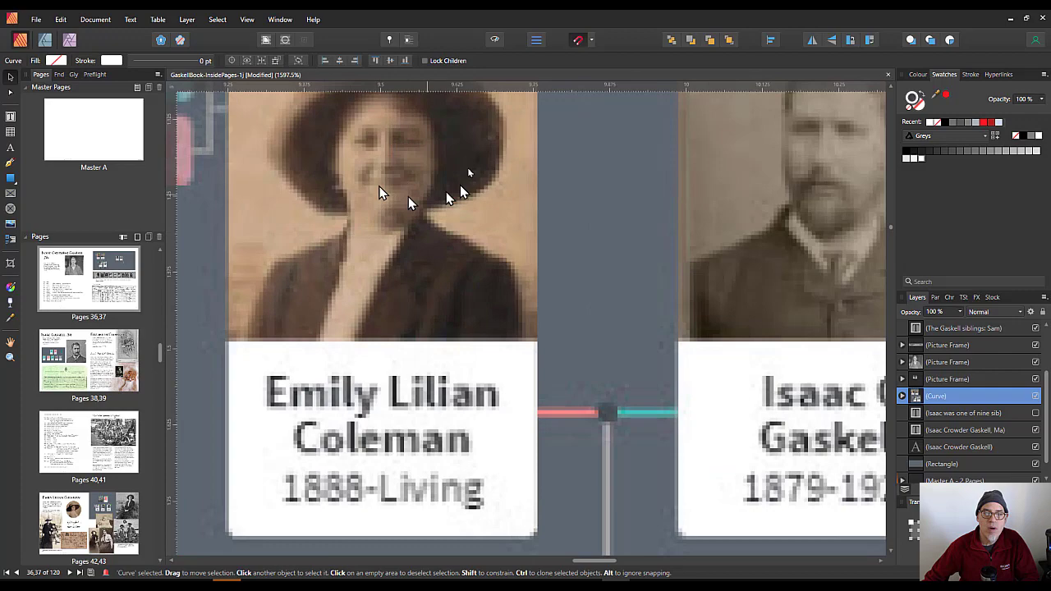
pyautogui.scroll(-6, 392, 243)
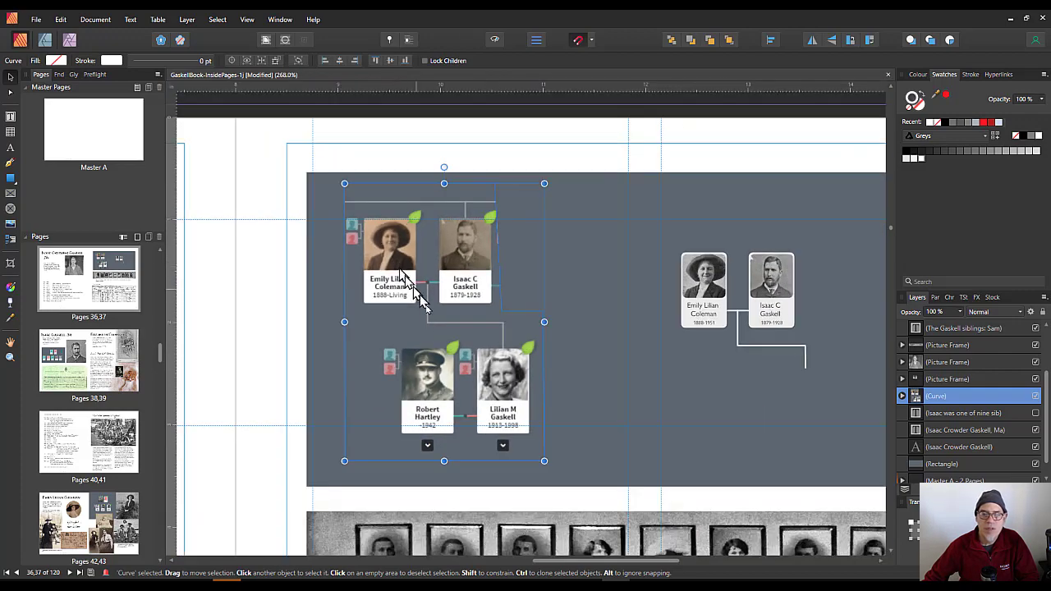
pyautogui.scroll(-2, 410, 329)
pyautogui.hscroll(2, 411, 329)
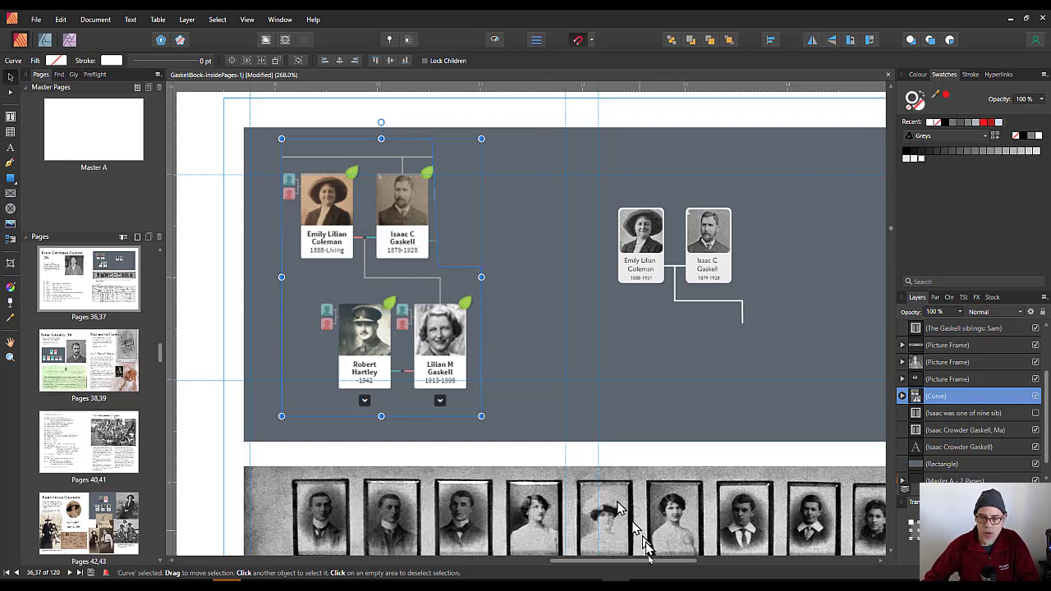
pyautogui.hotkey('alt', 'Tab')
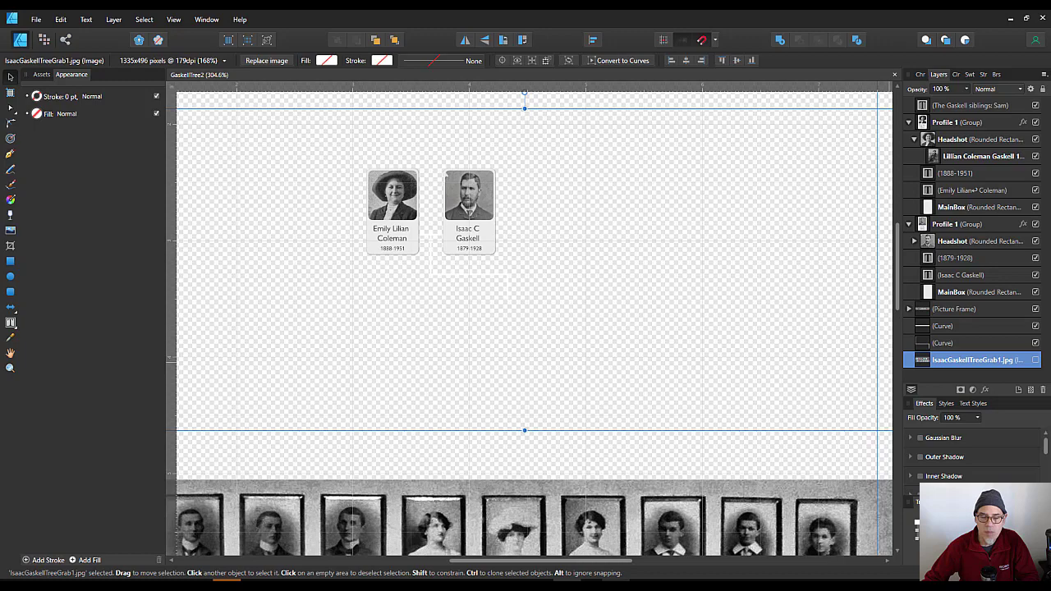
pyautogui.hotkey('alt', 'Tab')
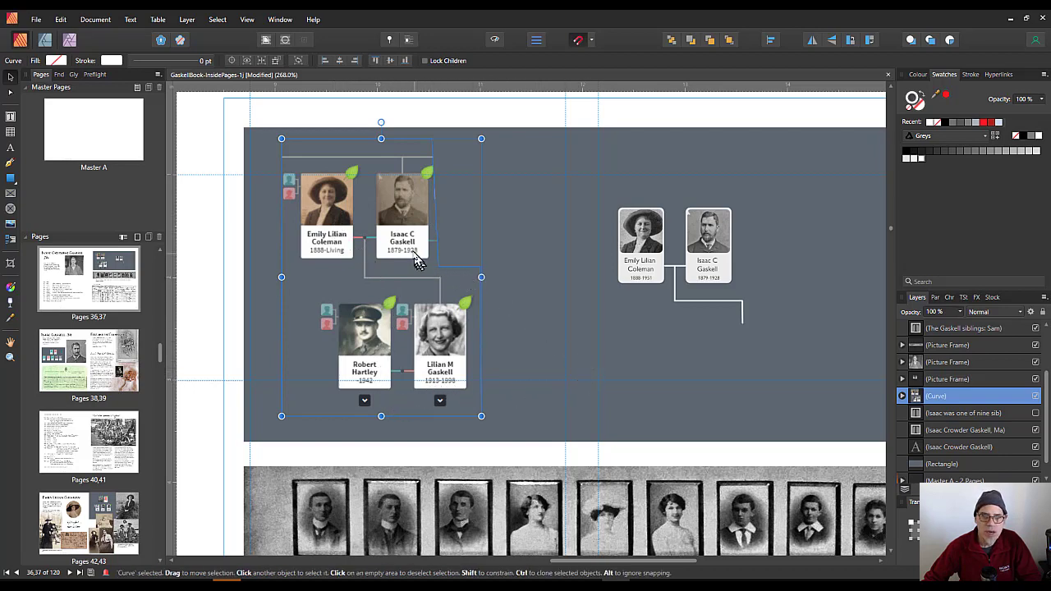
pyautogui.moveTo(413, 257)
pyautogui.mouseDown()
pyautogui.moveTo(427, 257)
pyautogui.moveTo(411, 257)
pyautogui.mouseUp()
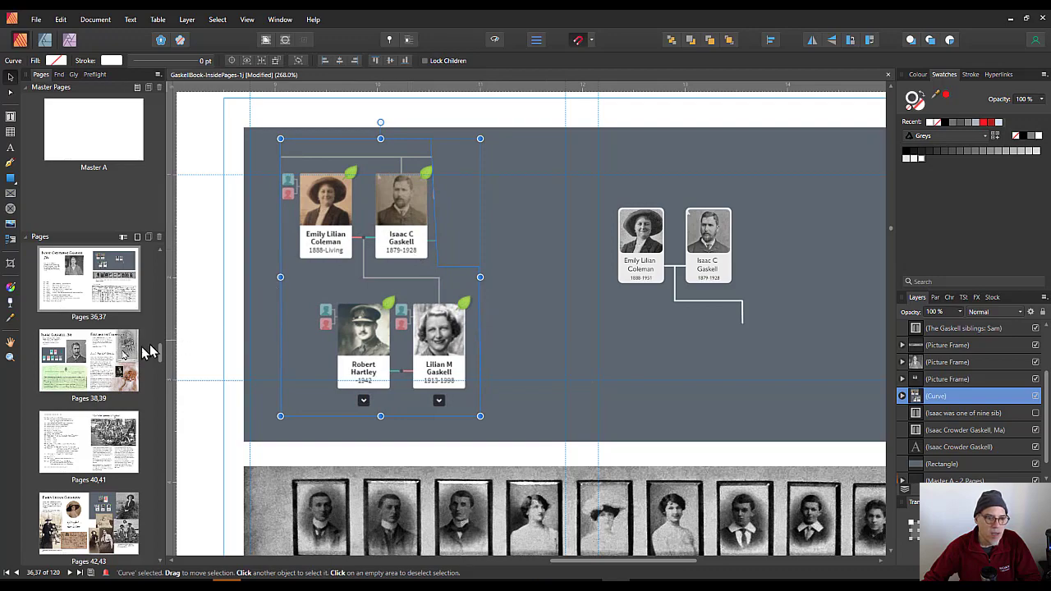
pyautogui.click(80, 377)
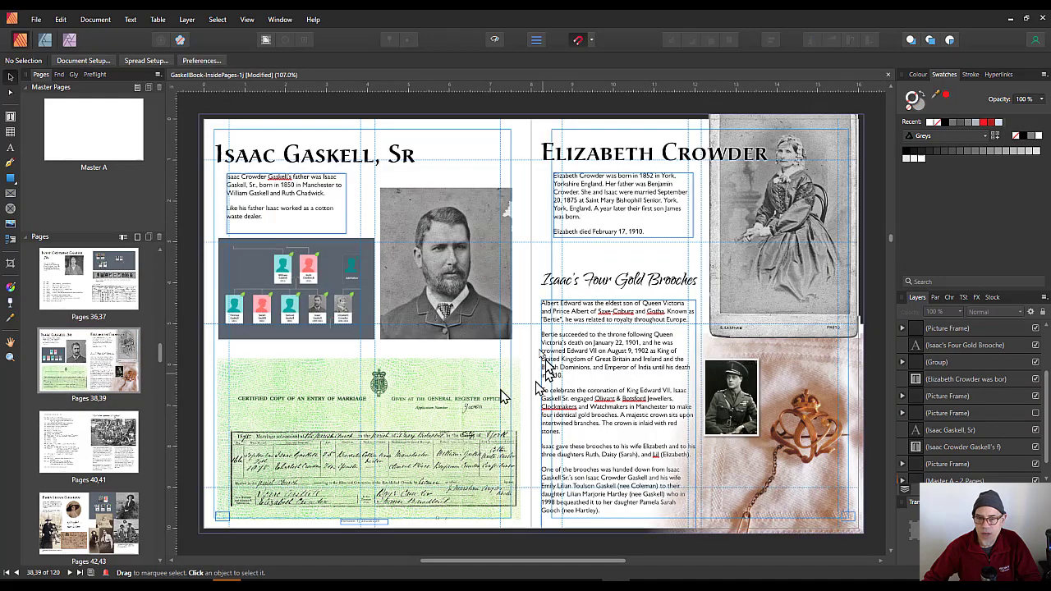
pyautogui.scroll(3, 555, 352)
pyautogui.click(616, 345)
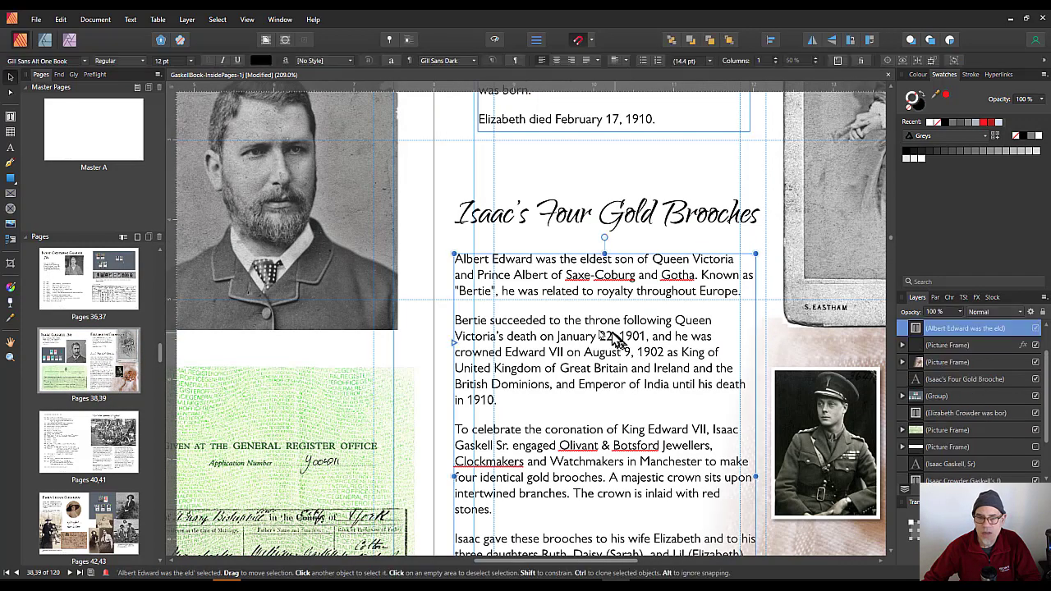
pyautogui.scroll(-3, 589, 369)
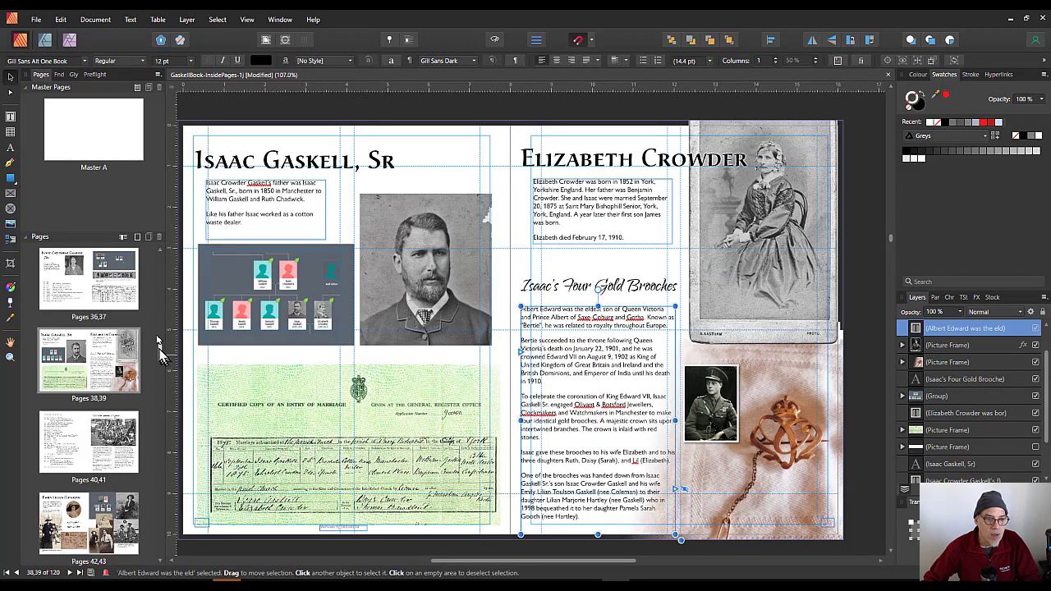
pyautogui.click(128, 297)
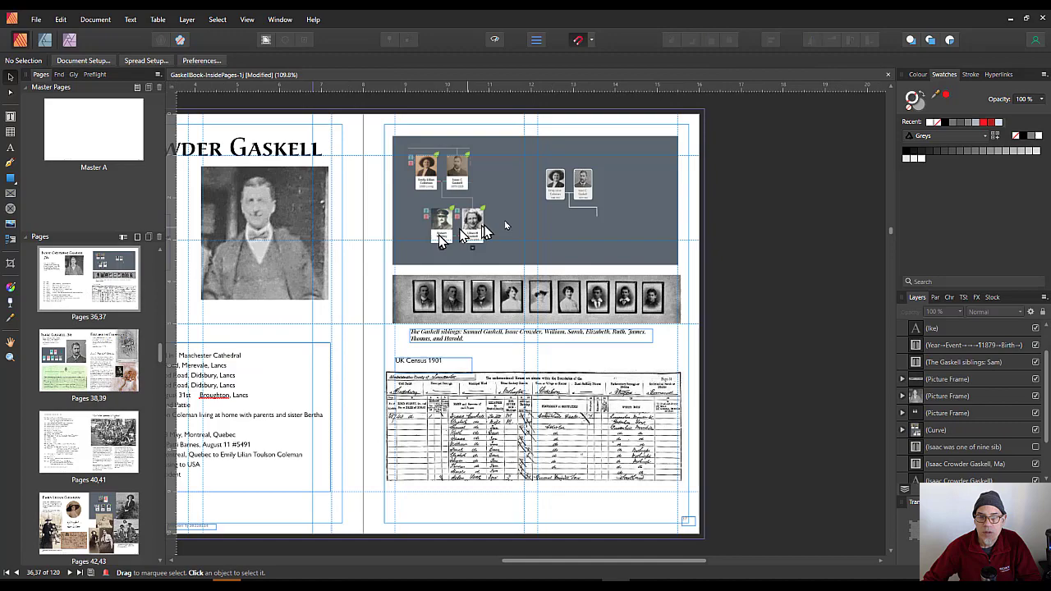
pyautogui.scroll(3, 503, 197)
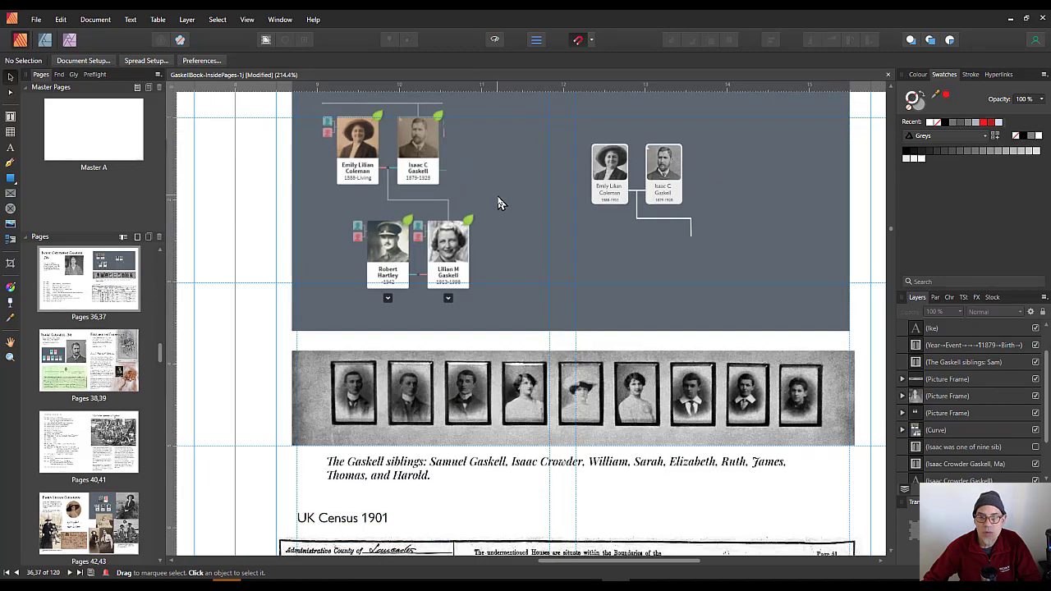
pyautogui.scroll(3, 545, 228)
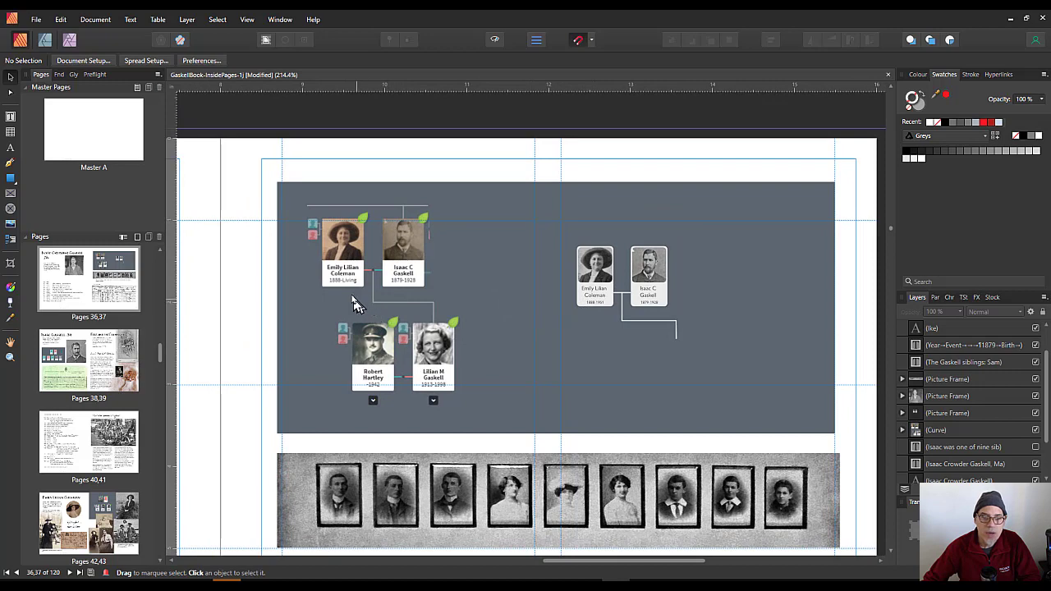
pyautogui.scroll(5, 353, 304)
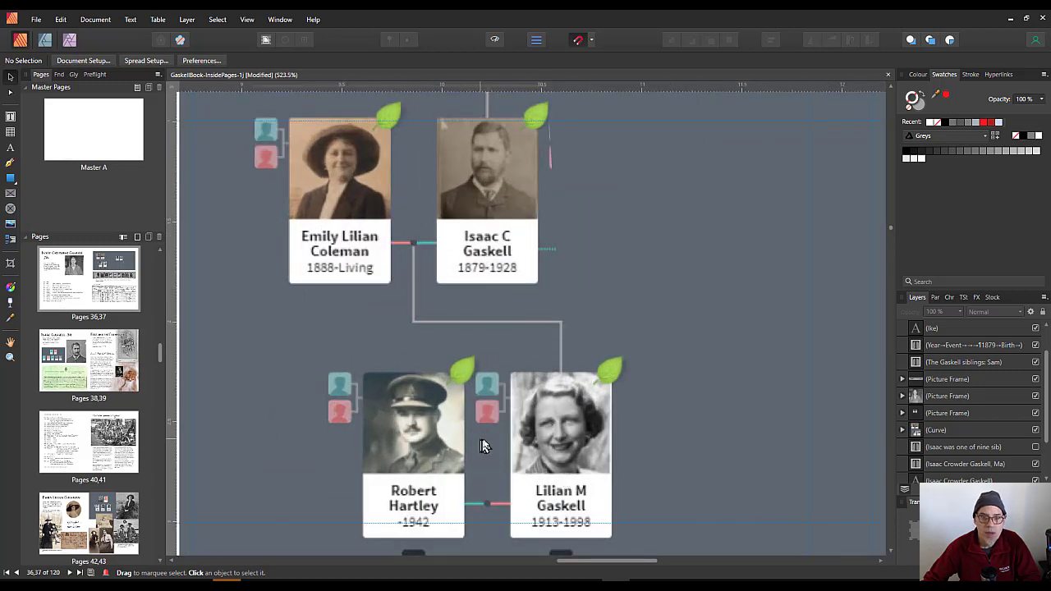
pyautogui.scroll(-4, 511, 422)
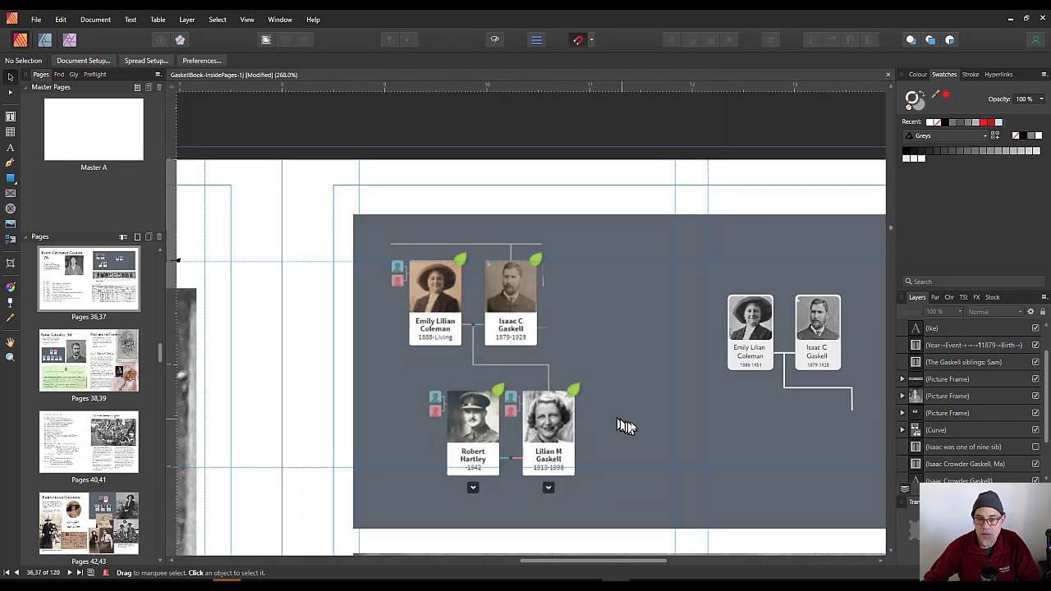
pyautogui.moveTo(639, 433); pyautogui.dragTo(405, 389)
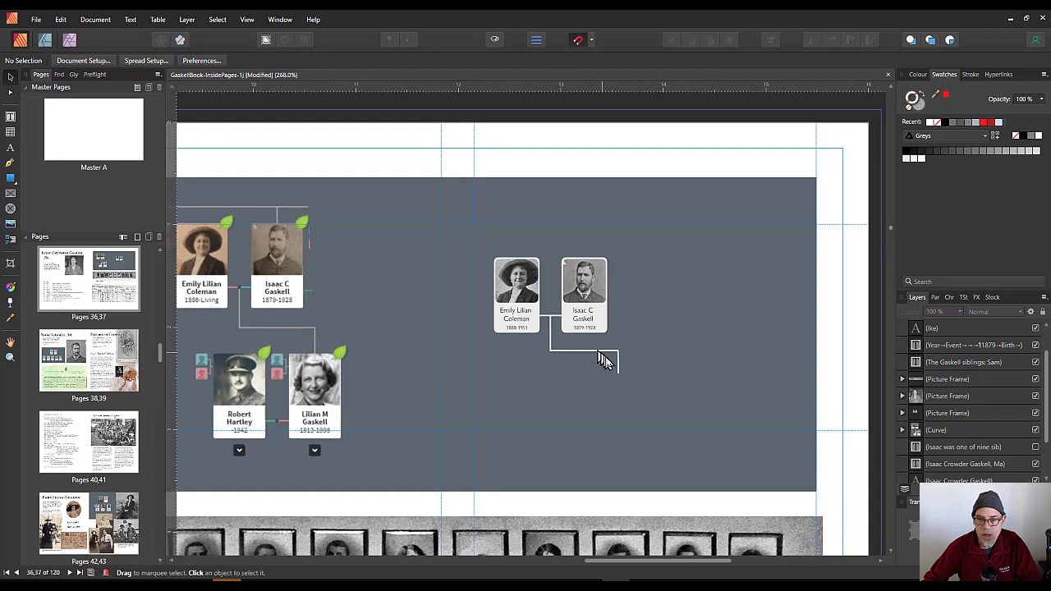
pyautogui.scroll(4, 621, 362)
pyautogui.scroll(-3, 621, 359)
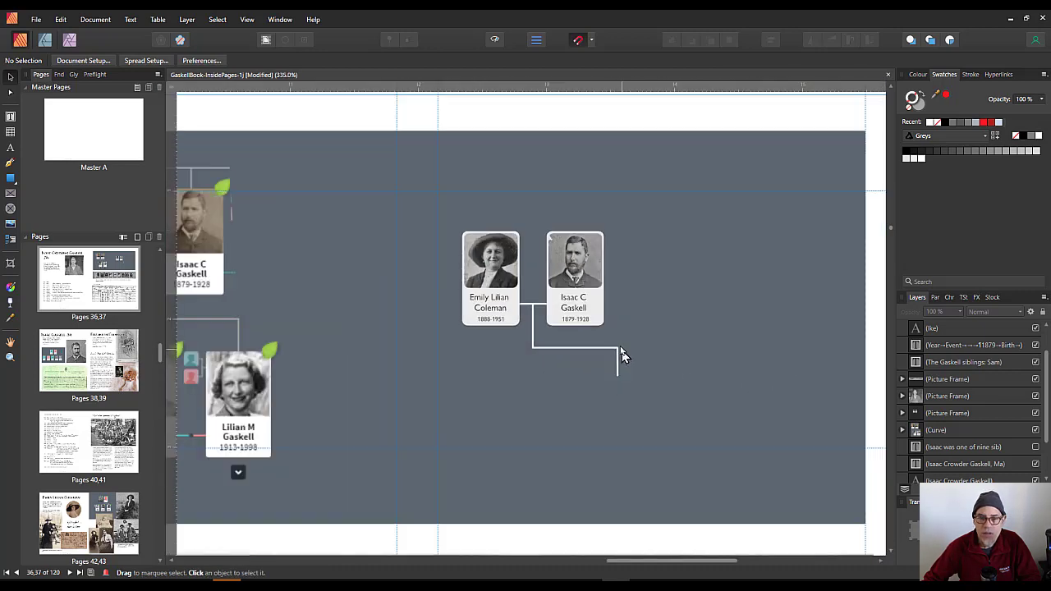
# Select the frame holding the grey tree and zoom in on the Emily and Isaac cards
pyautogui.click(588, 319)
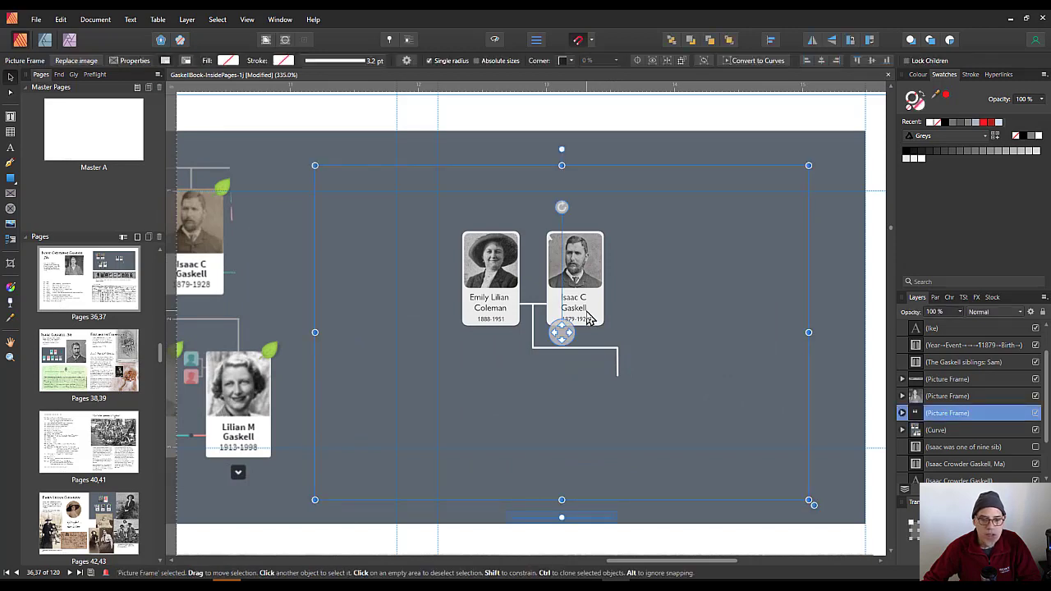
pyautogui.scroll(5, 587, 318)
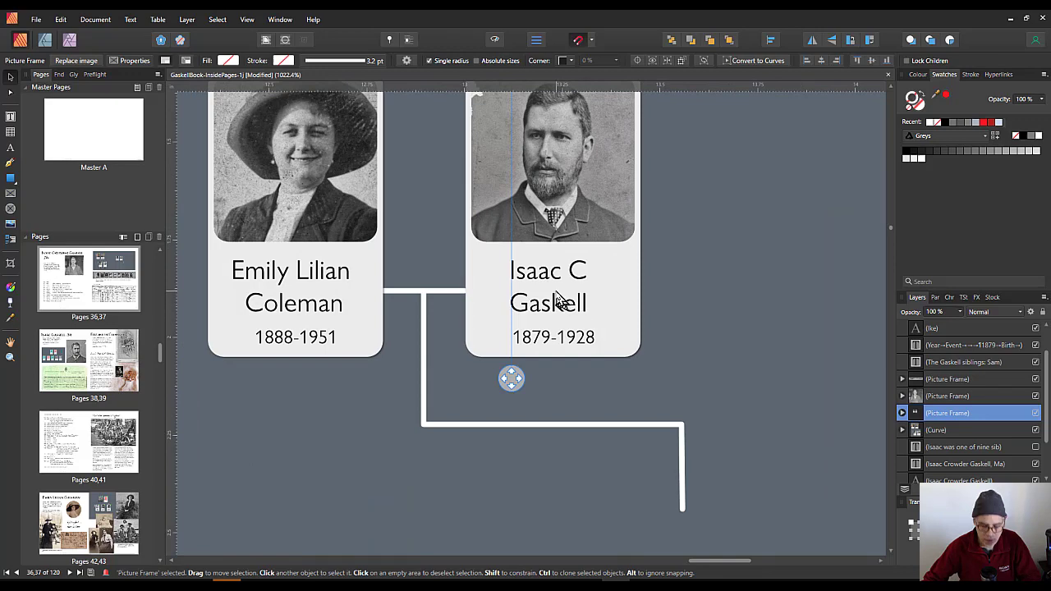
pyautogui.moveTo(556, 301); pyautogui.dragTo(591, 349)
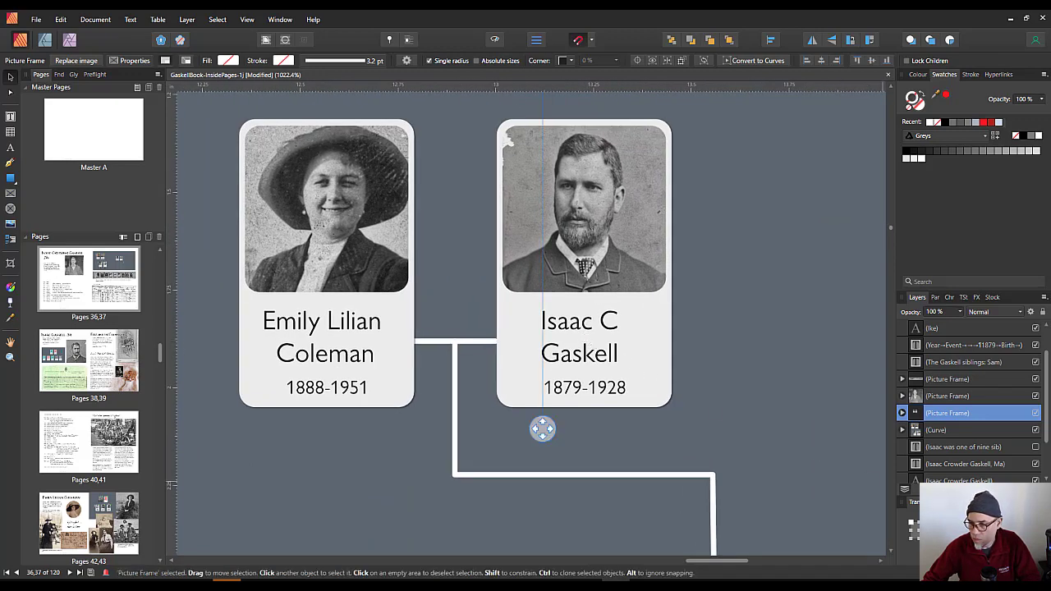
# Expand the Navigator panel and zoom in and out on both portrait cards
pyautogui.click(915, 502)
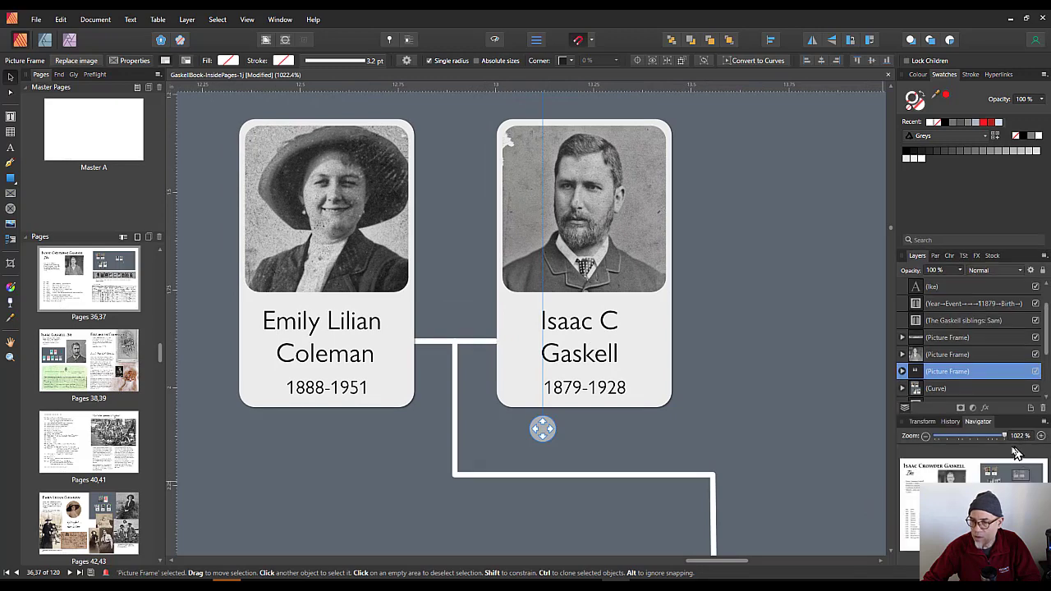
pyautogui.scroll(5, 566, 280)
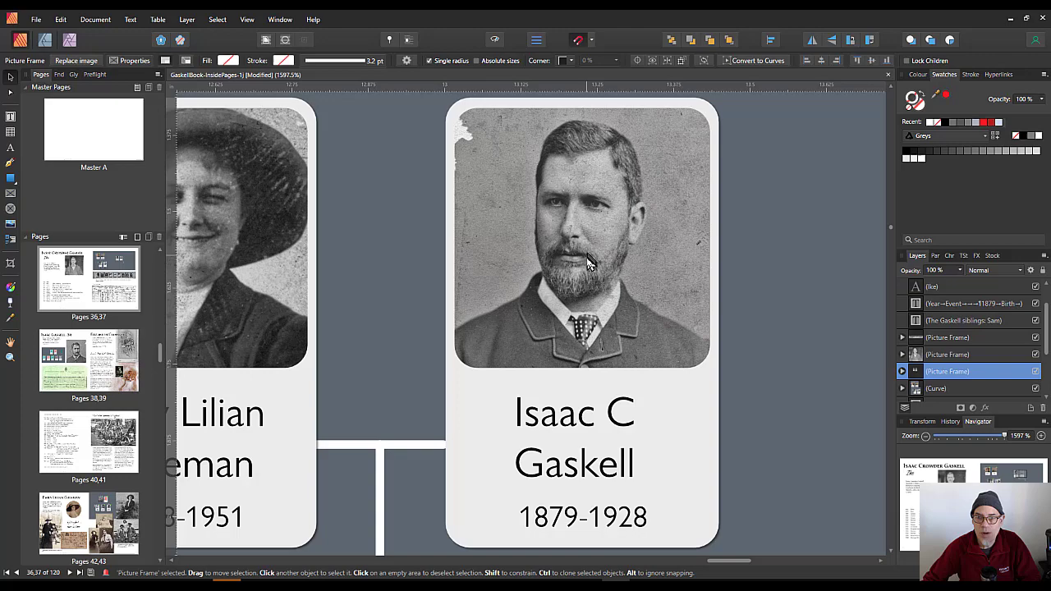
pyautogui.scroll(-5, 594, 278)
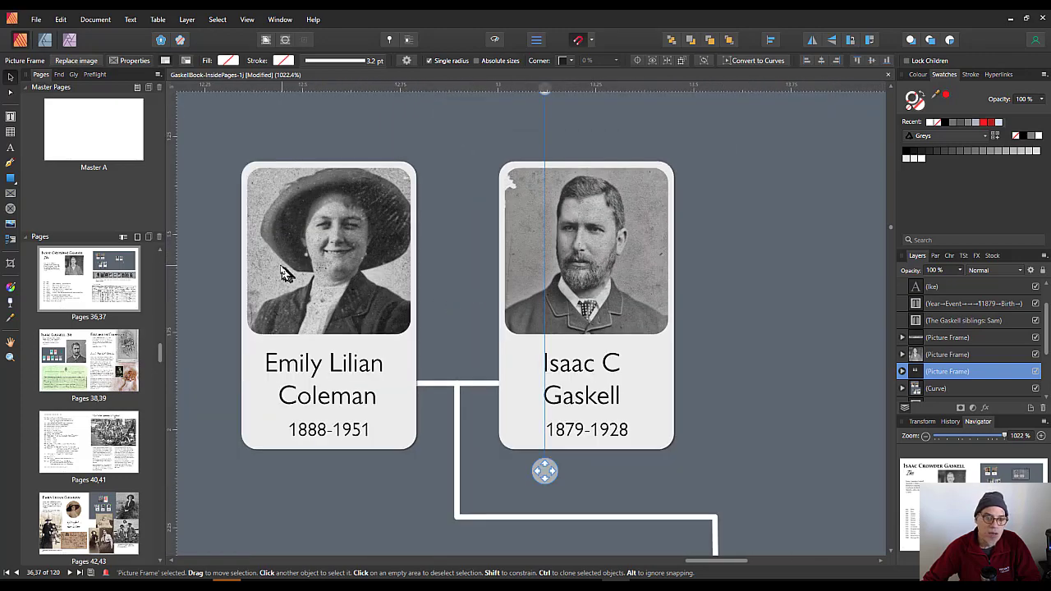
pyautogui.scroll(2, 279, 272)
pyautogui.scroll(1, 279, 273)
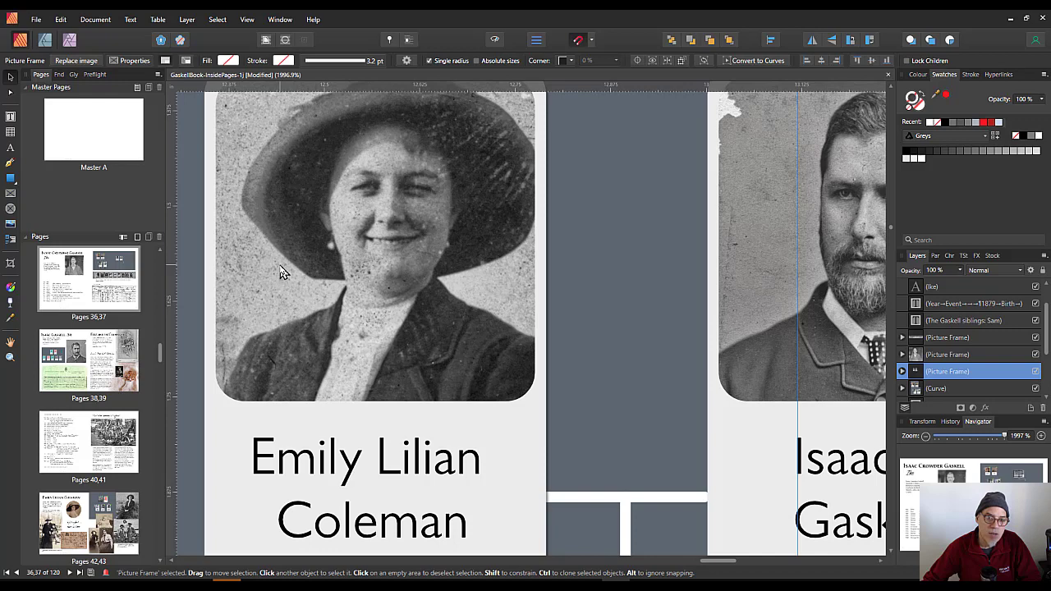
pyautogui.scroll(-2, 279, 272)
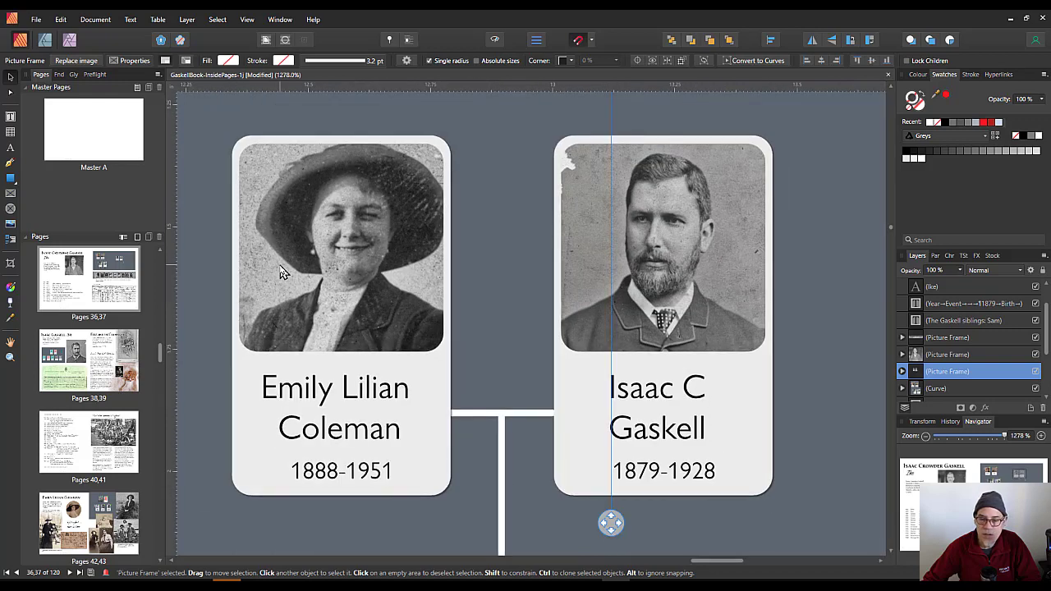
pyautogui.scroll(-2, 280, 273)
pyautogui.scroll(-2, 280, 273)
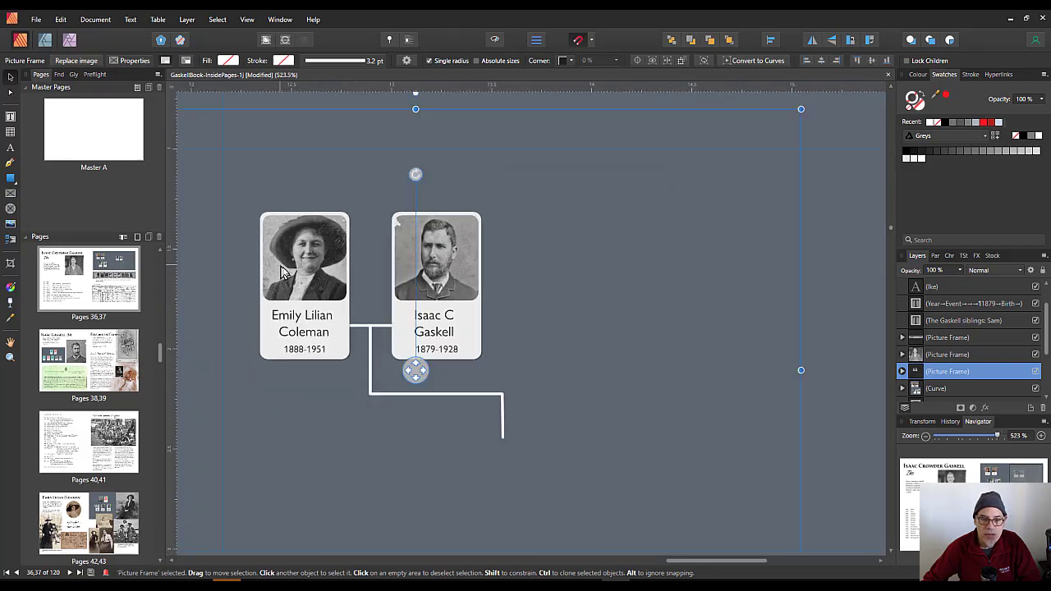
# Select the linked tree design inside its frame and zoom out
pyautogui.doubleClick(362, 302)
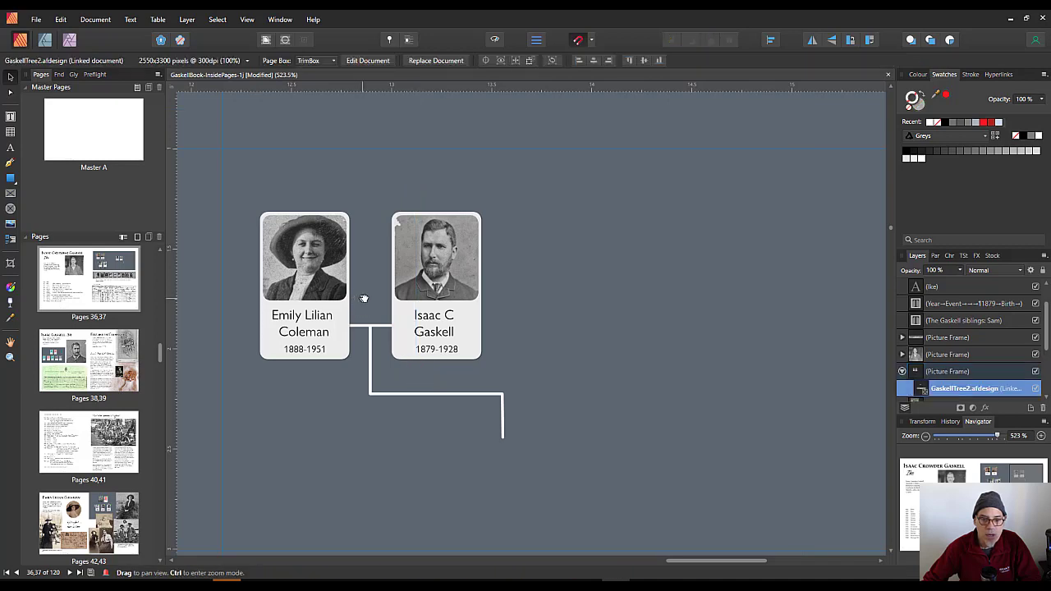
pyautogui.moveTo(364, 301); pyautogui.dragTo(448, 272)
pyautogui.scroll(-1, 448, 275)
pyautogui.scroll(-3, 448, 280)
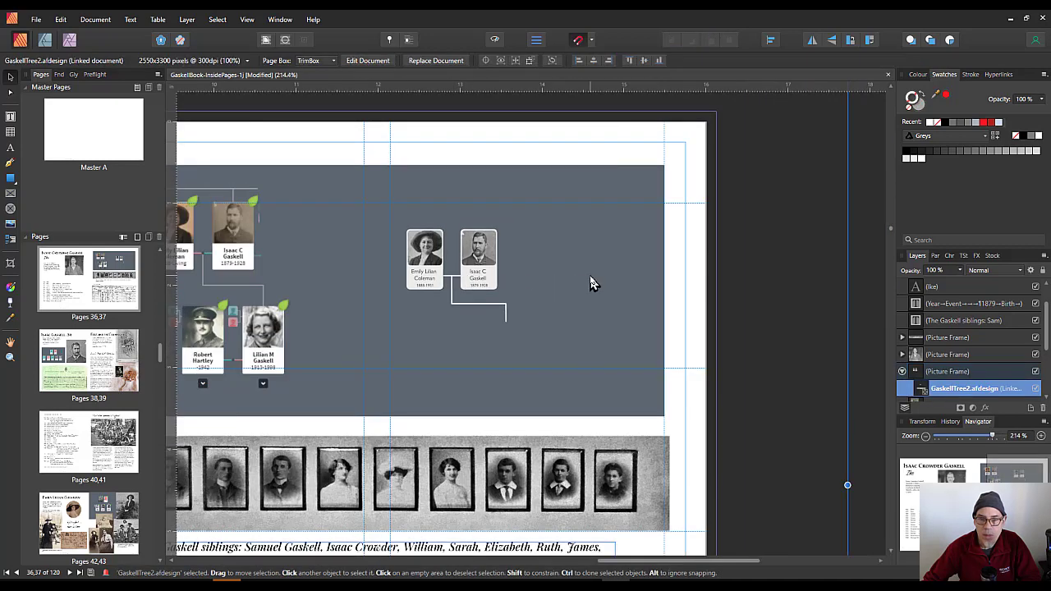
# Drag the grey background rectangle's right-middle handle to widen it, then zoom to check the cards
pyautogui.click(650, 291)
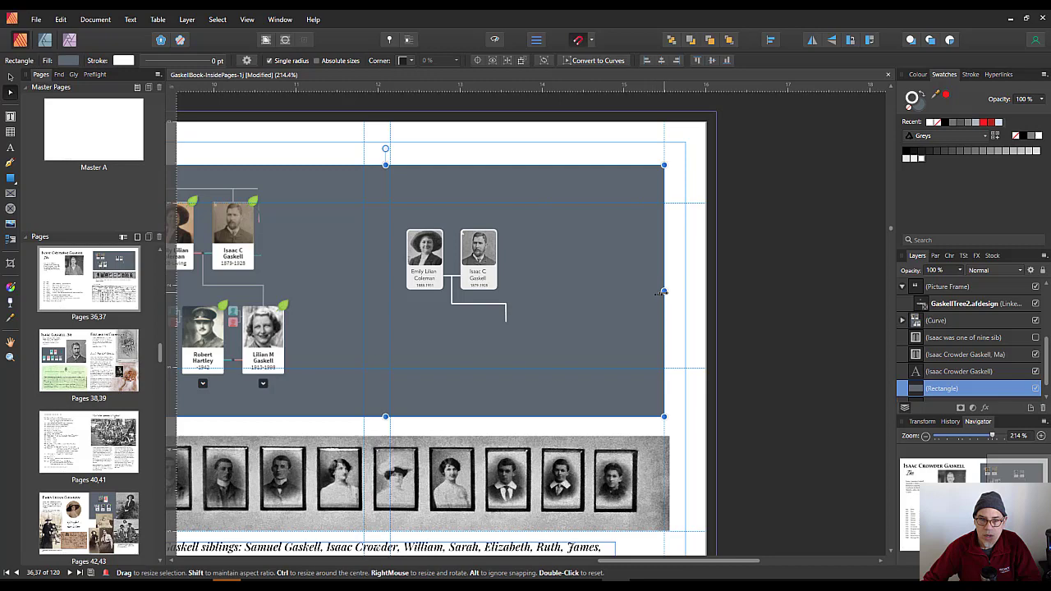
pyautogui.moveTo(662, 292); pyautogui.dragTo(641, 293)
pyautogui.scroll(5, 435, 275)
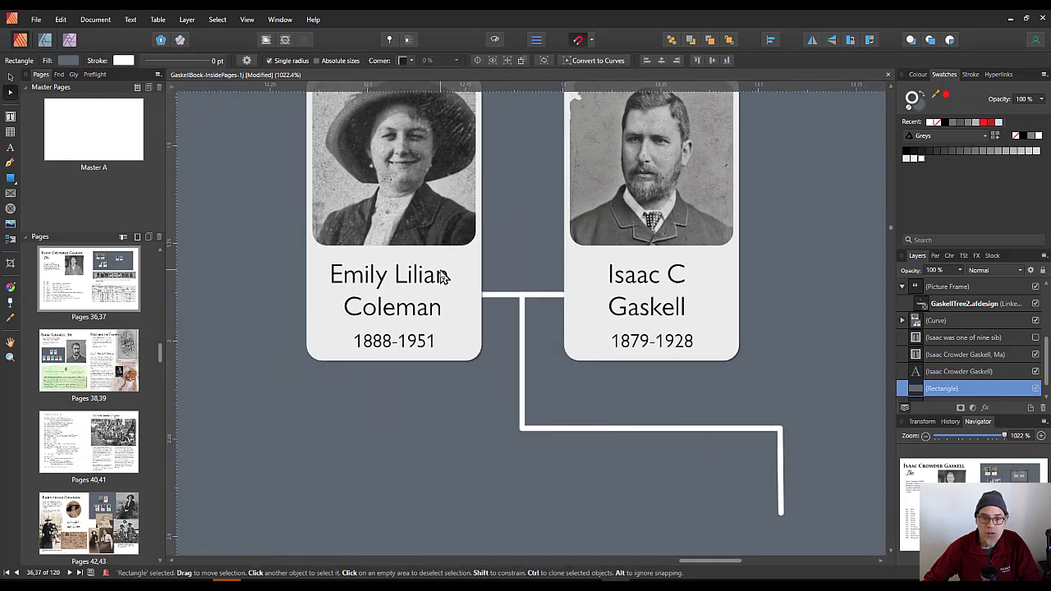
pyautogui.scroll(2, 441, 281)
pyautogui.scroll(-4, 441, 281)
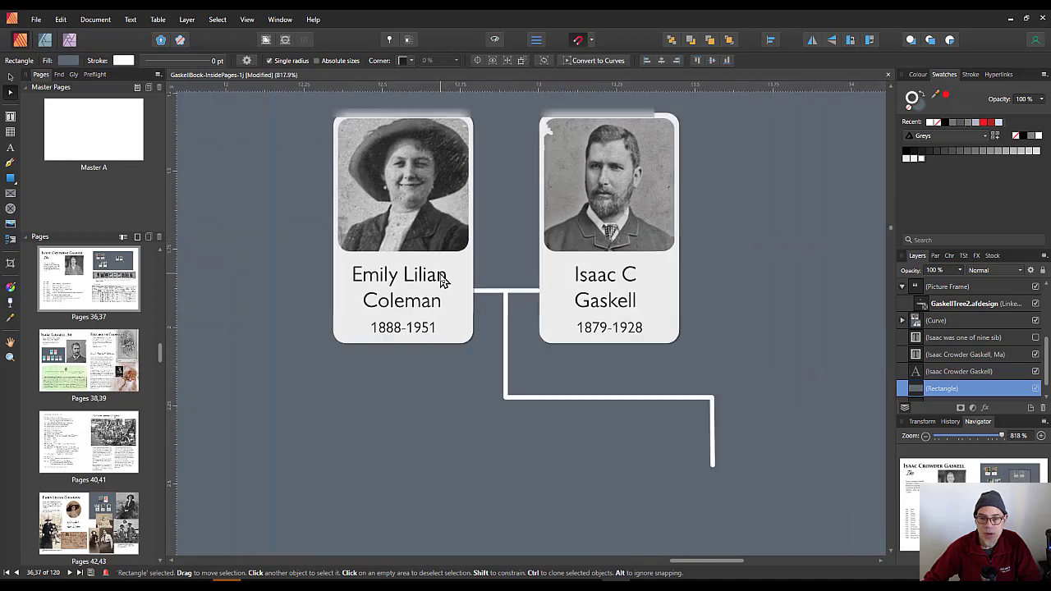
pyautogui.scroll(-4, 441, 281)
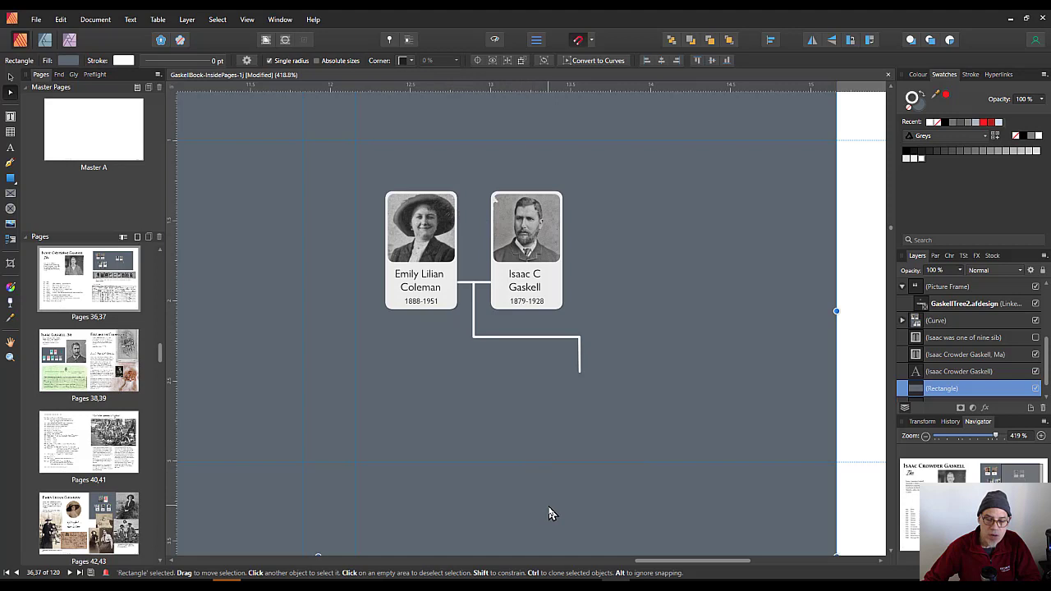
pyautogui.moveTo(616, 586)
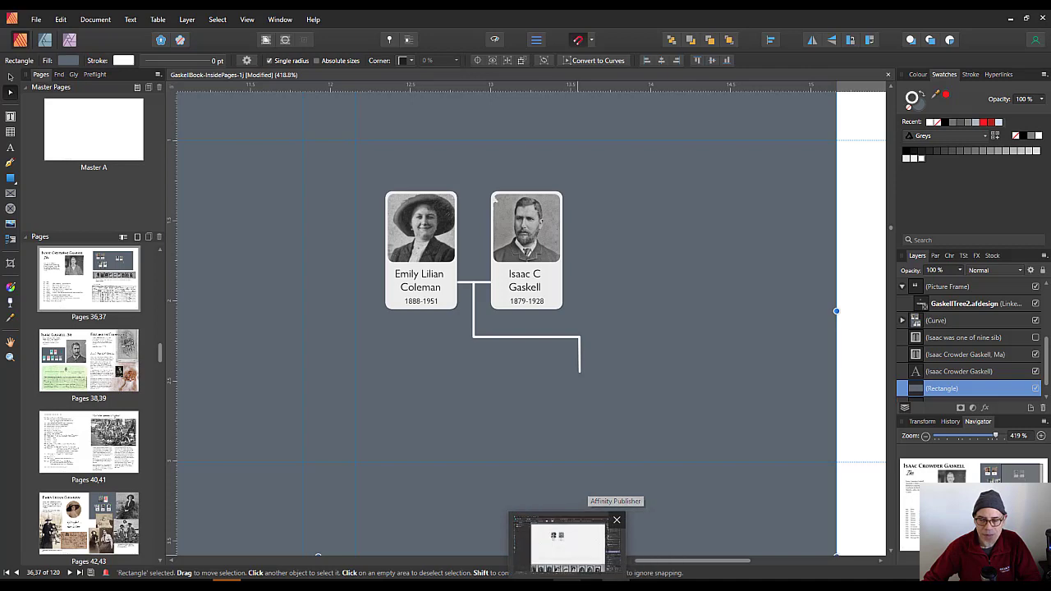
# Switch to GaskellTree2 in Affinity Designer, select Emily's card and pan to centre both cards
pyautogui.click(566, 544)
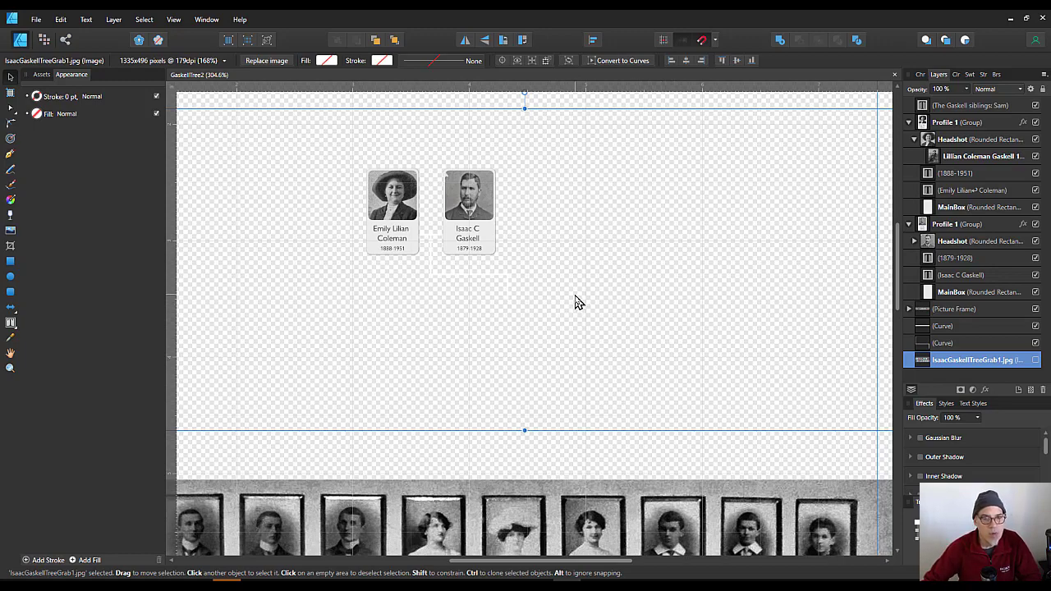
pyautogui.scroll(2, 401, 246)
pyautogui.scroll(1, 401, 246)
pyautogui.click(422, 238)
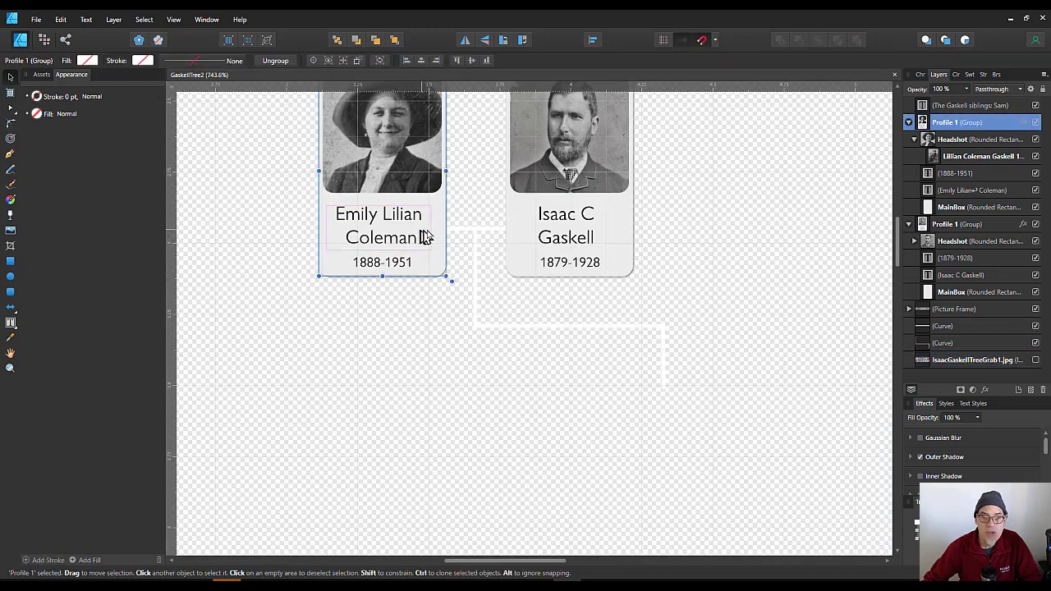
pyautogui.press('space')
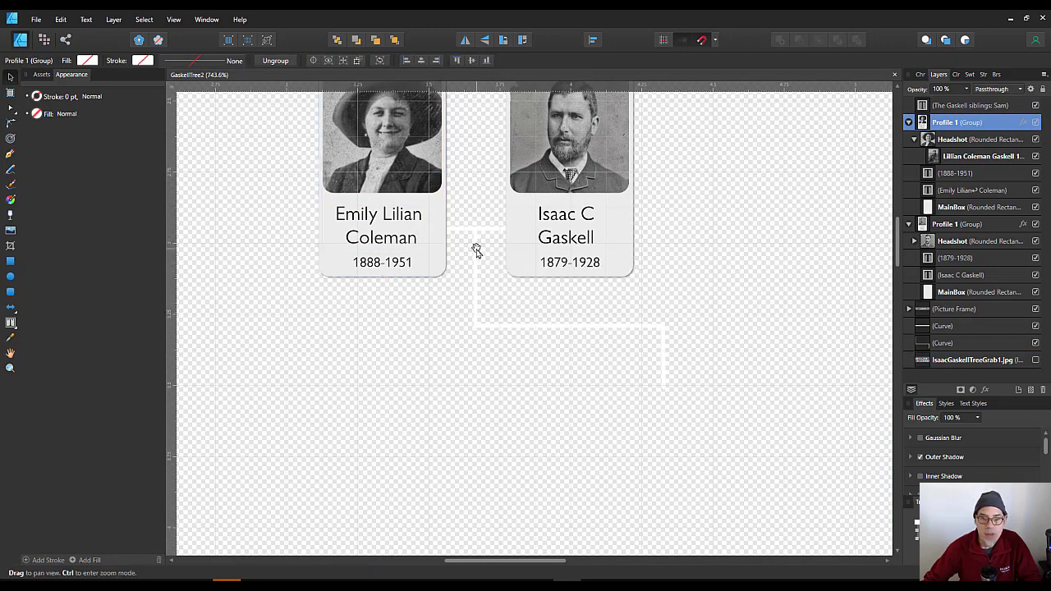
pyautogui.moveTo(474, 246); pyautogui.dragTo(500, 340)
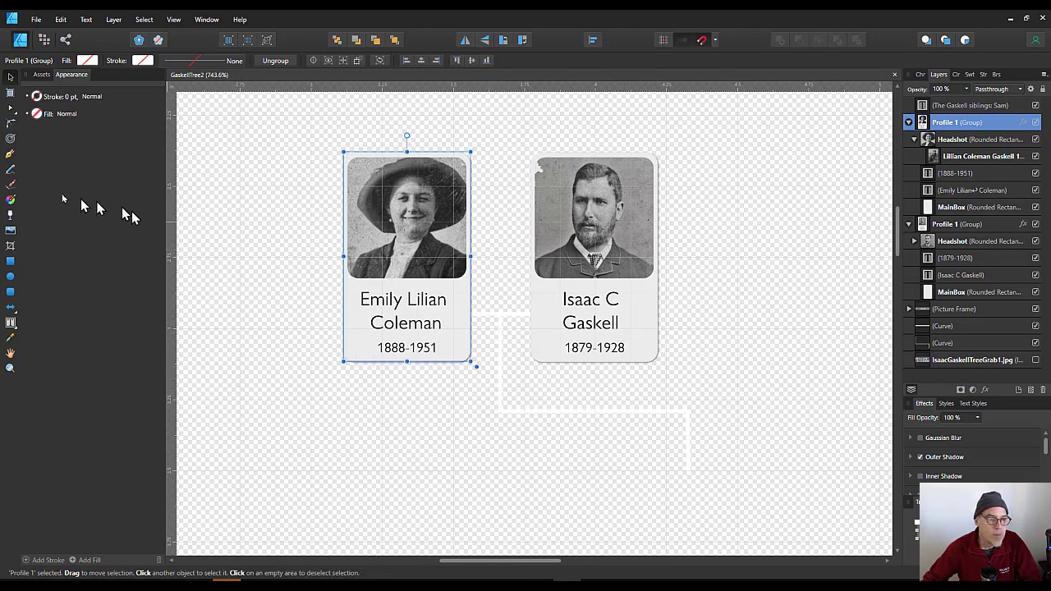
pyautogui.click(10, 261)
pyautogui.moveTo(224, 230); pyautogui.dragTo(303, 367)
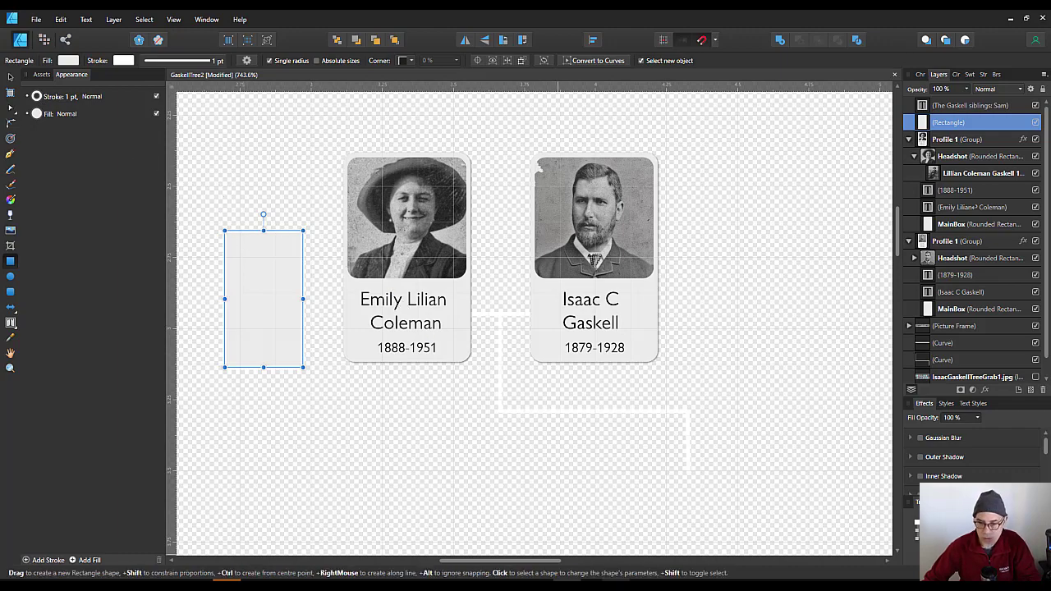
# Return to Affinity Publisher and pan so both family trees are in view
pyautogui.hotkey('alt', 'Tab')
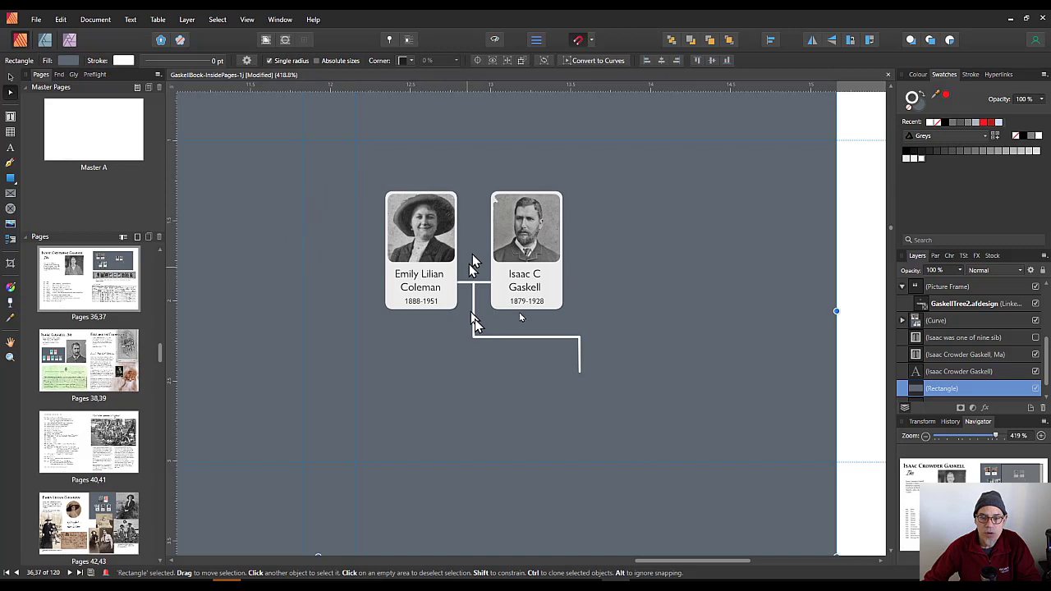
pyautogui.scroll(1, 403, 283)
pyautogui.scroll(-1, 403, 282)
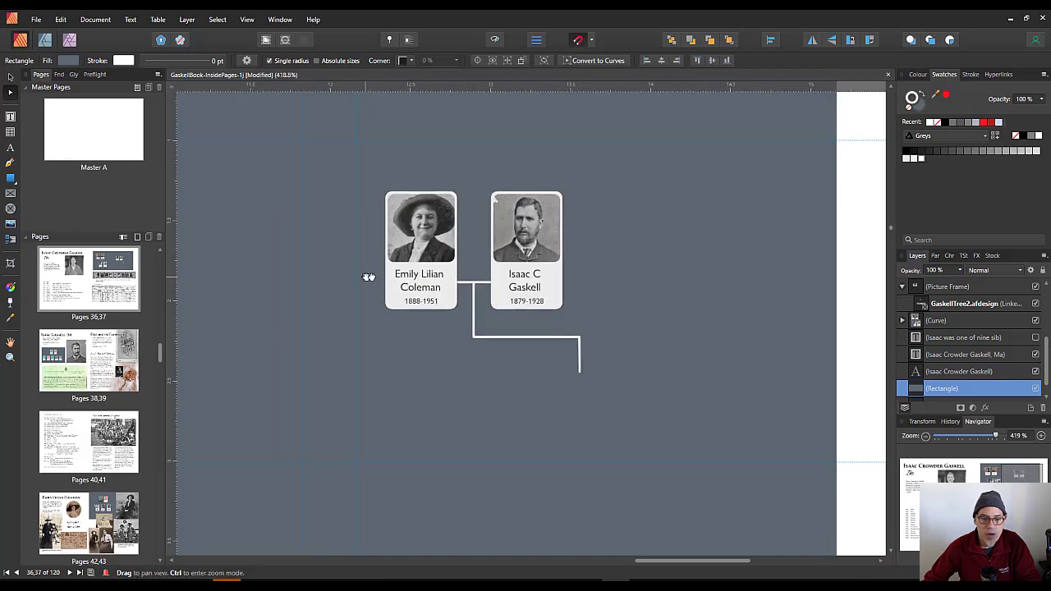
pyautogui.moveTo(364, 277); pyautogui.dragTo(597, 286)
pyautogui.scroll(1, 326, 394)
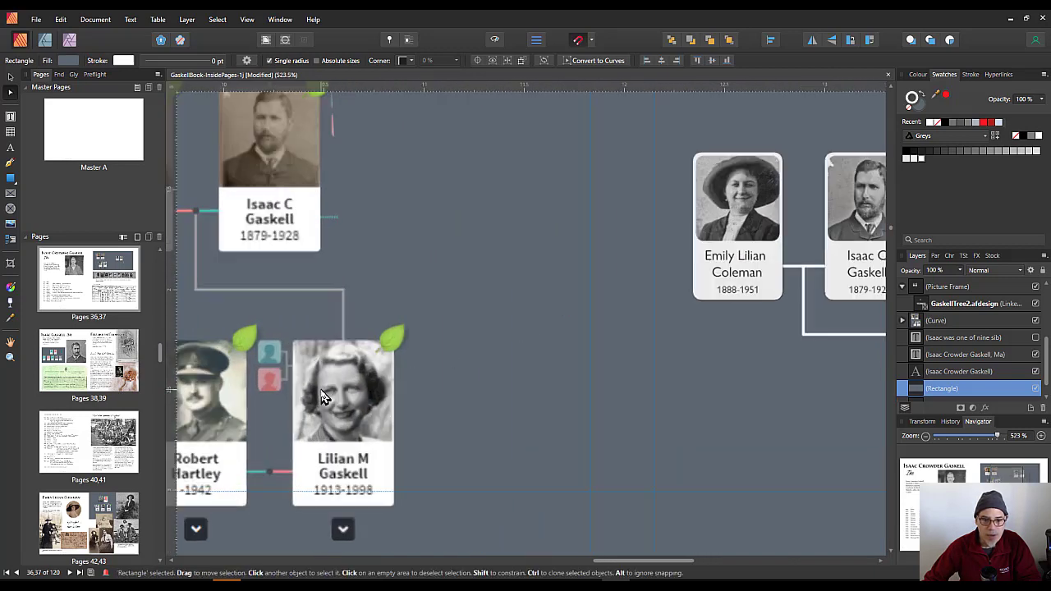
pyautogui.scroll(-2, 327, 394)
pyautogui.scroll(1, 270, 271)
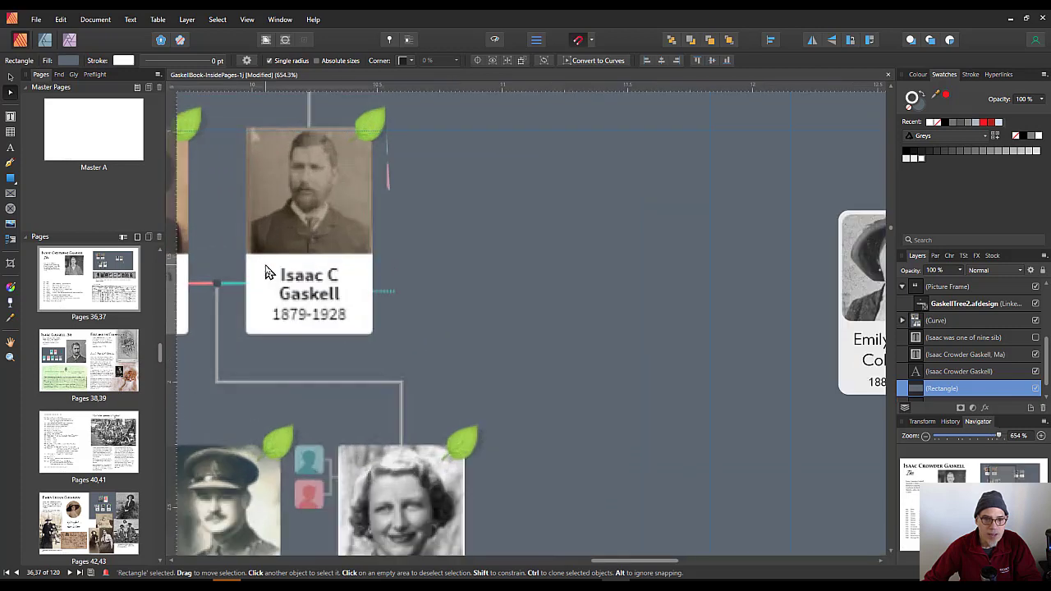
pyautogui.scroll(-1, 271, 271)
pyautogui.press('space')
pyautogui.moveTo(407, 304); pyautogui.dragTo(481, 321)
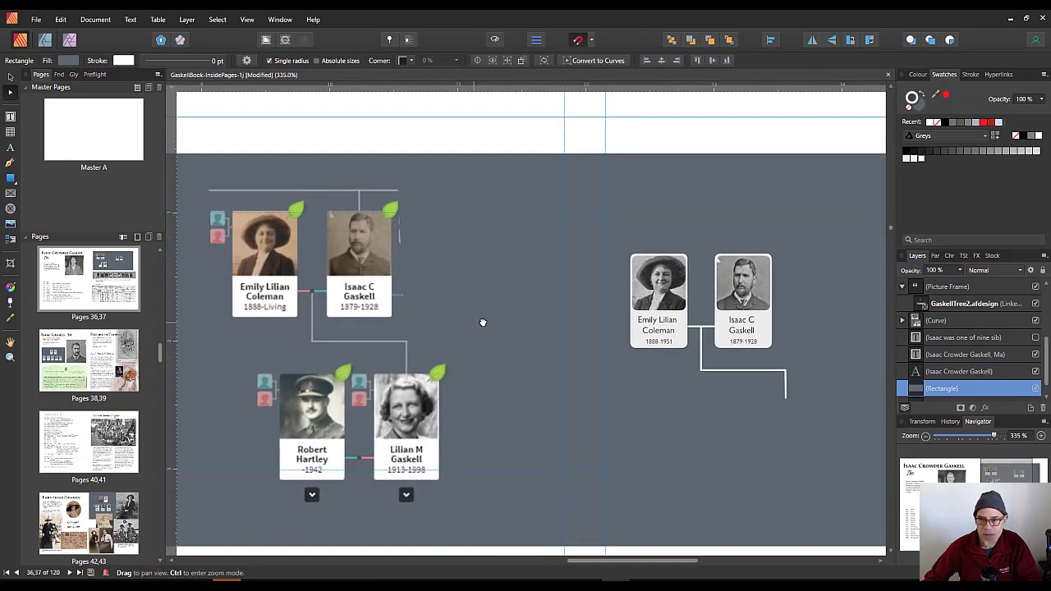
# Move the linked Emily and Isaac image frame left beside the existing tree
pyautogui.click(664, 310)
pyautogui.moveTo(664, 310); pyautogui.dragTo(486, 290)
pyautogui.scroll(2, 403, 287)
pyautogui.press('space')
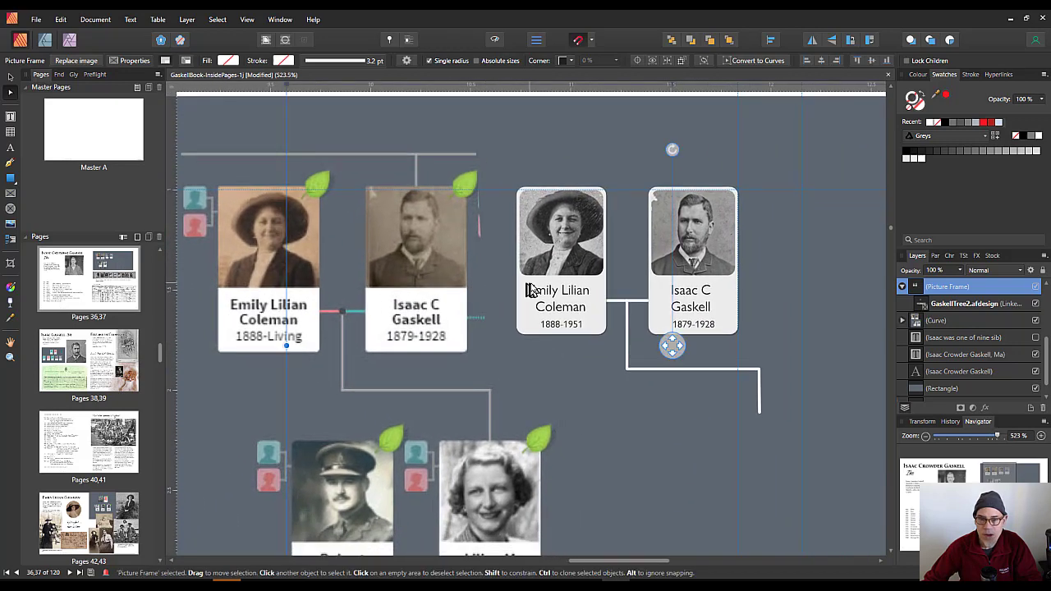
pyautogui.scroll(-2, 532, 291)
pyautogui.hscroll(2, 532, 291)
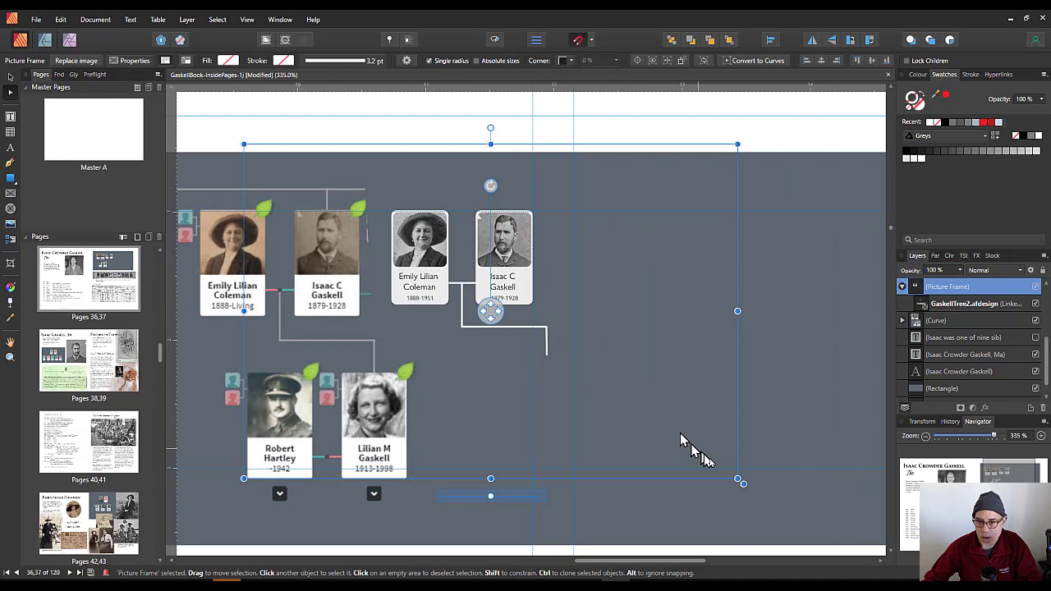
# Enlarge the frame from its corner to about 4.48 × 3.03 in and trim both sides inward
pyautogui.moveTo(738, 480); pyautogui.dragTo(826, 500)
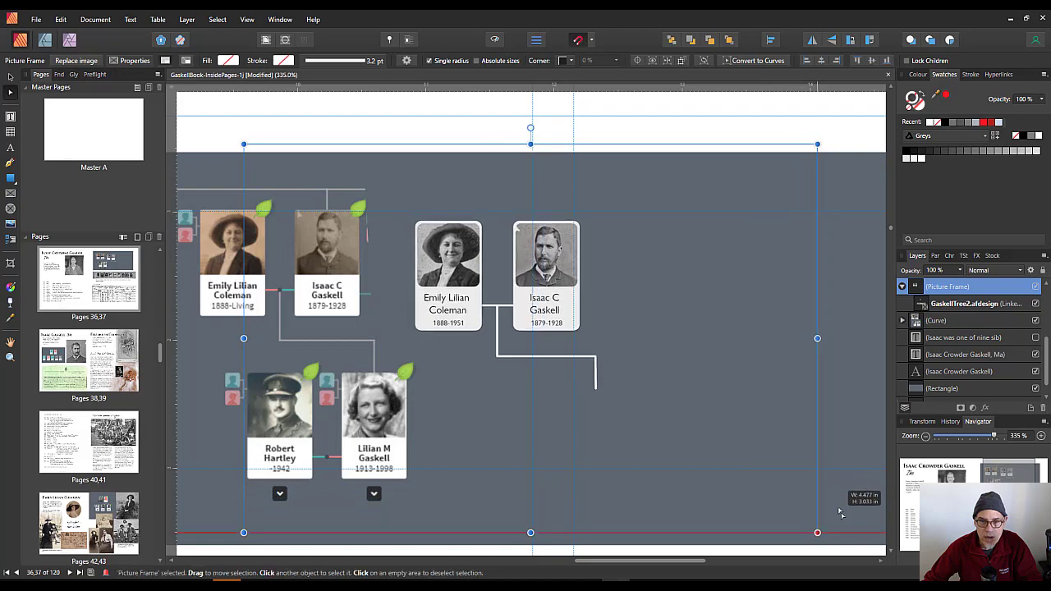
pyautogui.scroll(5, 559, 345)
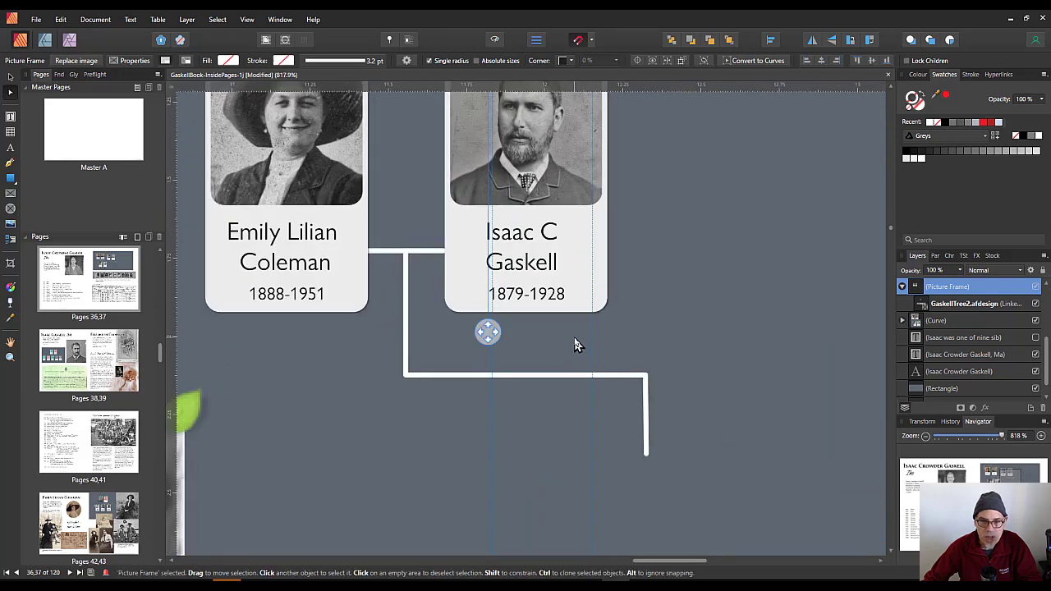
pyautogui.scroll(-6, 574, 344)
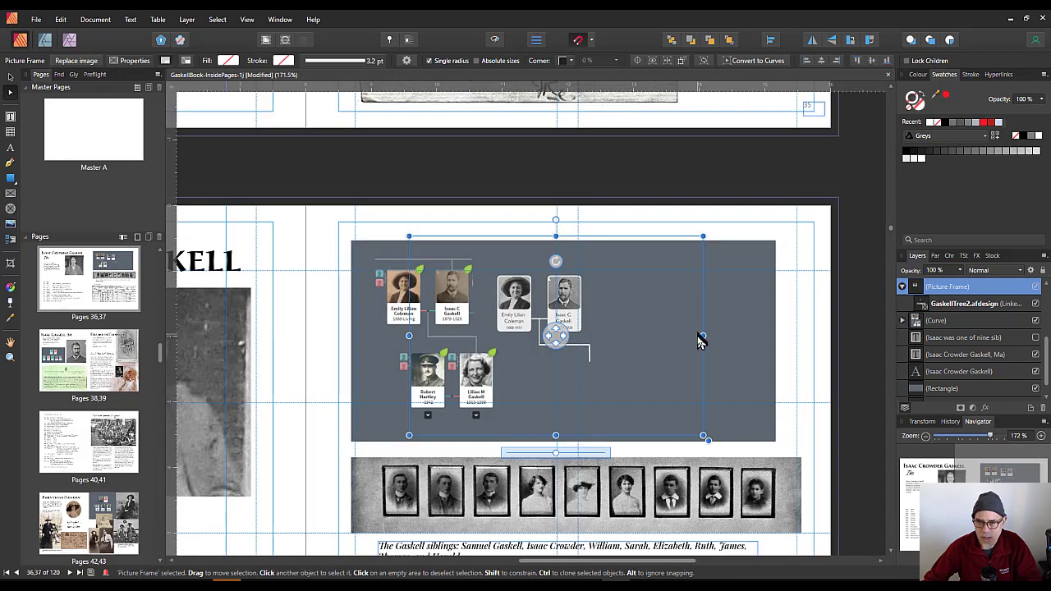
pyautogui.moveTo(700, 340); pyautogui.dragTo(647, 337)
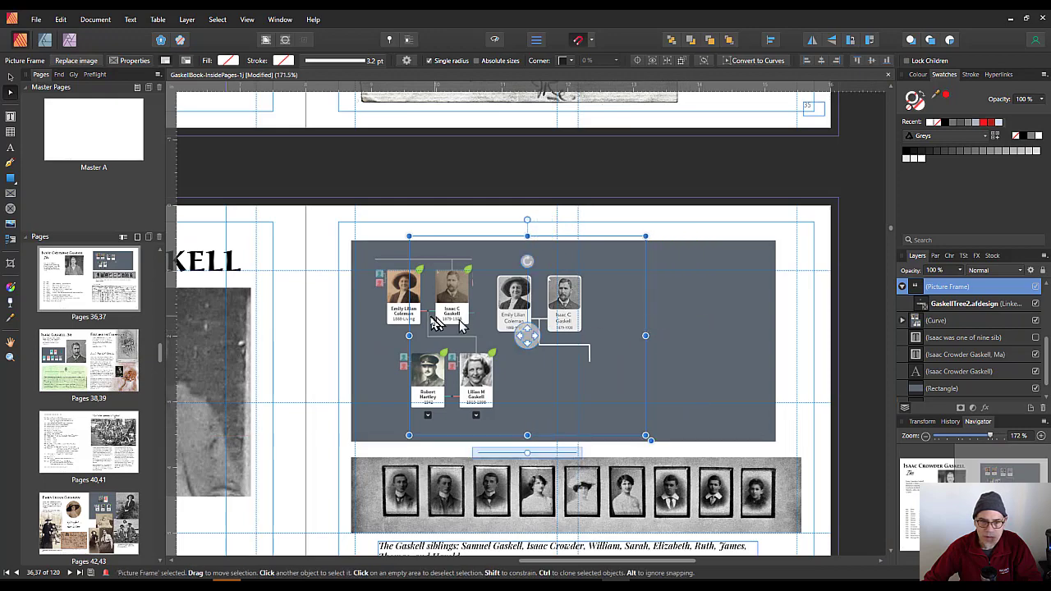
pyautogui.moveTo(409, 335); pyautogui.dragTo(485, 335)
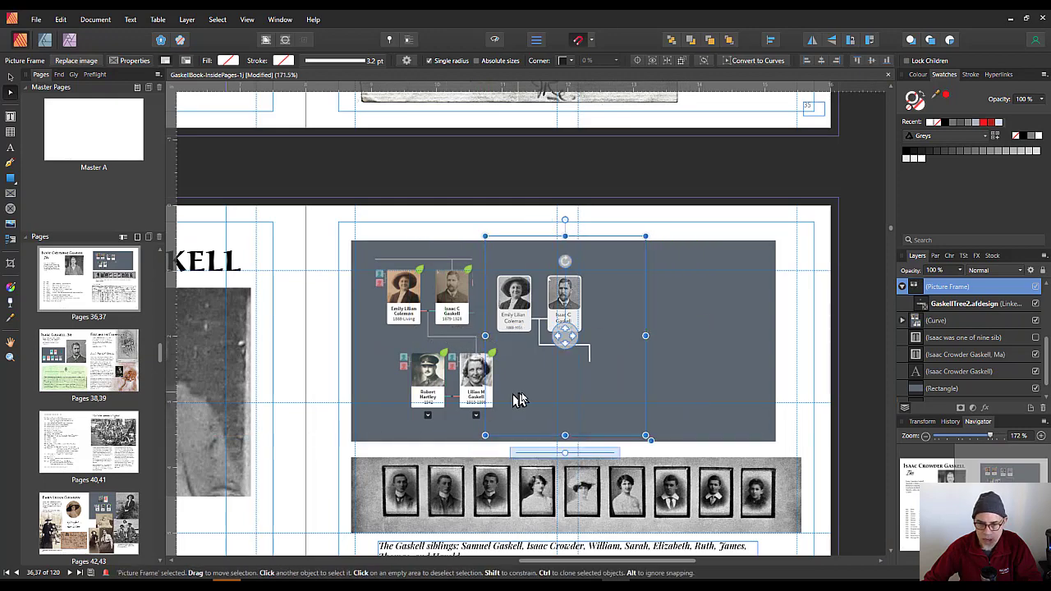
pyautogui.scroll(-2, 519, 400)
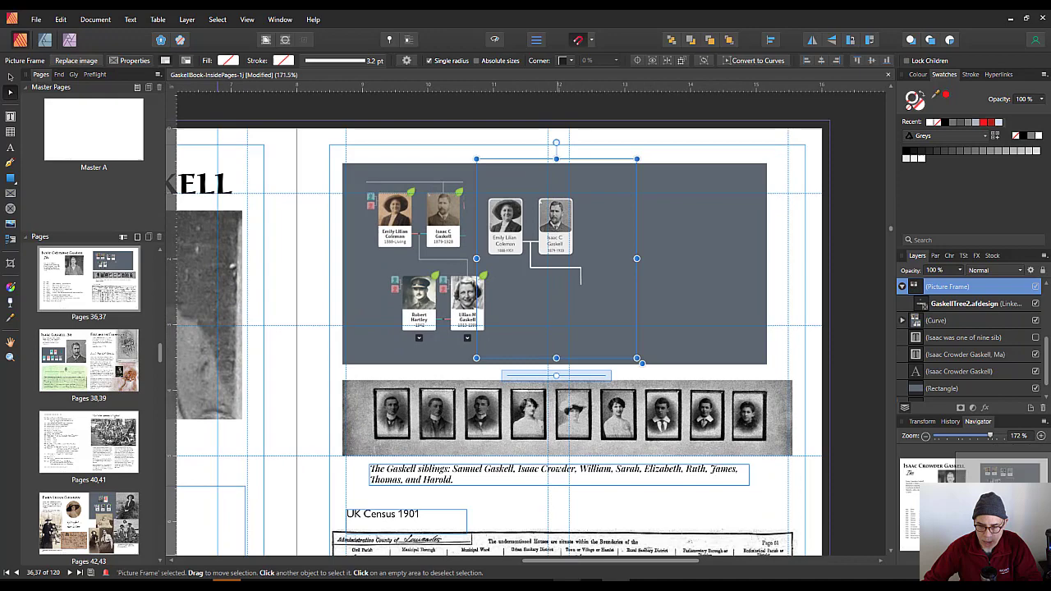
# Return to Affinity Designer, pick the Move Tool and scroll the Layers panel
pyautogui.click(567, 584)
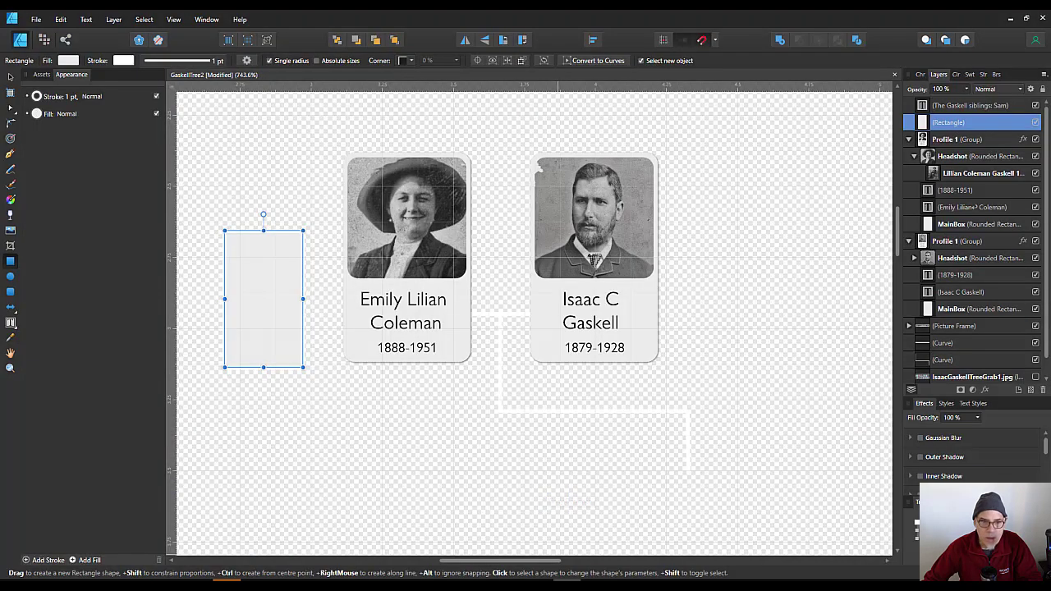
pyautogui.click(10, 76)
pyautogui.scroll(-1, 287, 282)
pyautogui.scroll(-1, 288, 282)
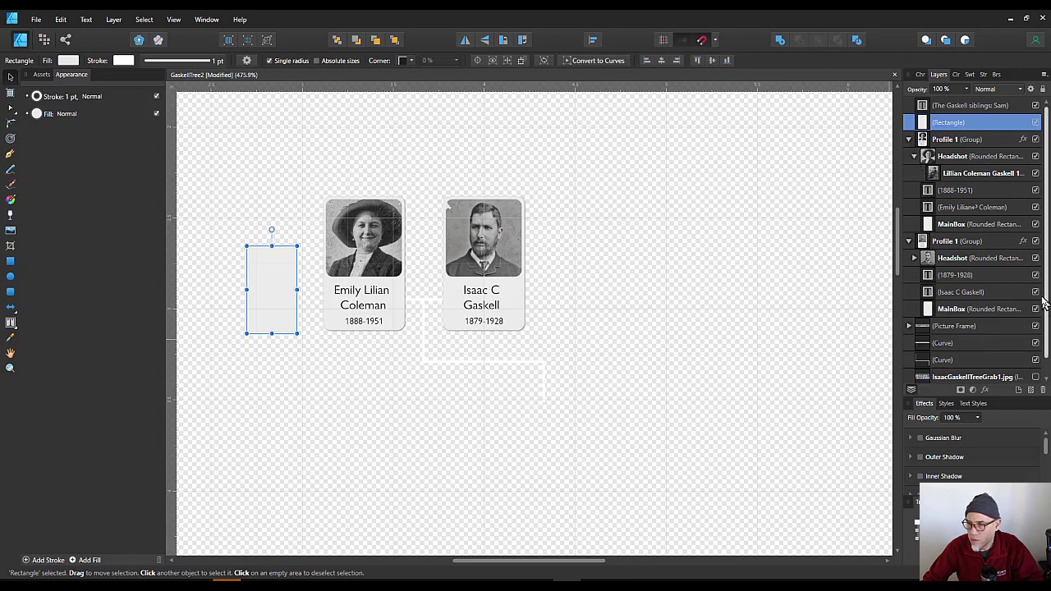
pyautogui.scroll(-1, 1049, 303)
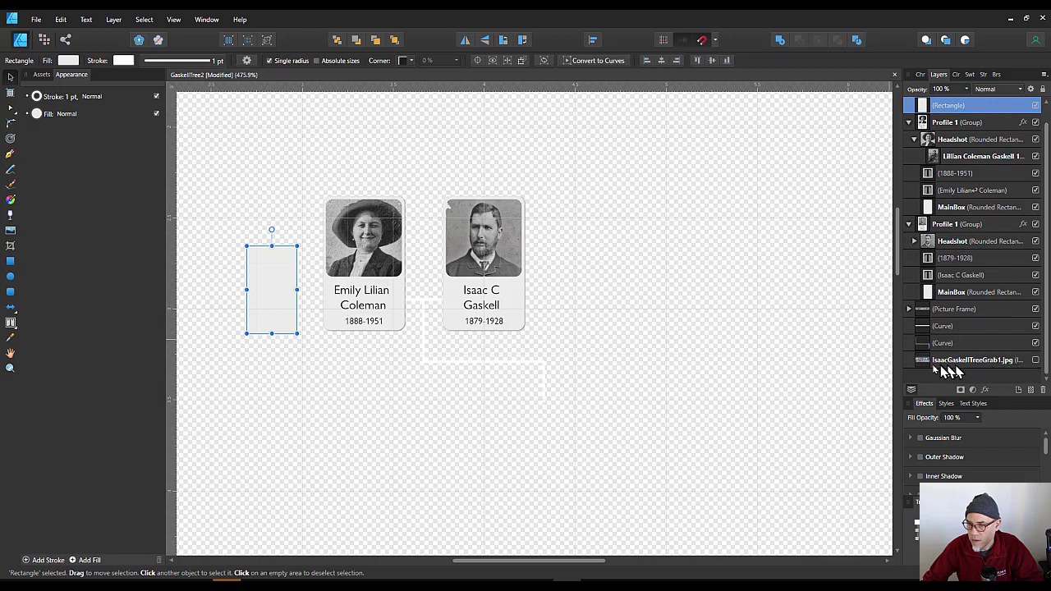
pyautogui.click(1036, 361)
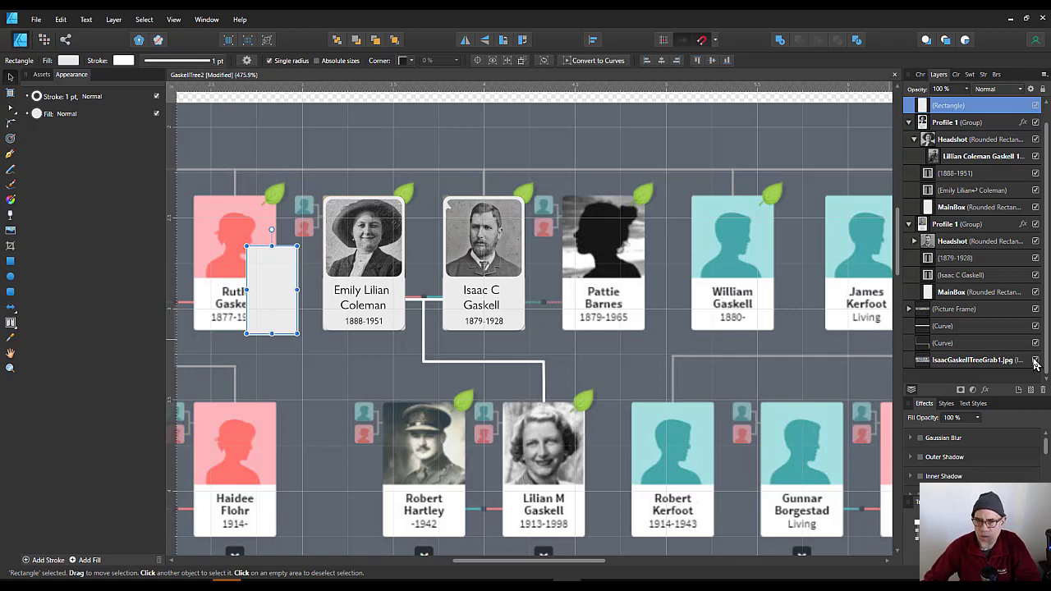
pyautogui.click(1035, 362)
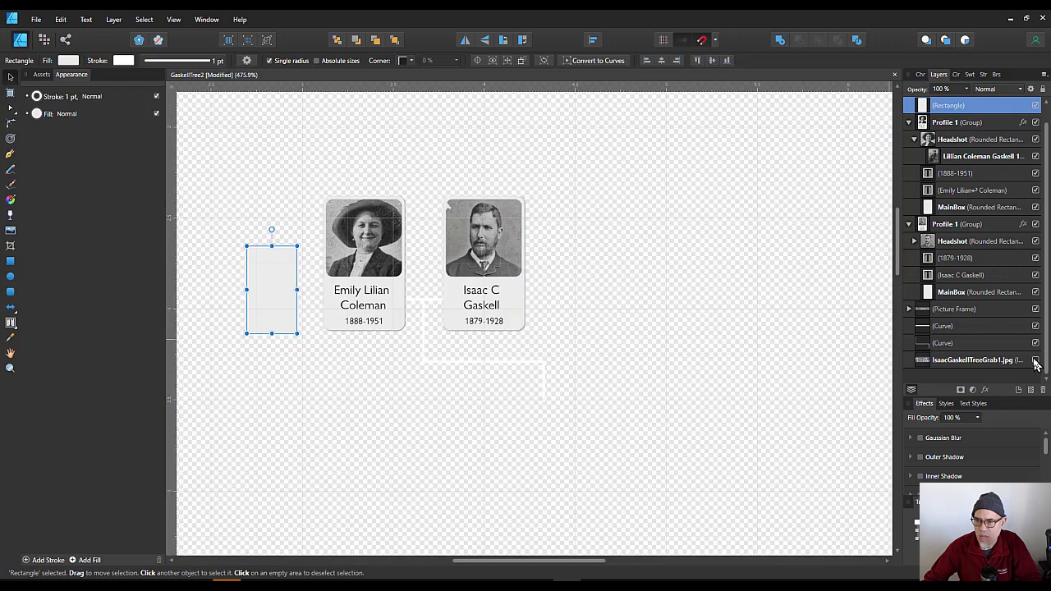
pyautogui.click(1036, 362)
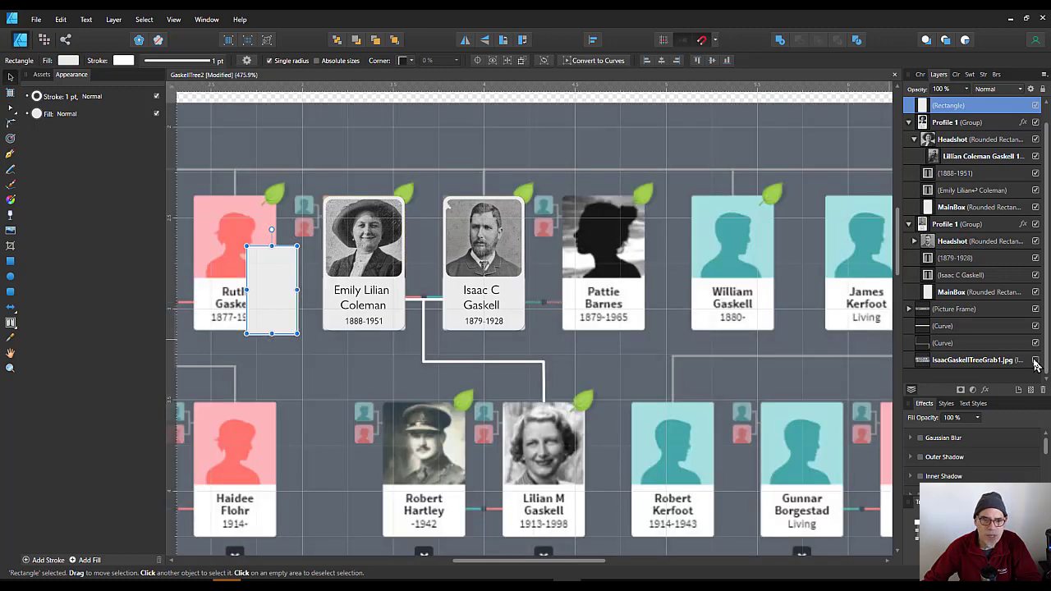
pyautogui.click(1035, 362)
pyautogui.click(1036, 362)
pyautogui.click(1035, 362)
pyautogui.click(1035, 363)
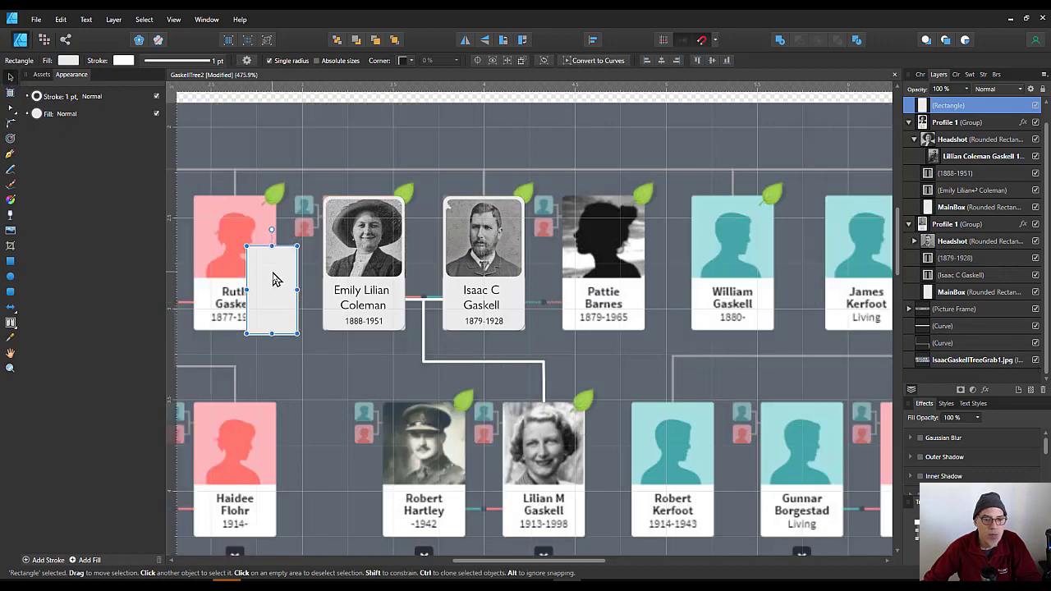
pyautogui.moveTo(268, 273); pyautogui.dragTo(395, 257)
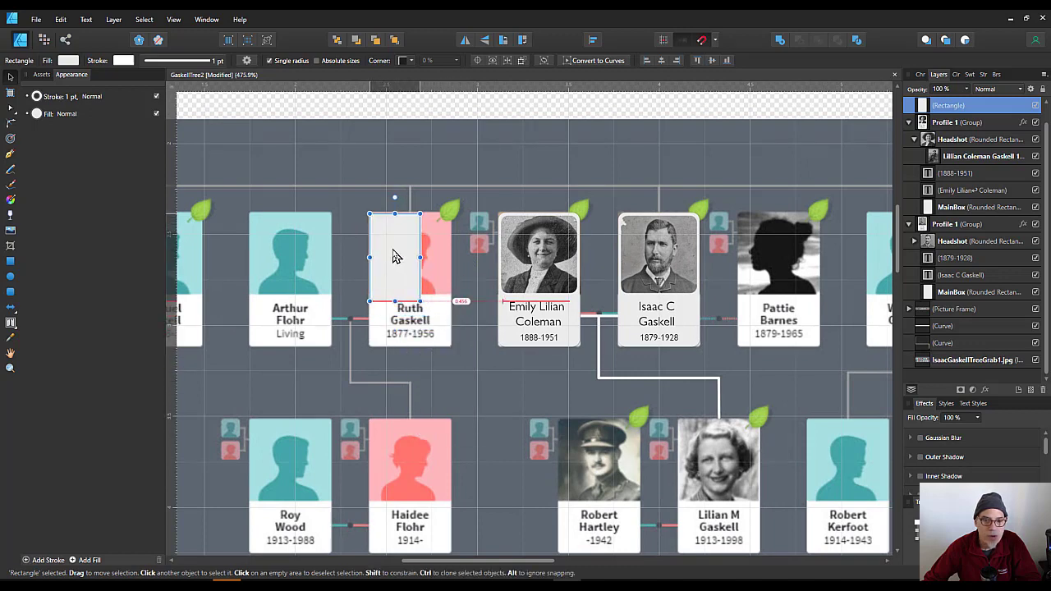
pyautogui.moveTo(421, 301); pyautogui.dragTo(448, 346)
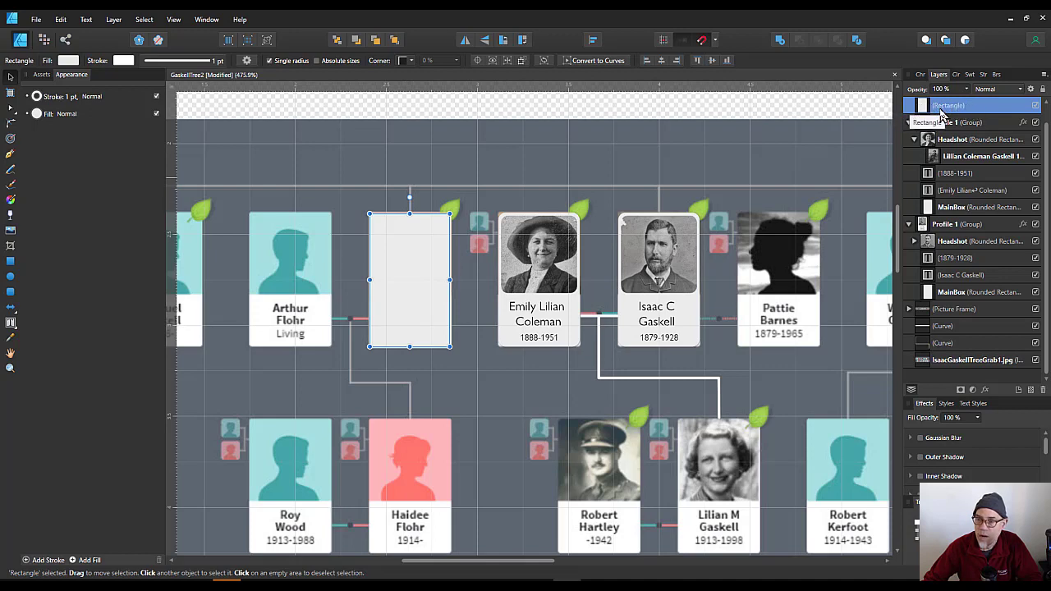
# Duplicate the Rectangle layer from its right-click menu
pyautogui.rightClick(939, 112)
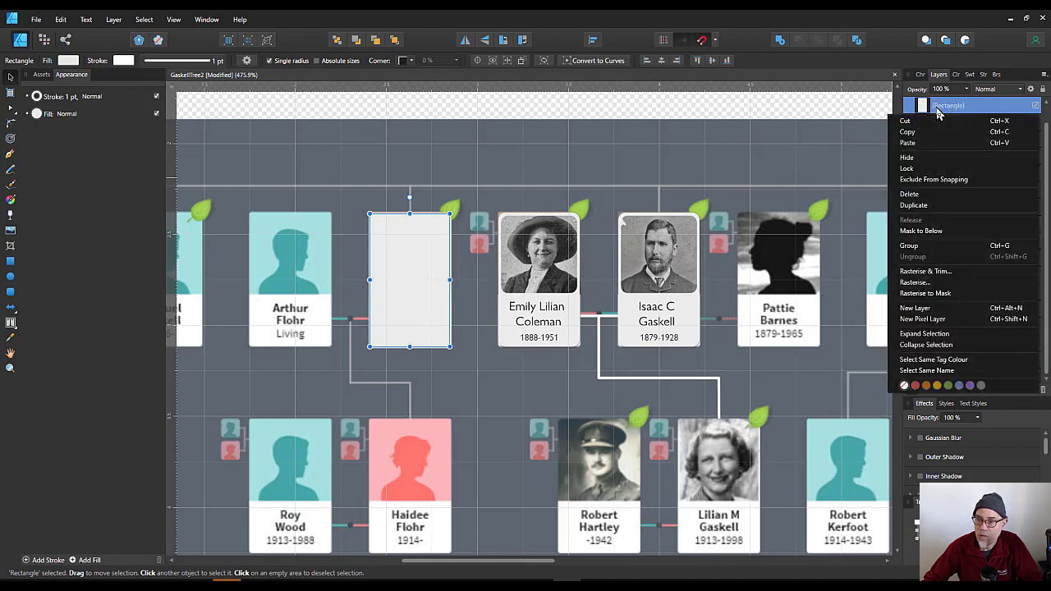
pyautogui.click(944, 205)
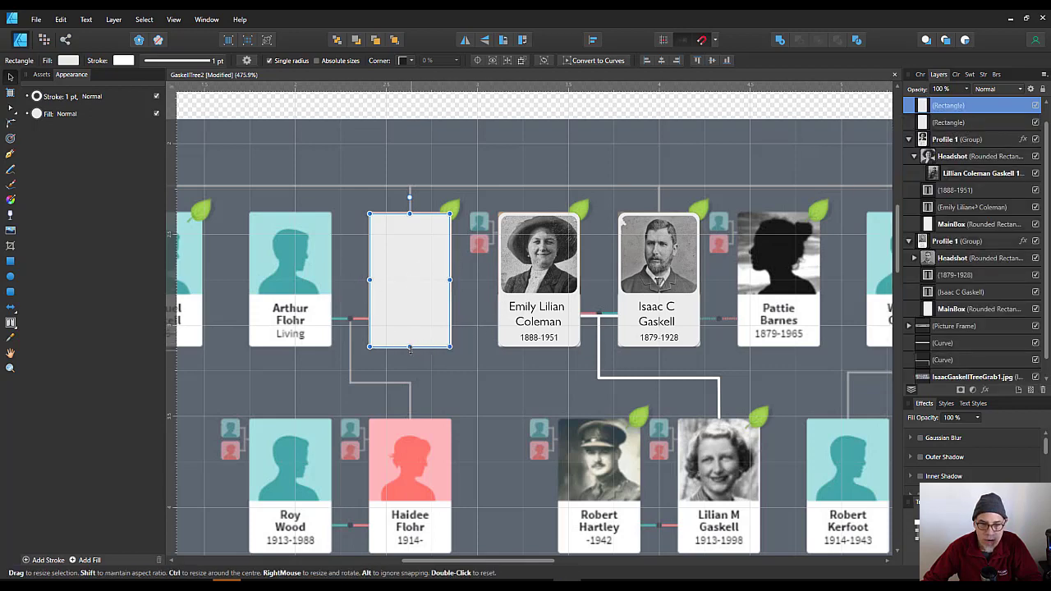
pyautogui.doubleClick(945, 105)
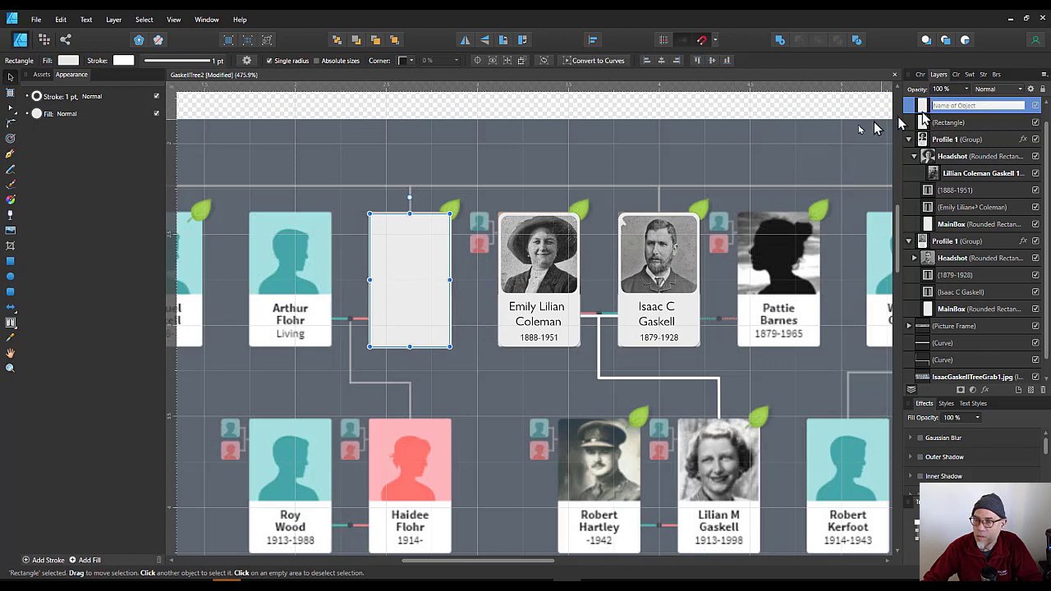
pyautogui.press('Escape')
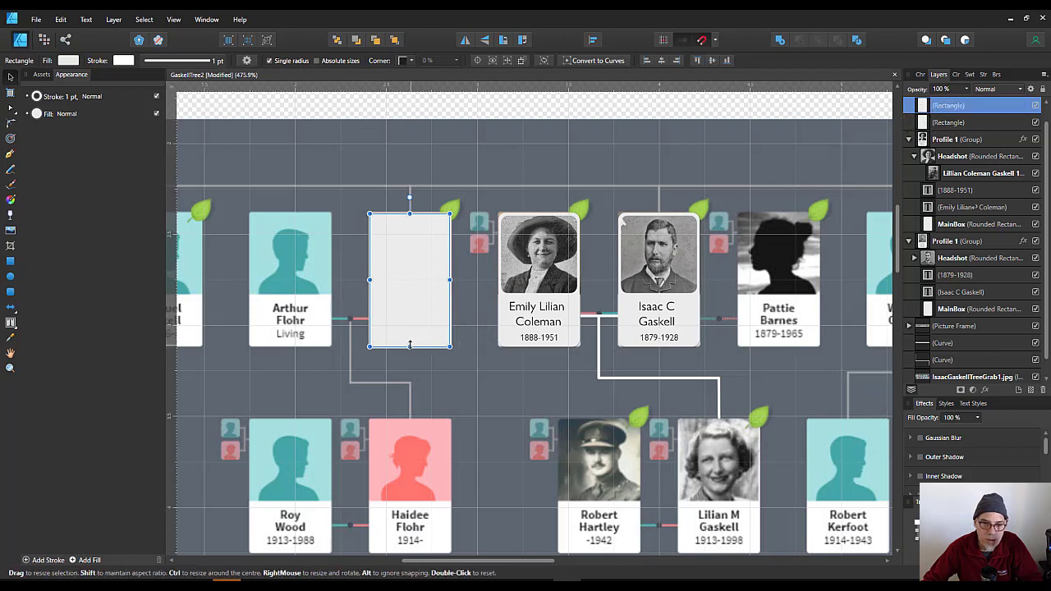
# Hide the copy and shorten the visible rectangle to cover only Ruth's photo area
pyautogui.moveTo(410, 347); pyautogui.dragTo(410, 280)
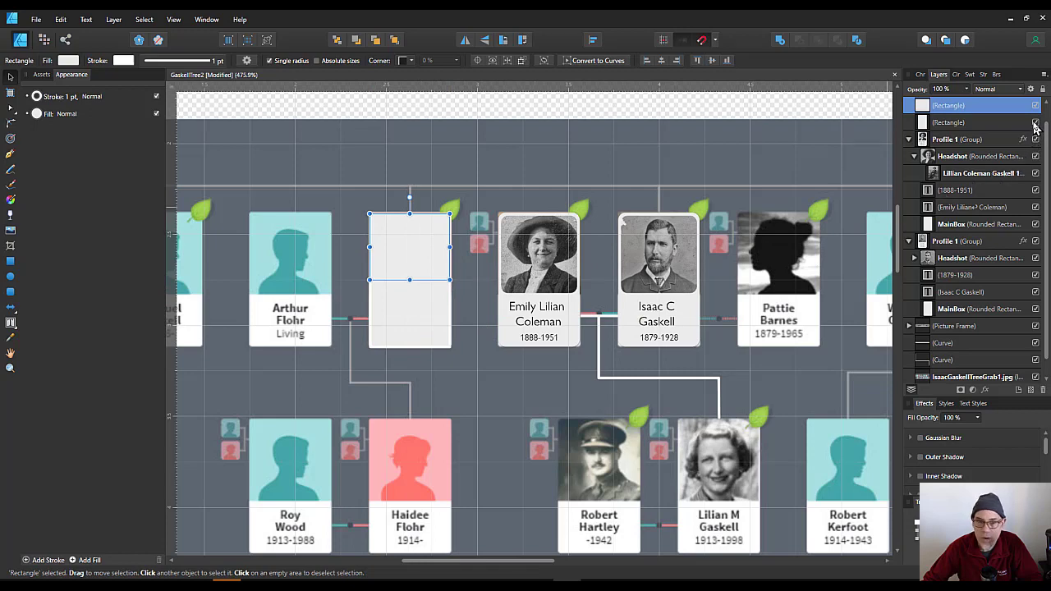
pyautogui.click(1035, 123)
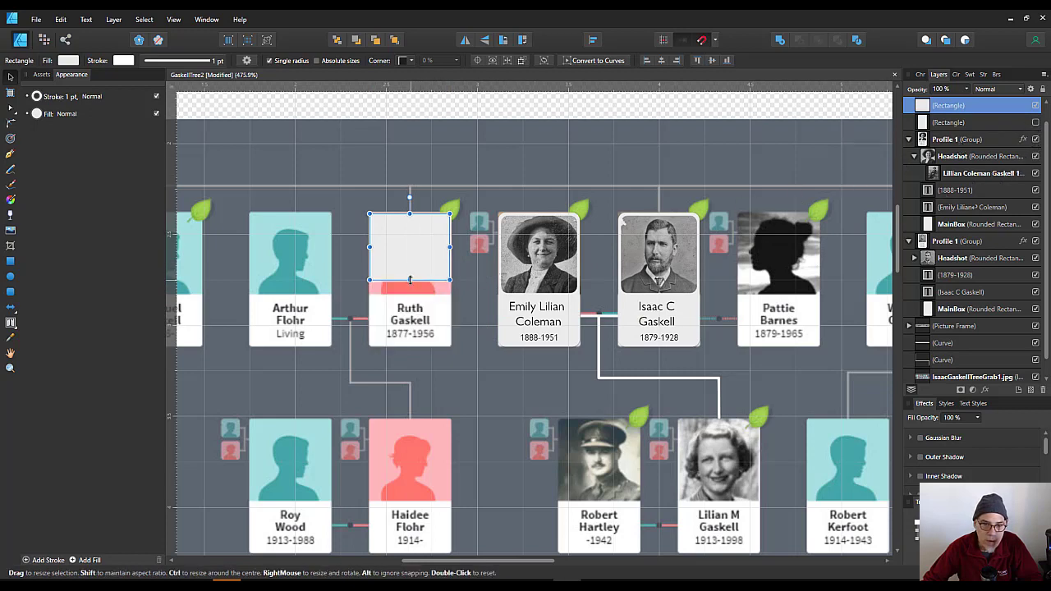
pyautogui.moveTo(410, 280)
pyautogui.mouseDown()
pyautogui.moveTo(409, 245)
pyautogui.moveTo(413, 293)
pyautogui.mouseUp()
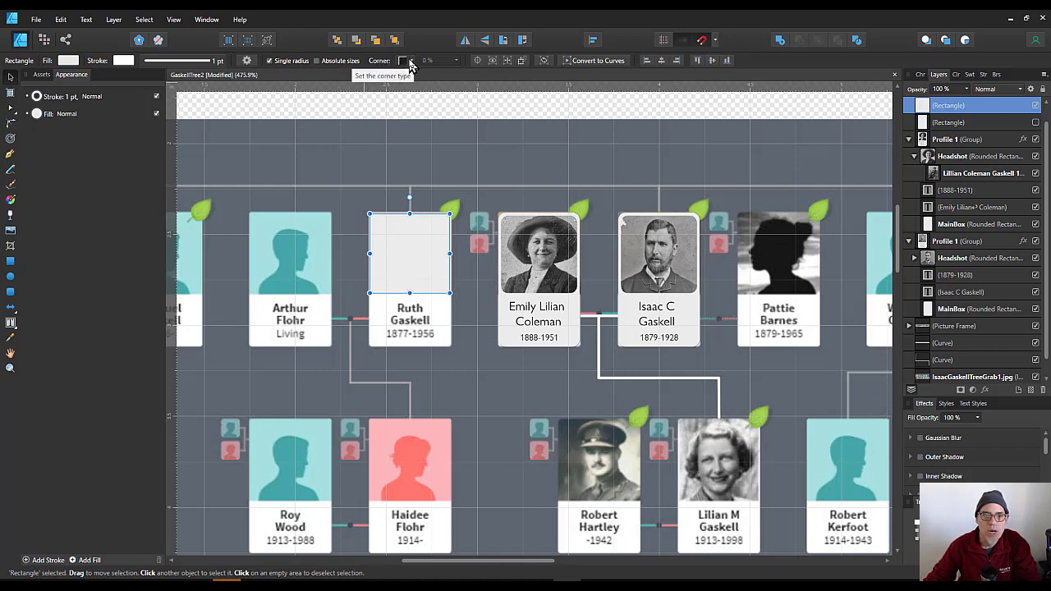
# Give the photo box Rounded corners and lower the corner radius to 9%
pyautogui.click(408, 62)
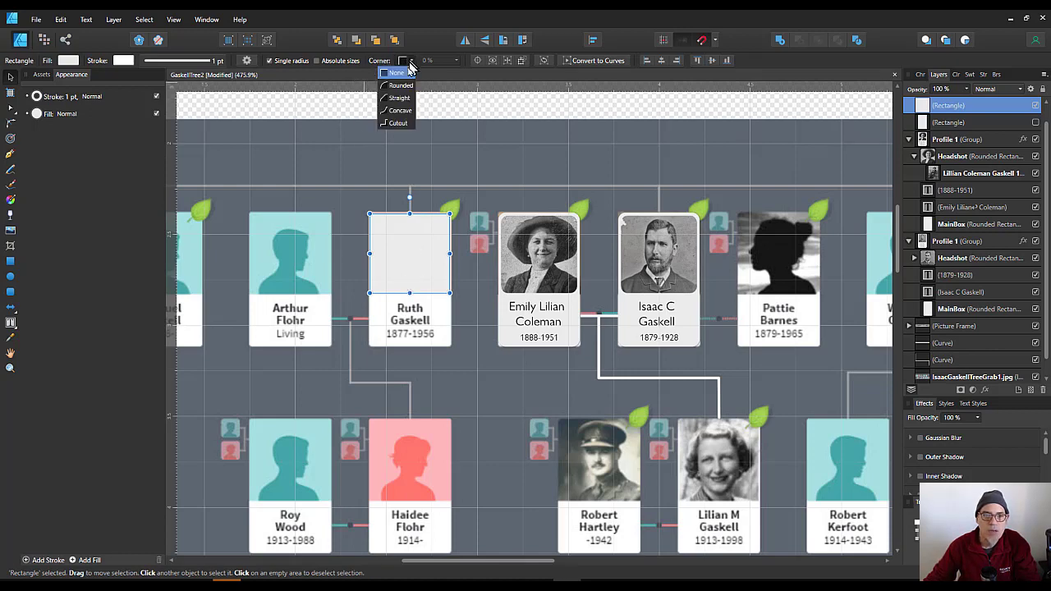
pyautogui.click(401, 85)
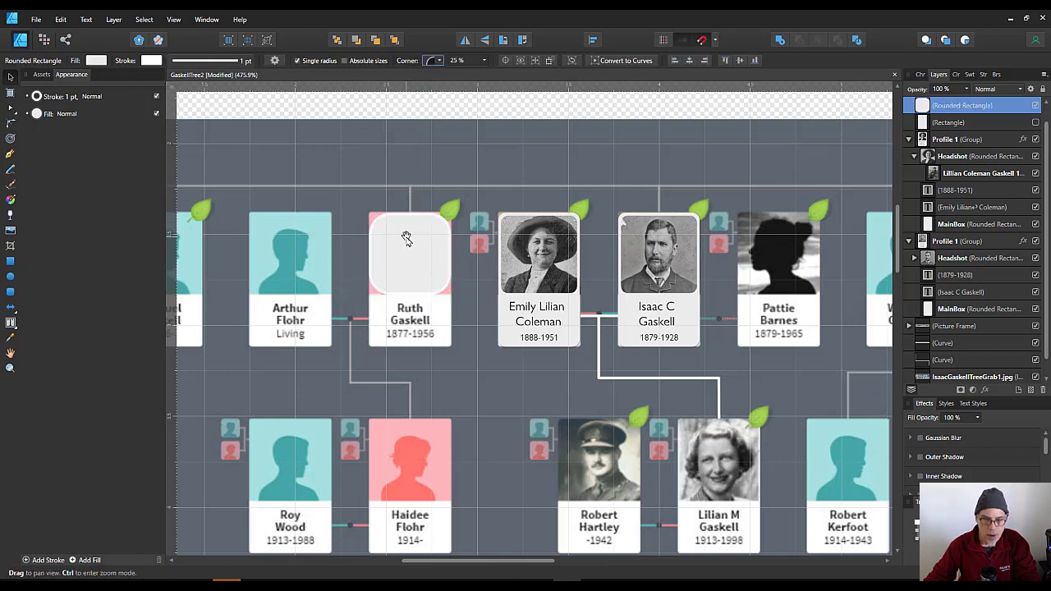
pyautogui.moveTo(411, 242); pyautogui.dragTo(495, 241)
pyautogui.scroll(3, 496, 249)
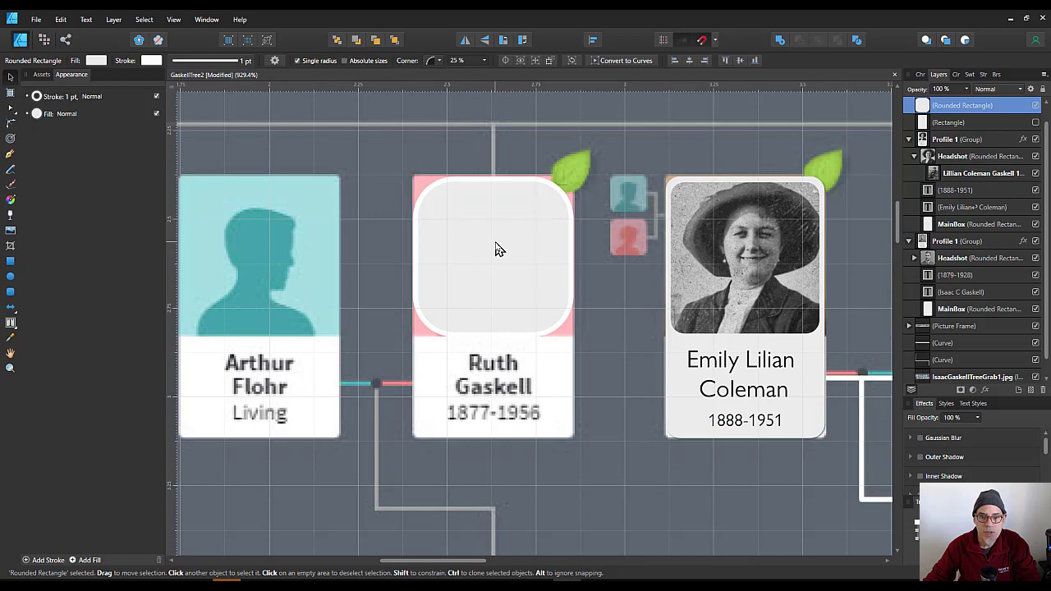
pyautogui.click(485, 62)
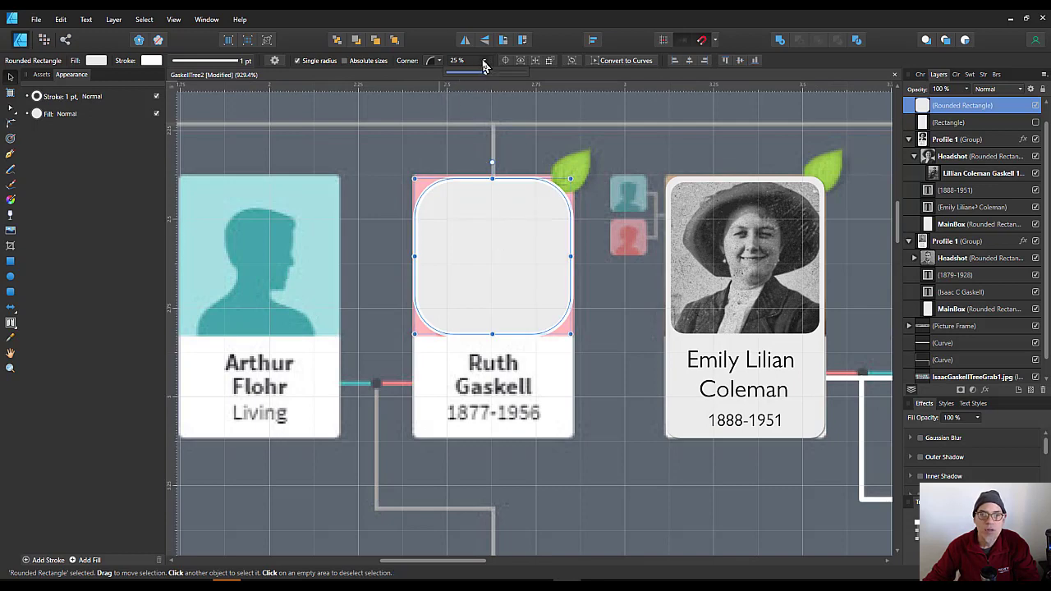
pyautogui.moveTo(485, 76); pyautogui.dragTo(461, 76)
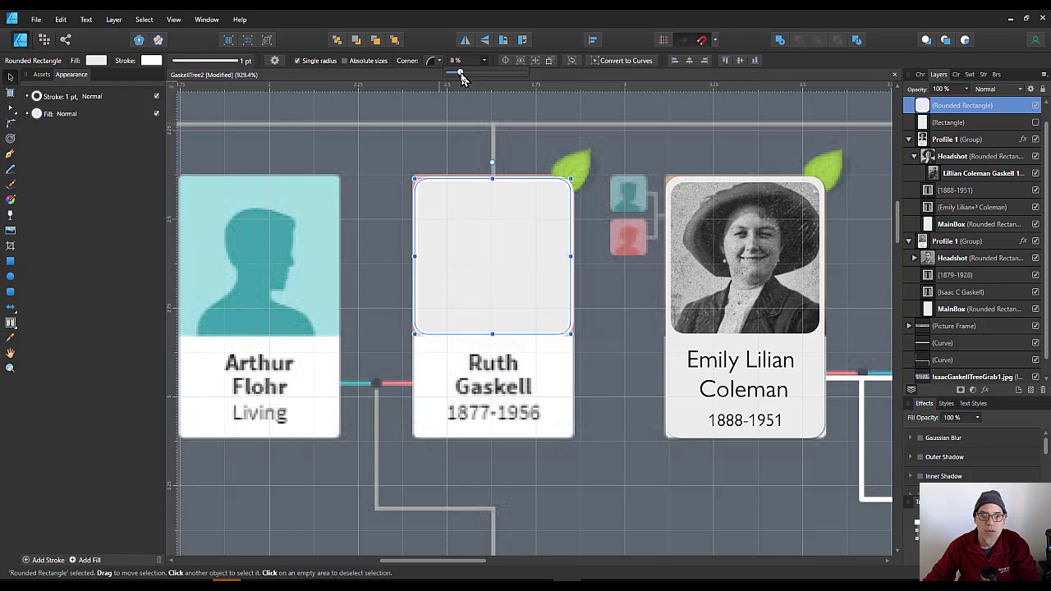
pyautogui.click(418, 145)
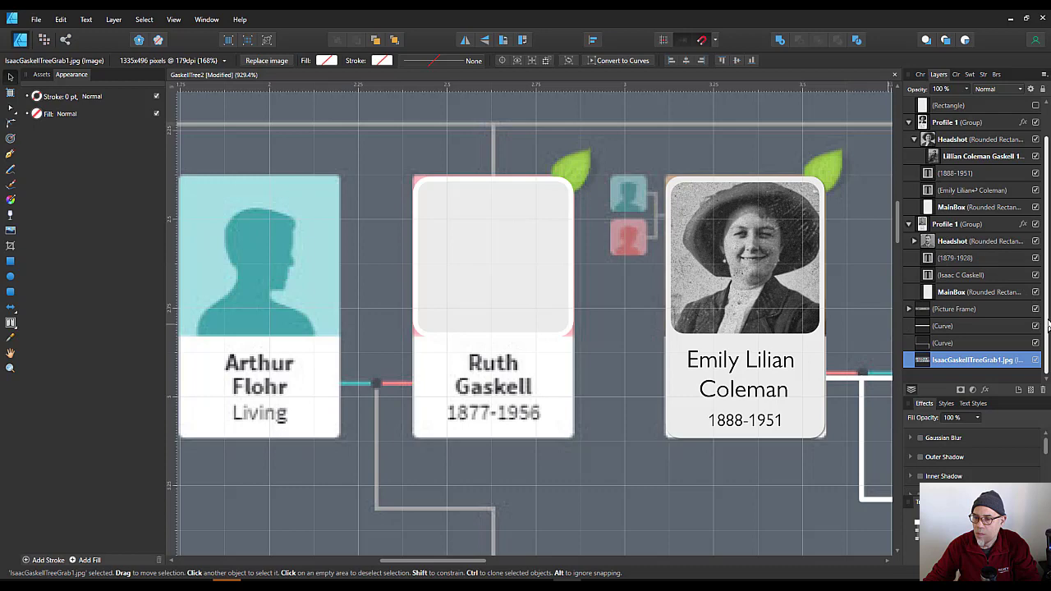
pyautogui.scroll(2, 998, 109)
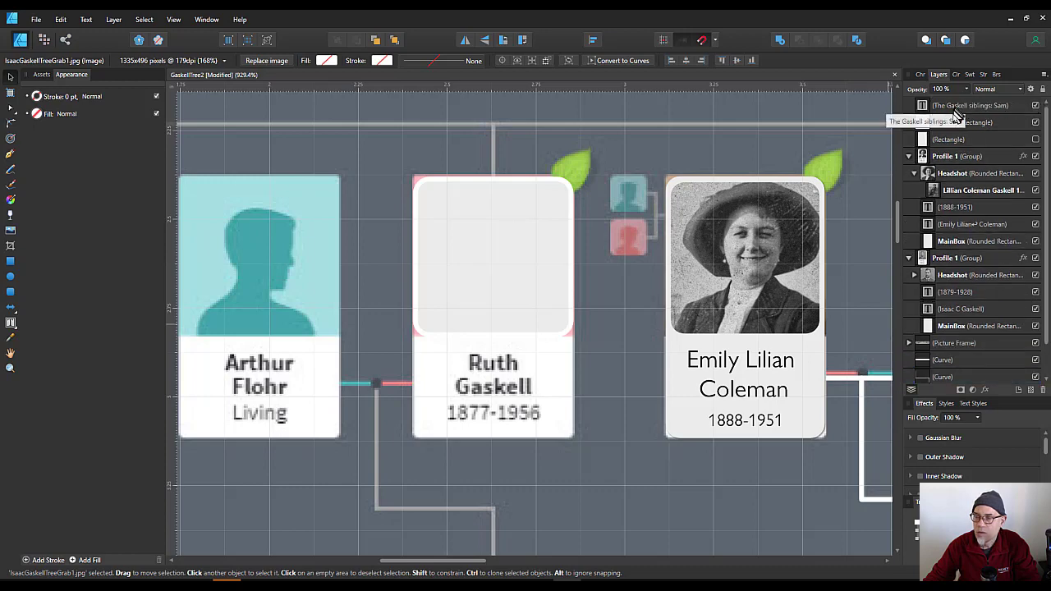
# Show the hidden full-card rectangle and give it matching 9% rounded corners
pyautogui.click(946, 129)
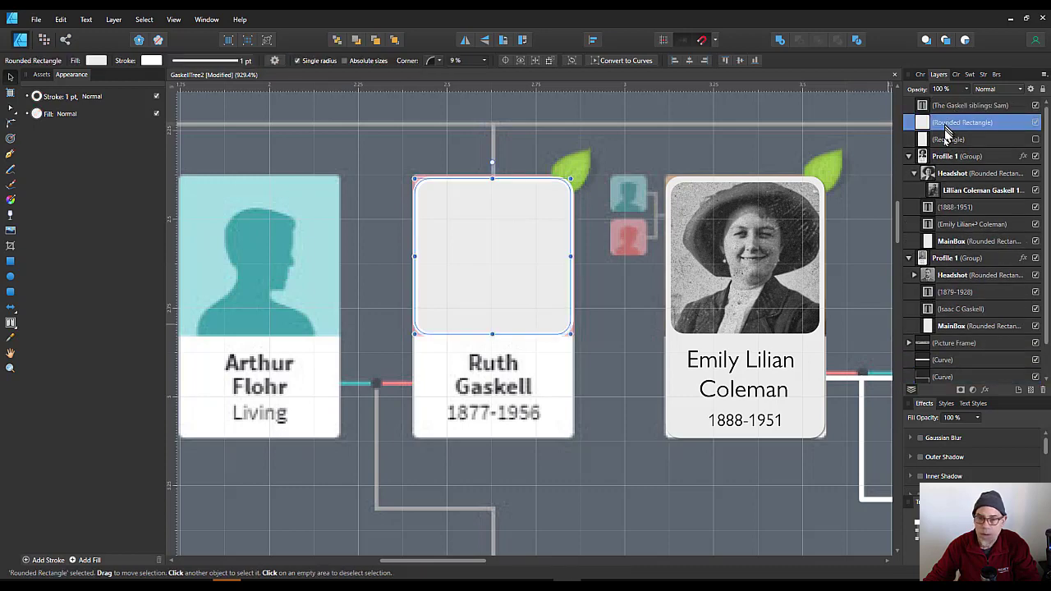
pyautogui.click(940, 141)
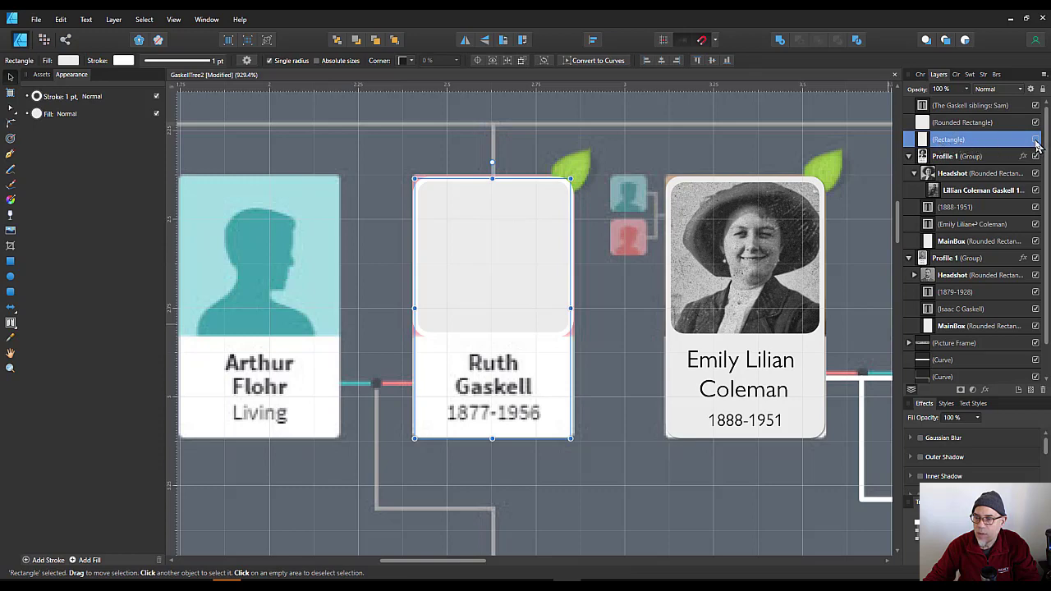
pyautogui.click(1035, 141)
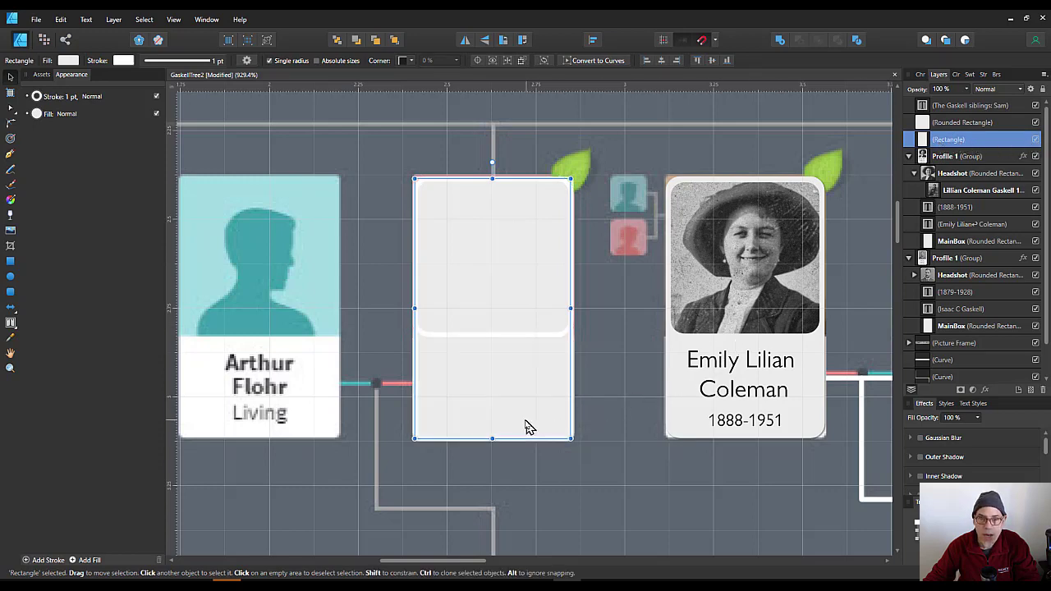
pyautogui.click(410, 60)
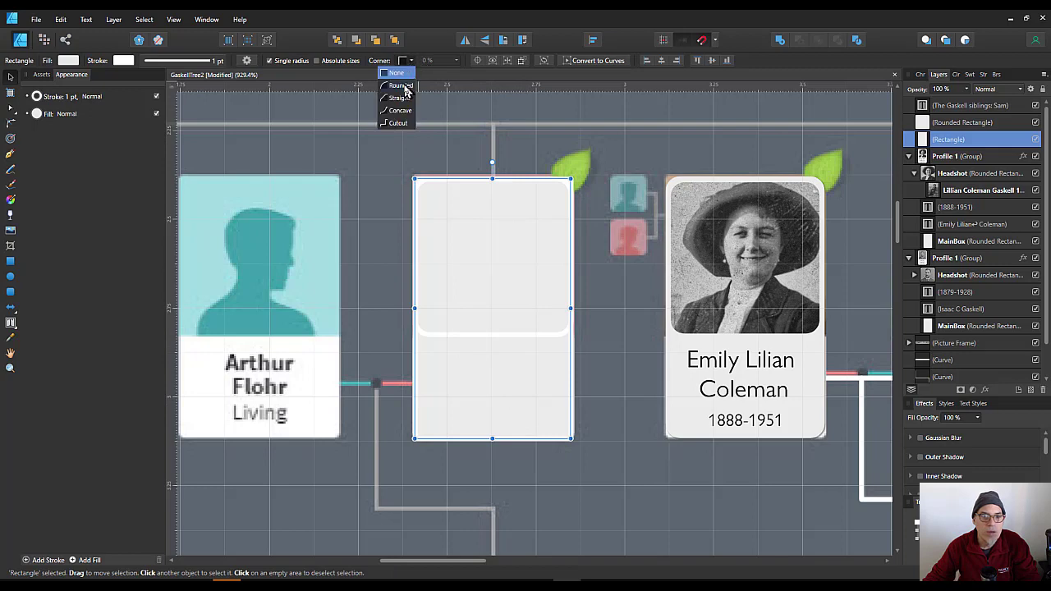
pyautogui.click(402, 87)
pyautogui.click(480, 64)
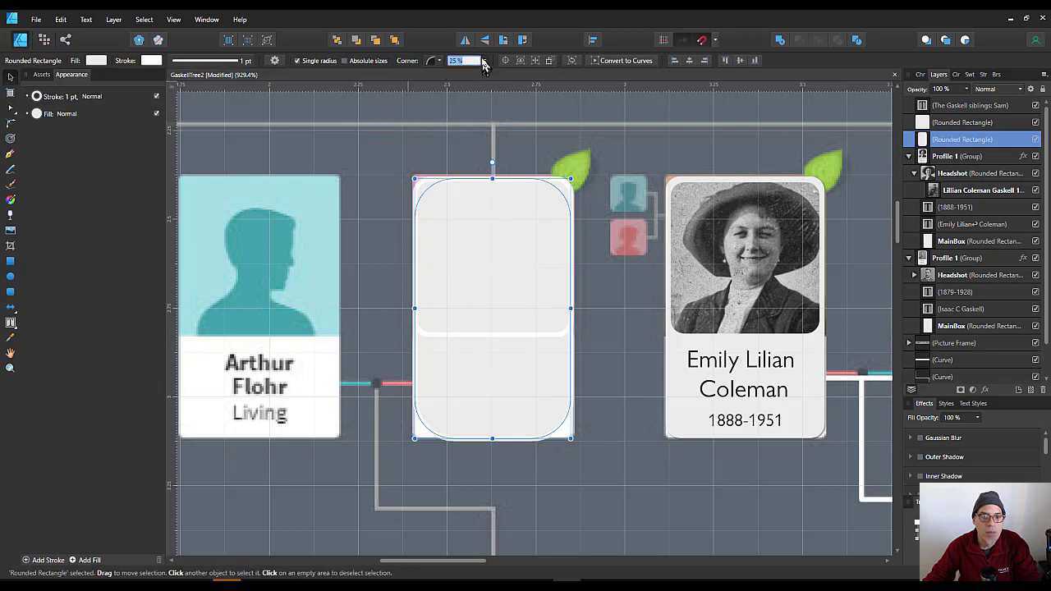
pyautogui.click(484, 64)
pyautogui.moveTo(483, 77); pyautogui.dragTo(457, 76)
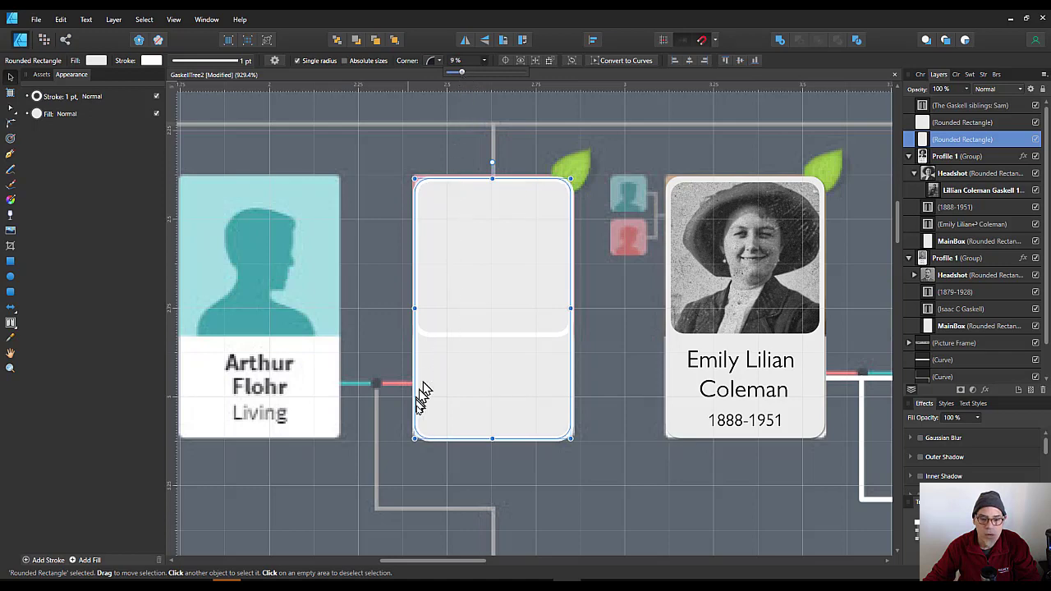
pyautogui.hotkey('ctrl', 'v')
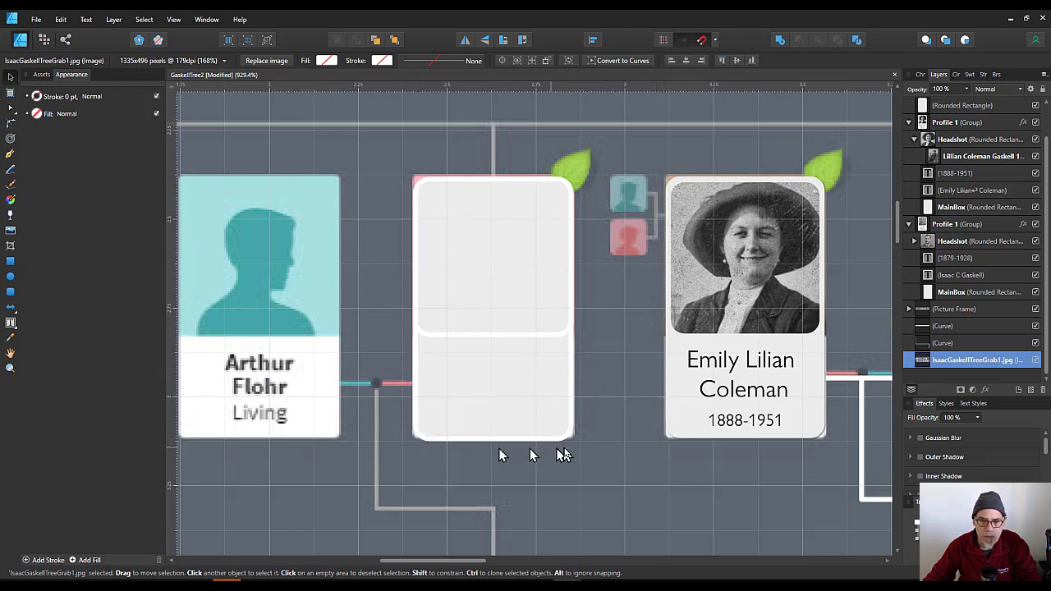
pyautogui.click(553, 404)
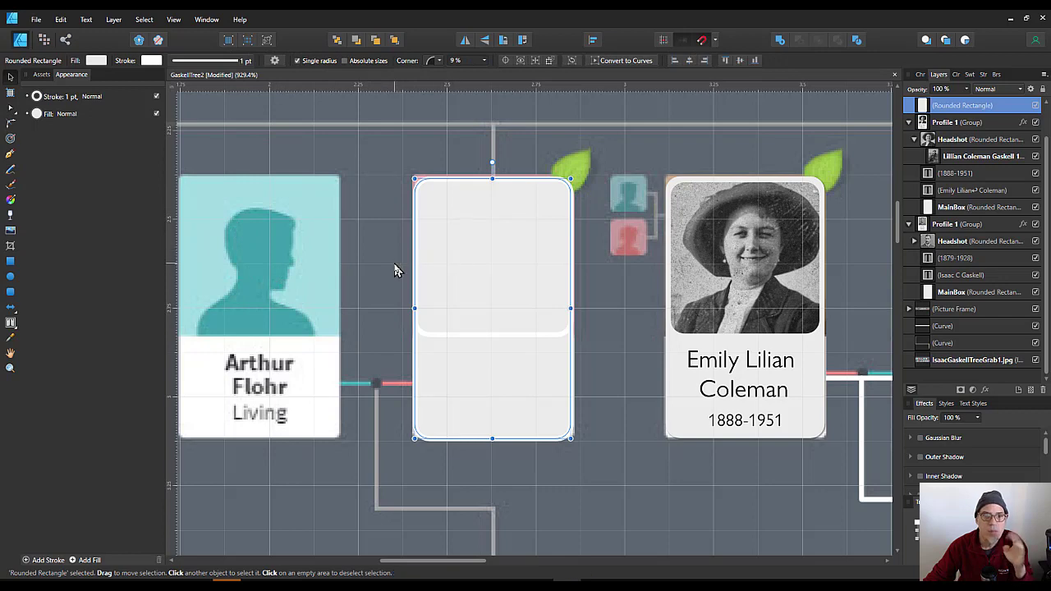
# Remove the rectangle's outline, then select the blank card's upper rounded rectangle as its own layer
pyautogui.click(221, 65)
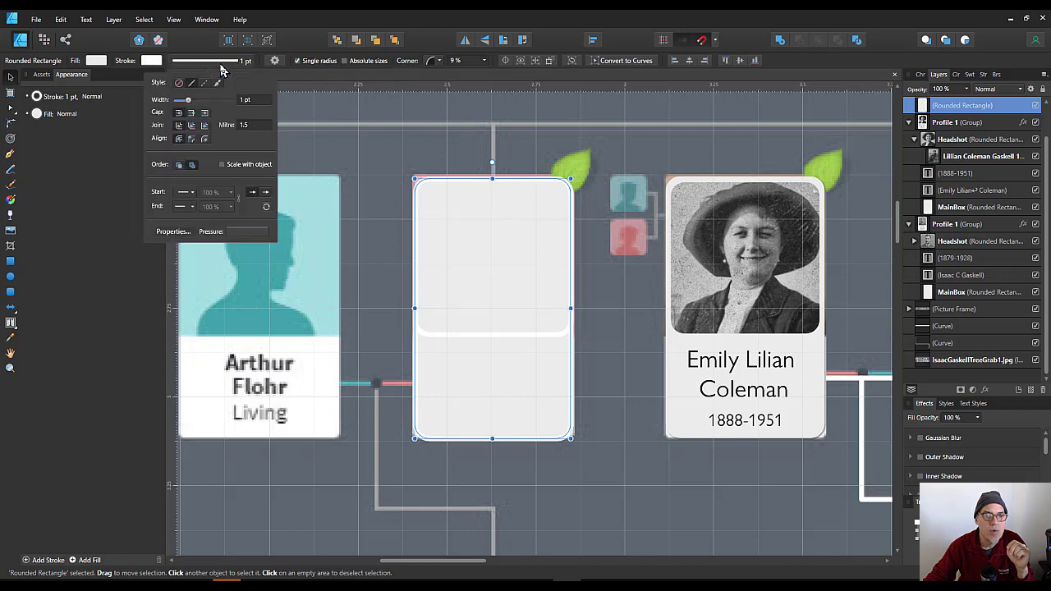
pyautogui.moveTo(188, 104); pyautogui.dragTo(166, 105)
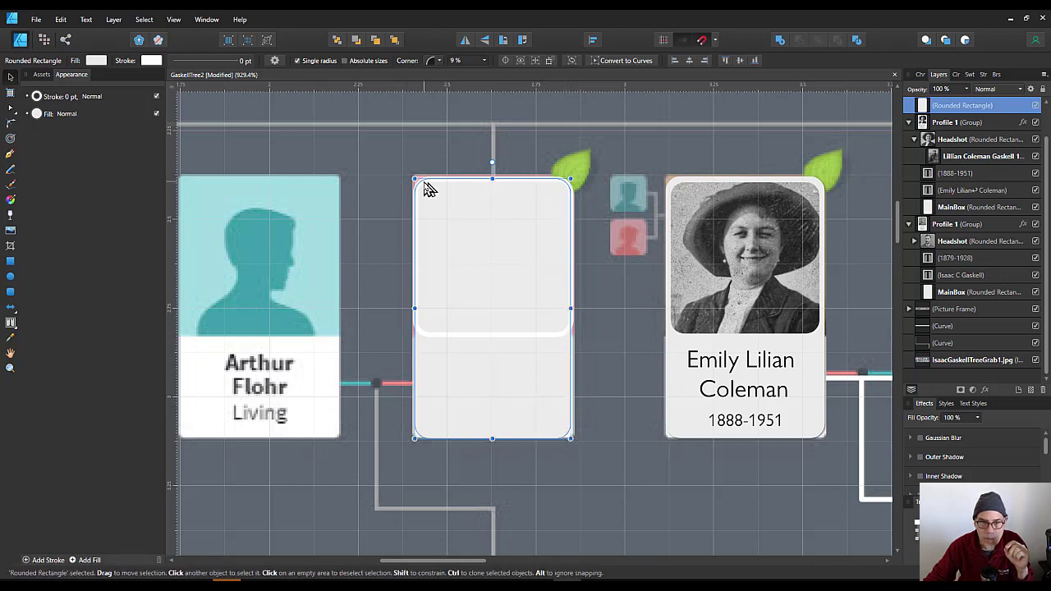
pyautogui.click(616, 377)
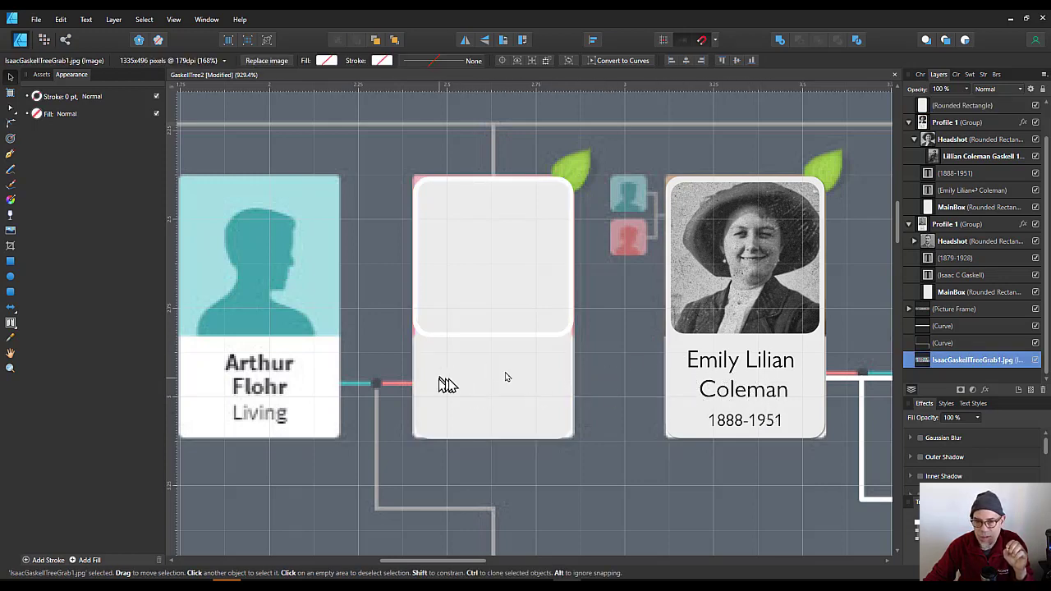
pyautogui.click(495, 299)
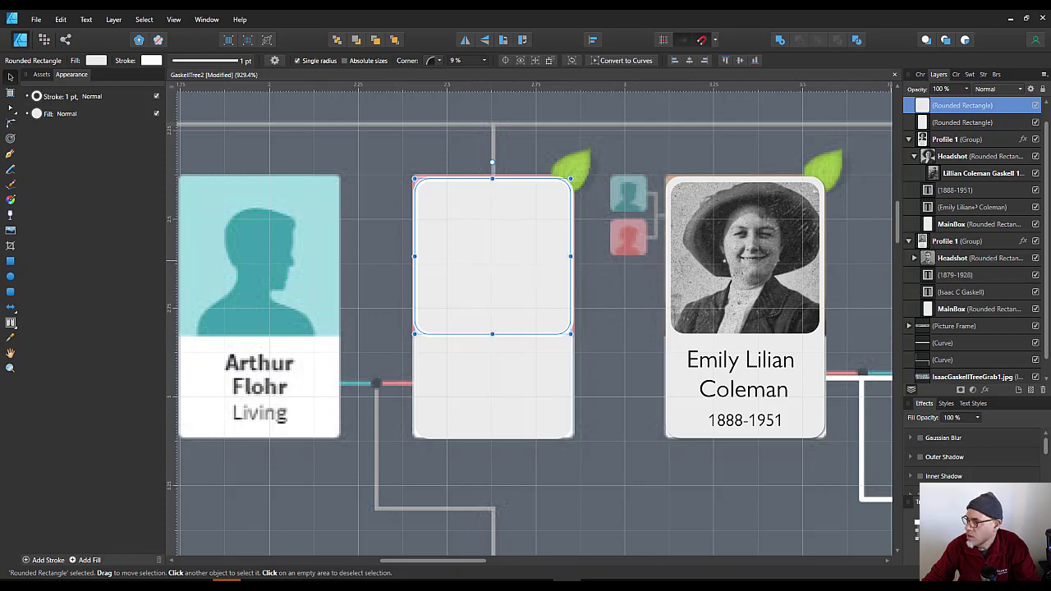
pyautogui.scroll(-4, 521, 205)
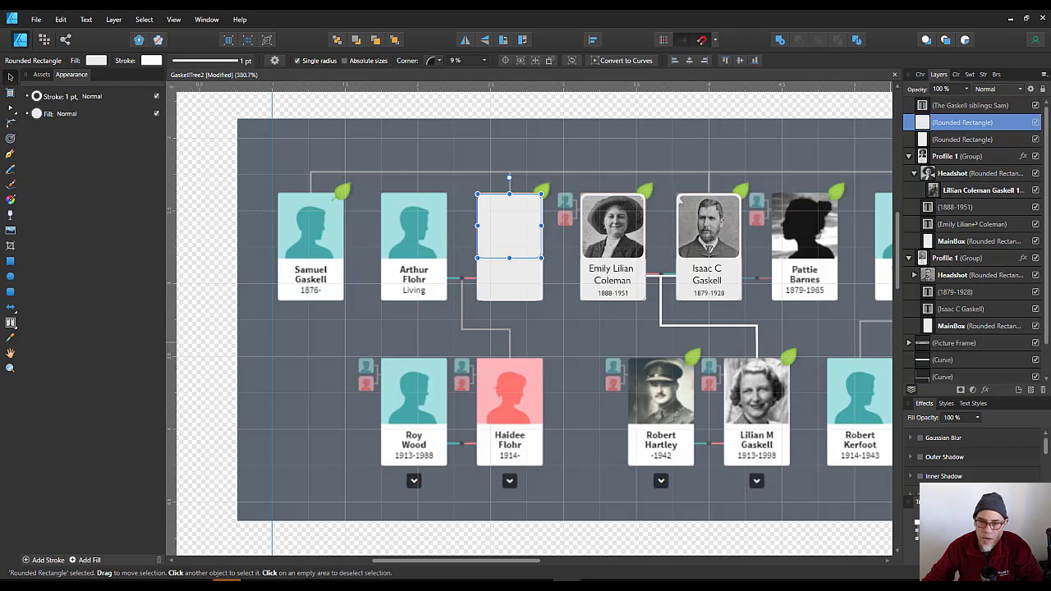
pyautogui.click(503, 308)
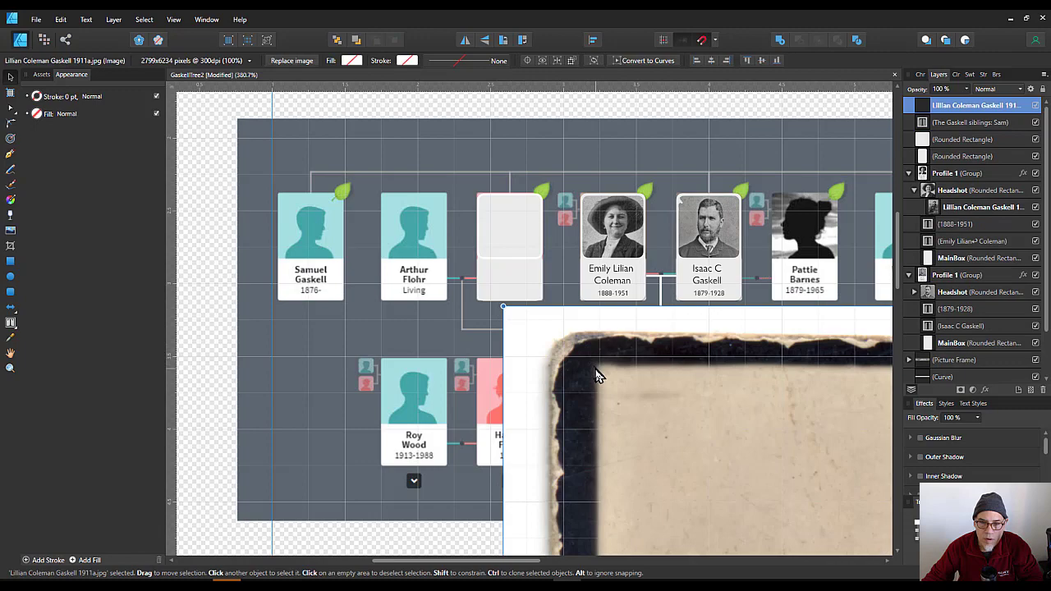
pyautogui.moveTo(597, 376); pyautogui.dragTo(411, 238)
pyautogui.scroll(-4, 410, 238)
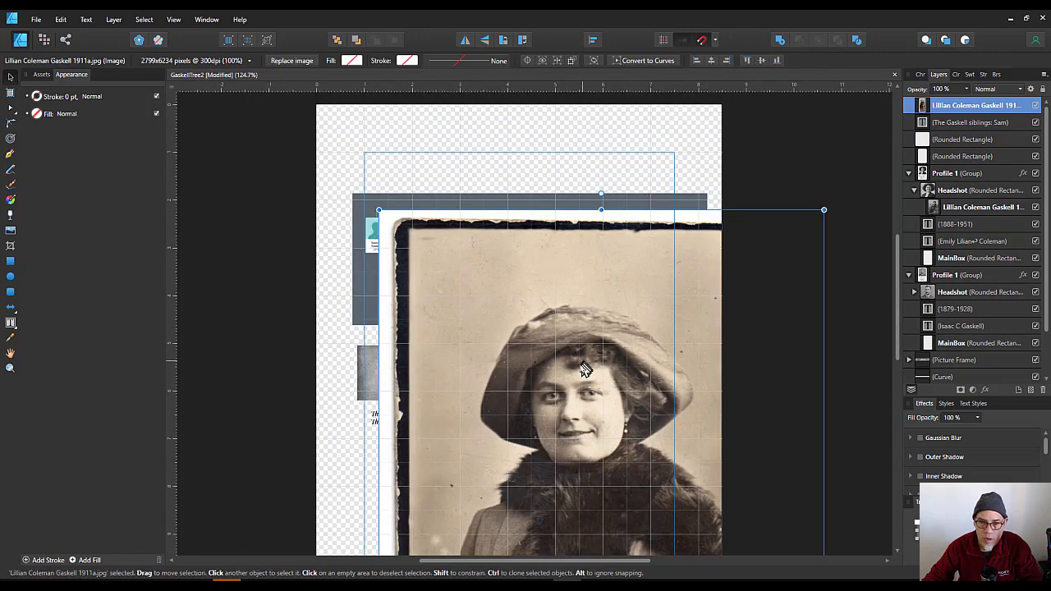
pyautogui.moveTo(386, 223); pyautogui.dragTo(333, 118)
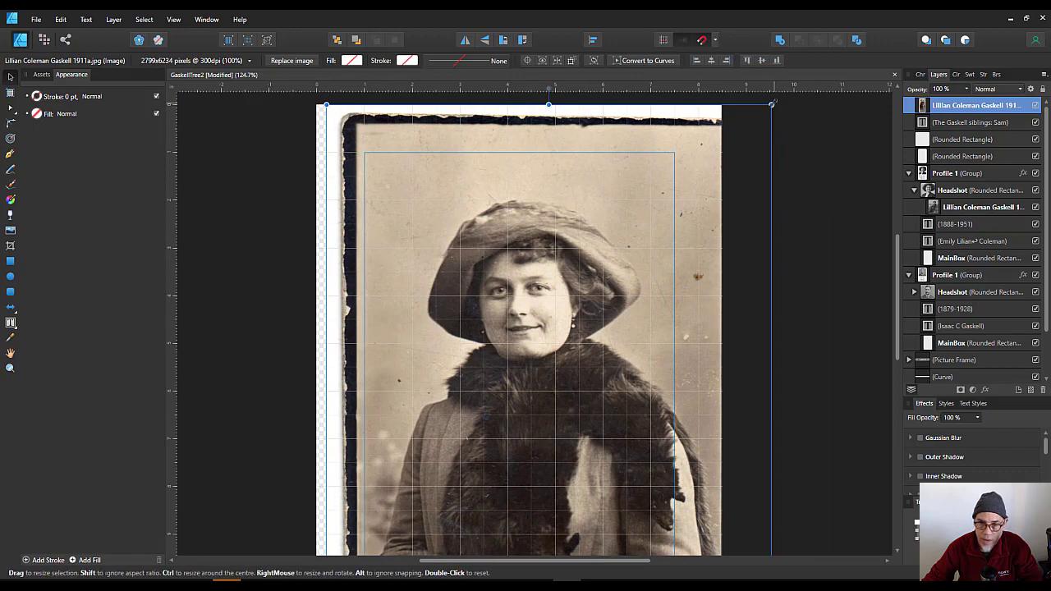
# Shrink the photo to card height and position it on the tree's first cards
pyautogui.moveTo(774, 105); pyautogui.dragTo(633, 378)
pyautogui.moveTo(512, 459); pyautogui.dragTo(533, 211)
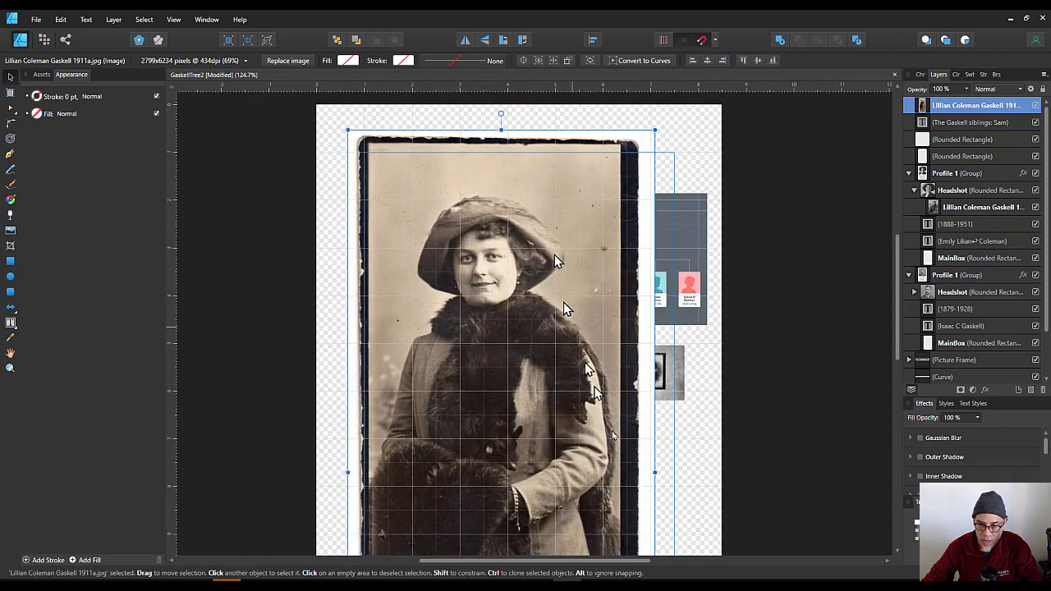
pyautogui.moveTo(654, 129); pyautogui.dragTo(480, 392)
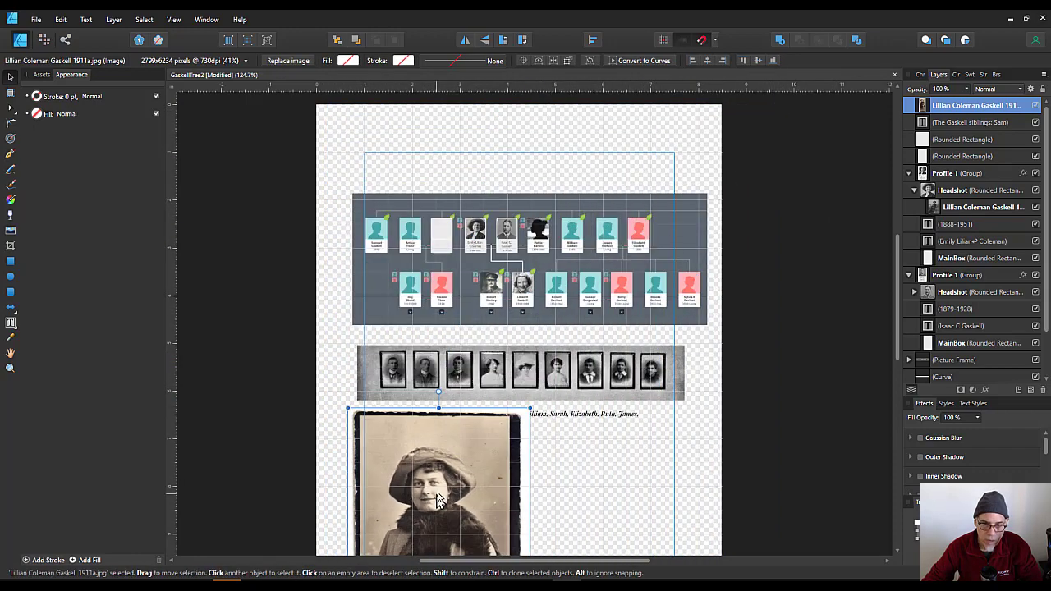
pyautogui.moveTo(441, 501); pyautogui.dragTo(487, 236)
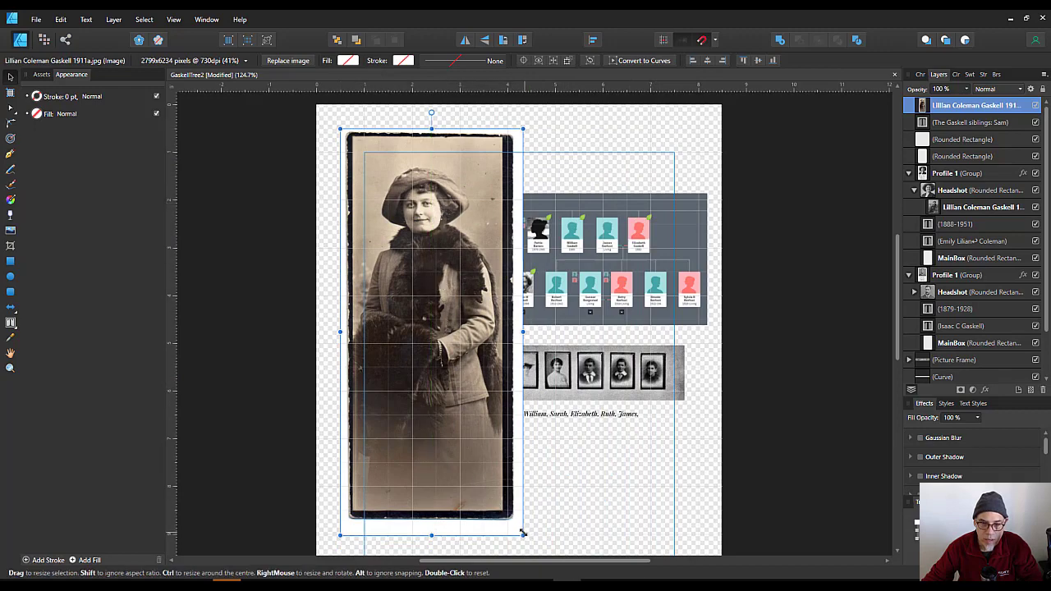
pyautogui.moveTo(520, 533); pyautogui.dragTo(374, 327)
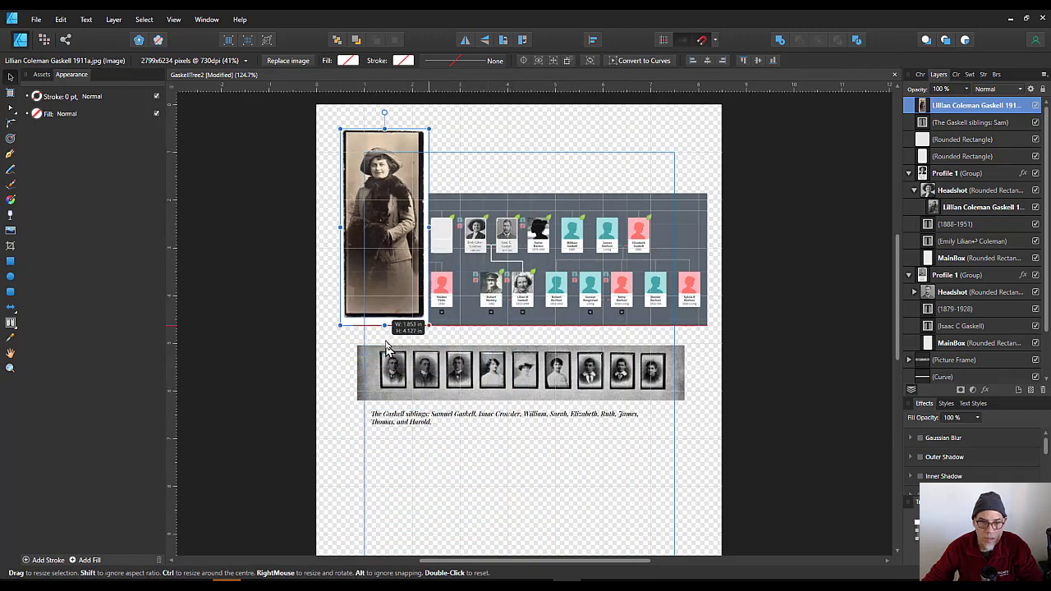
pyautogui.moveTo(378, 275); pyautogui.dragTo(416, 340)
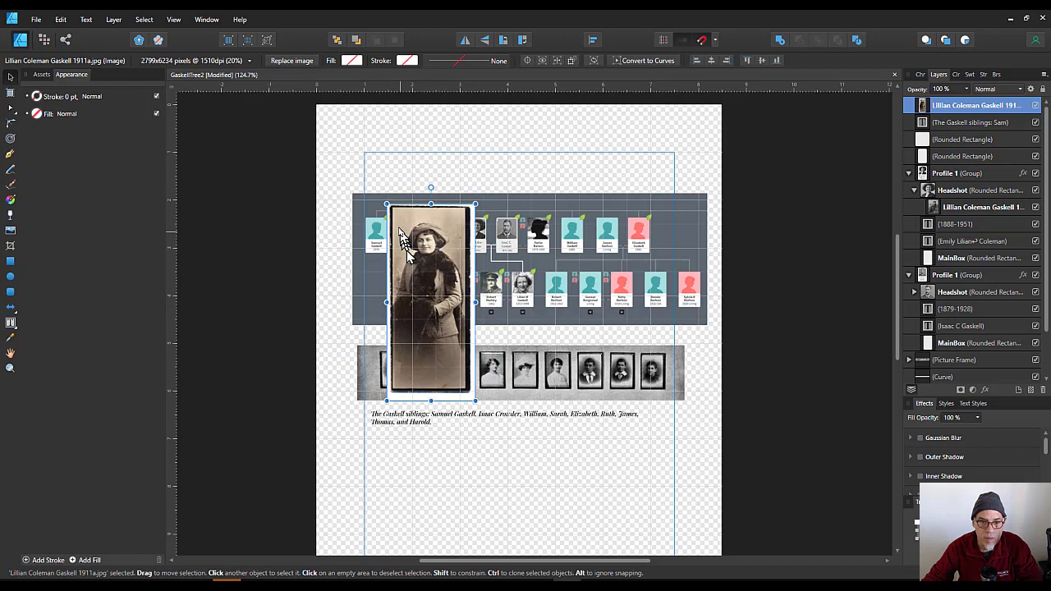
pyautogui.moveTo(386, 200); pyautogui.dragTo(403, 239)
pyautogui.moveTo(427, 320); pyautogui.dragTo(509, 281)
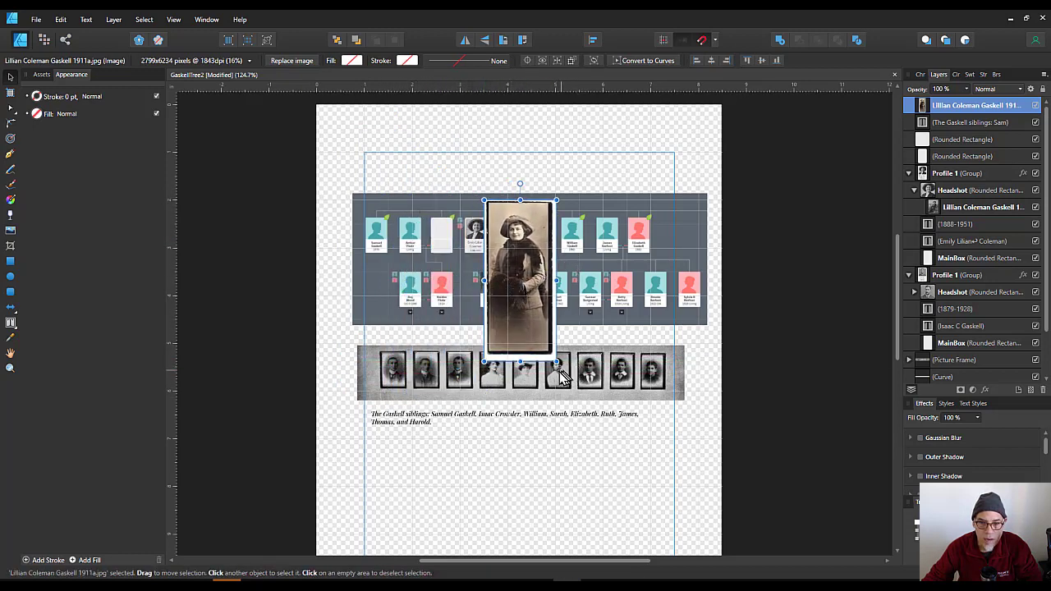
pyautogui.moveTo(556, 361); pyautogui.dragTo(395, 319)
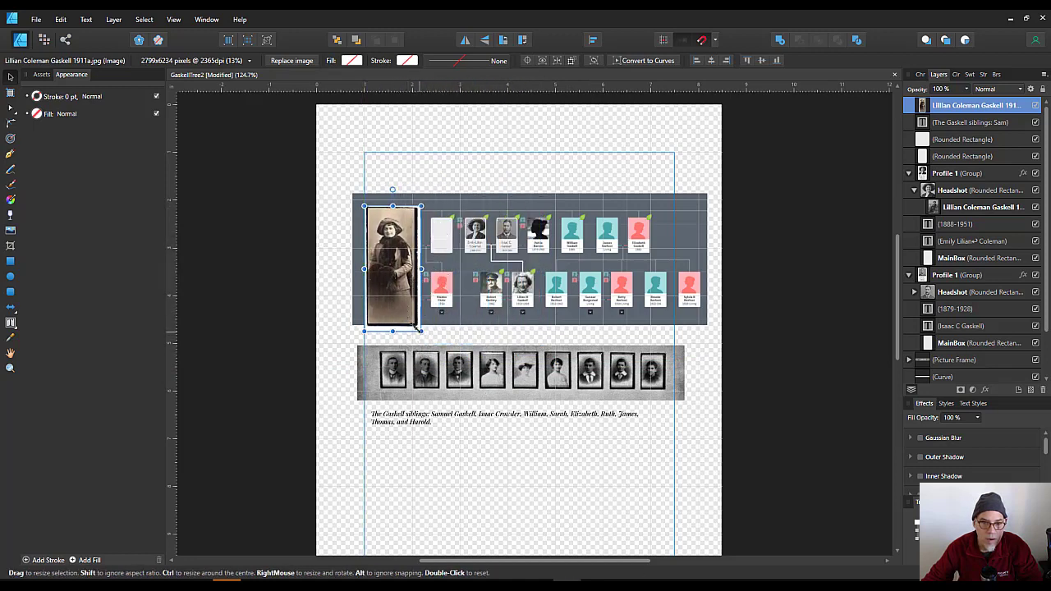
pyautogui.moveTo(419, 332); pyautogui.dragTo(415, 297)
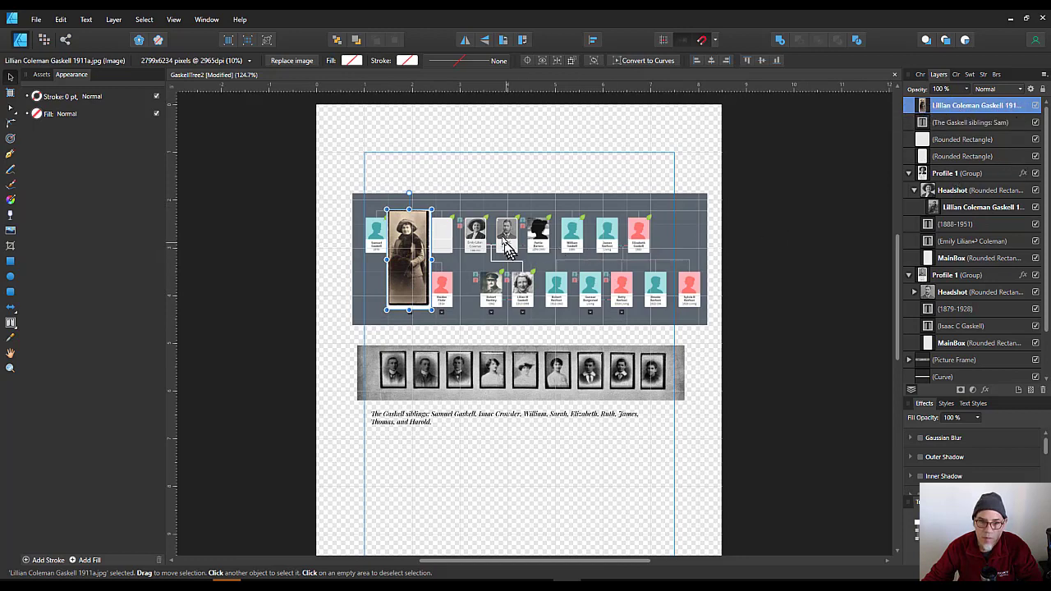
# Rename the blank card's small upper rectangle layer to 'Headshot'
pyautogui.click(441, 238)
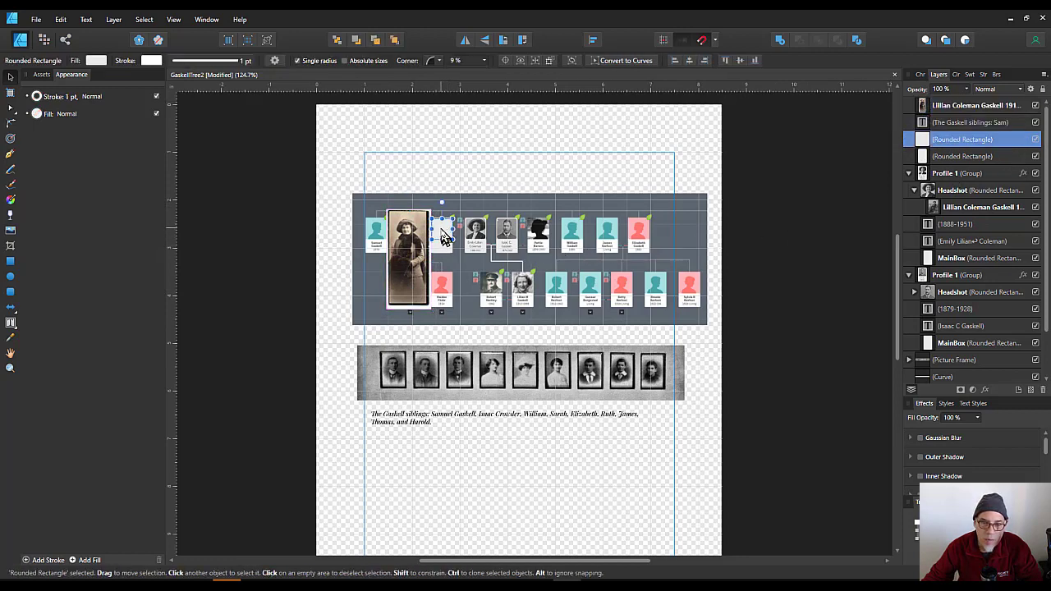
pyautogui.rightClick(965, 145)
pyautogui.doubleClick(961, 141)
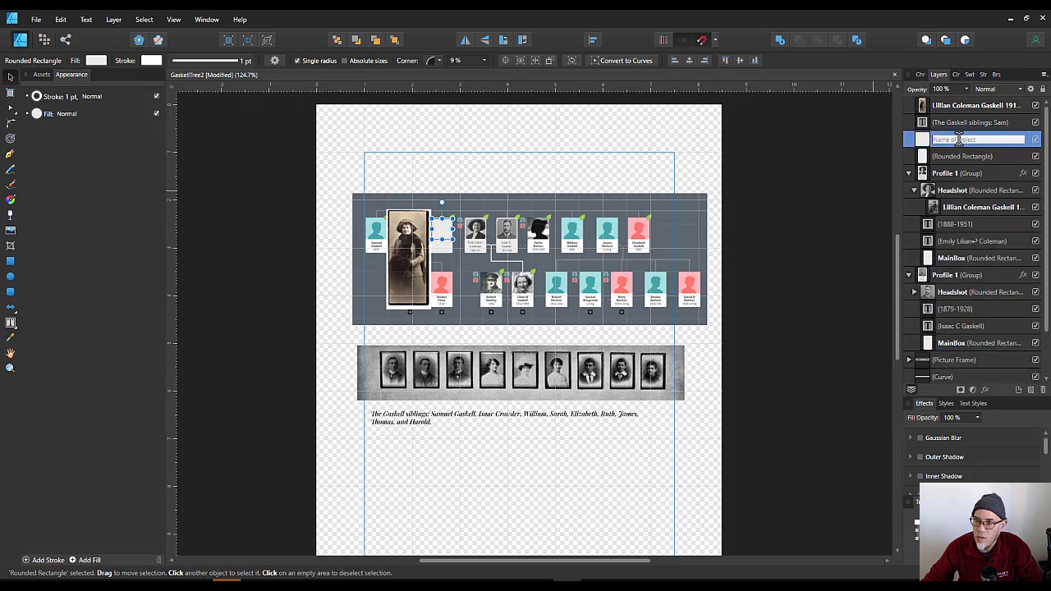
pyautogui.write('He')
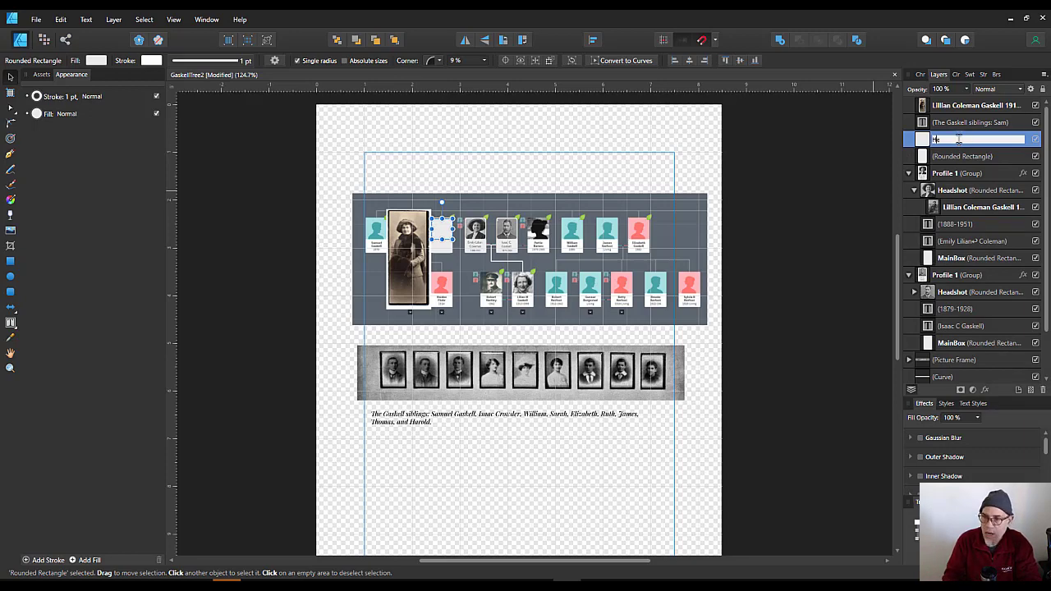
pyautogui.write('adshot')
pyautogui.press('Return')
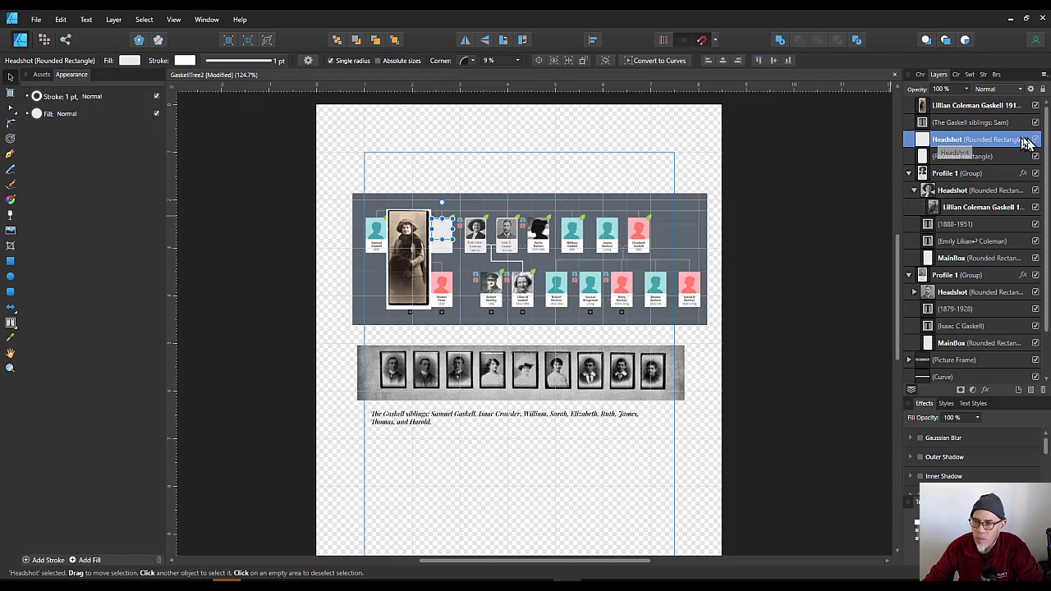
# Move the Lillian photo over the blank card and nest its layer inside the Headshot layer
pyautogui.click(933, 107)
pyautogui.moveTo(413, 207); pyautogui.dragTo(409, 248)
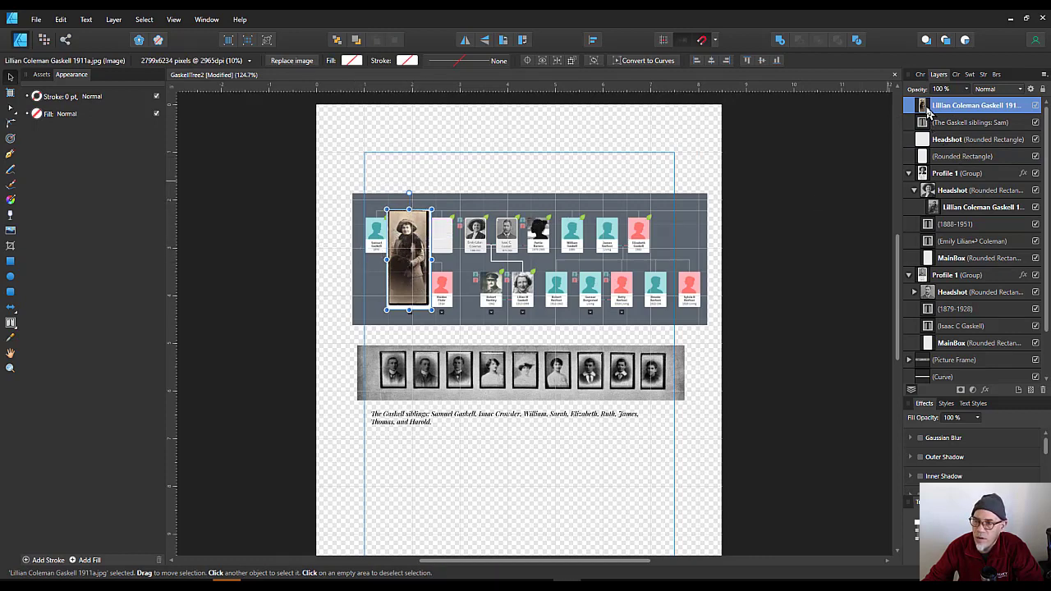
pyautogui.moveTo(928, 112); pyautogui.dragTo(954, 118)
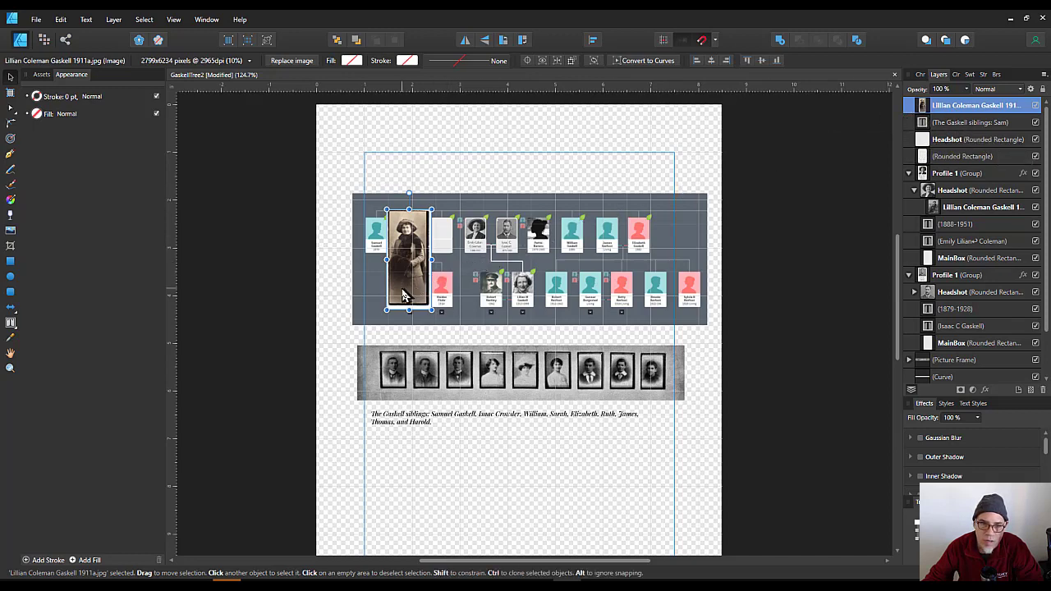
pyautogui.moveTo(402, 296); pyautogui.dragTo(436, 296)
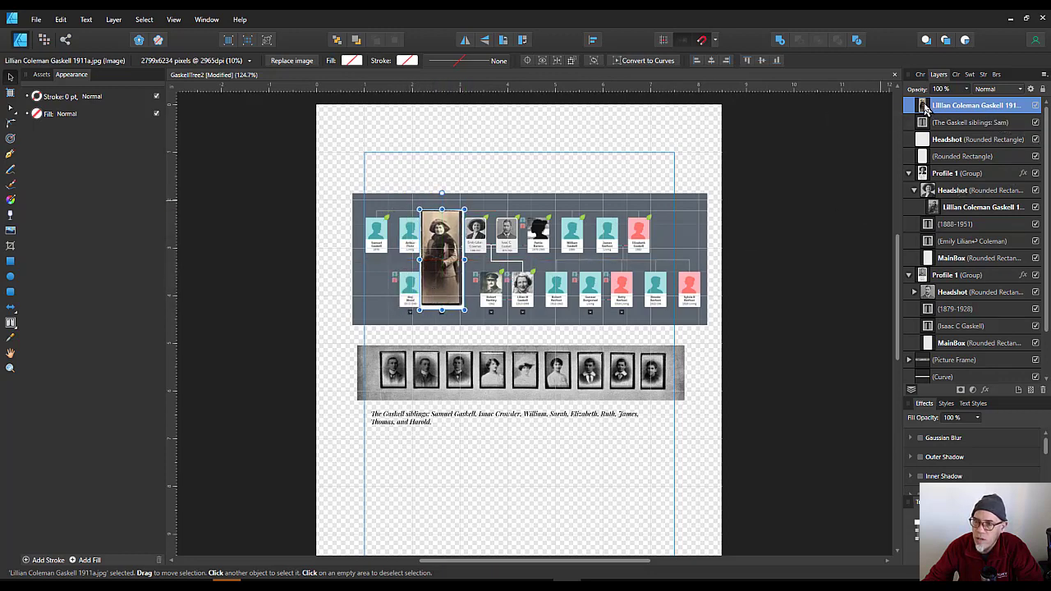
pyautogui.moveTo(933, 107); pyautogui.dragTo(949, 148)
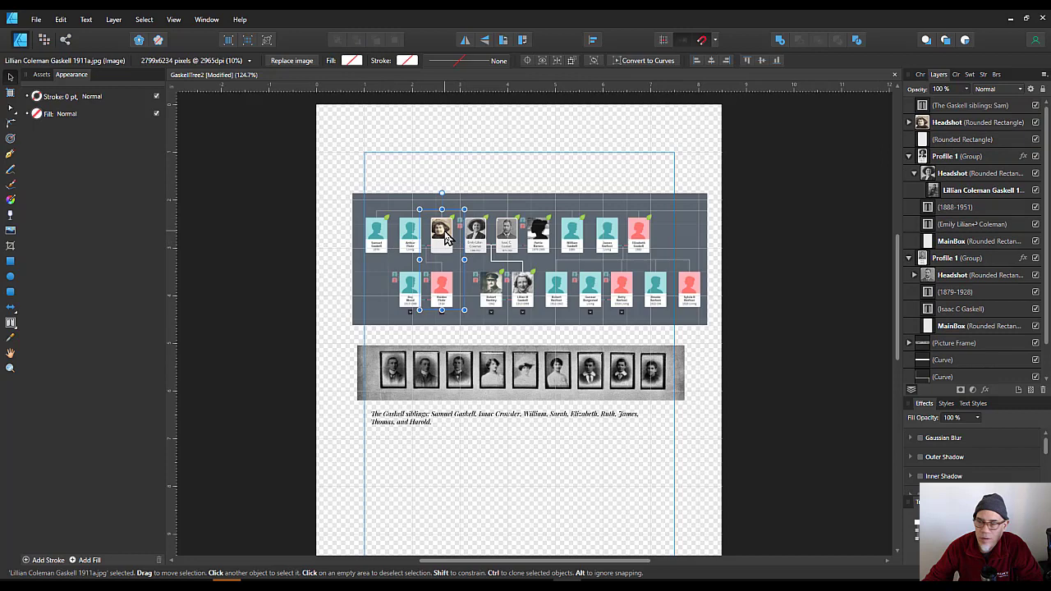
pyautogui.click(909, 124)
pyautogui.doubleClick(957, 143)
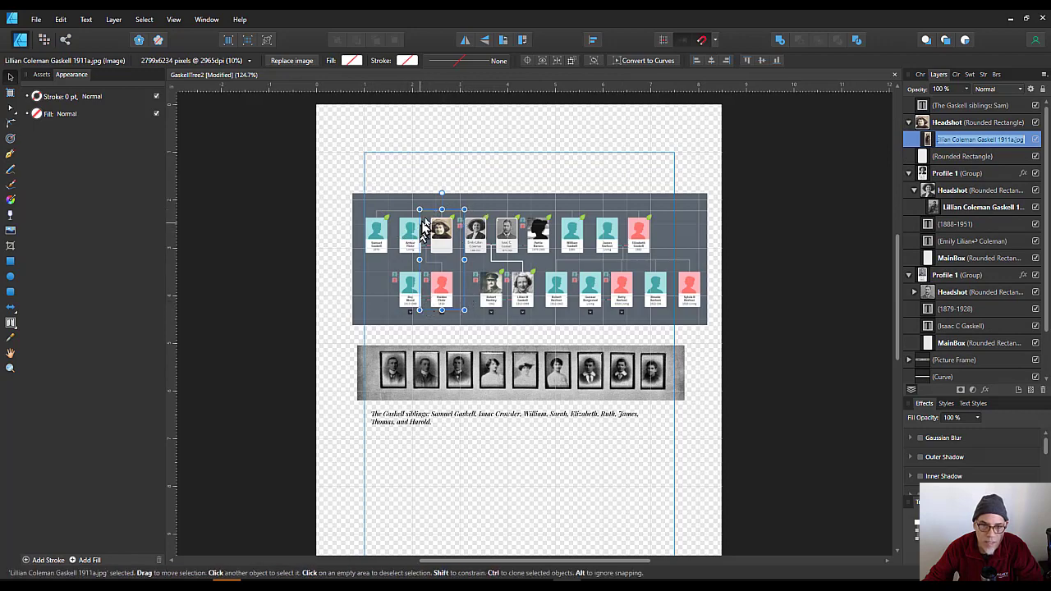
# Shrink and shift the clipped photo so Lillian's face and hat fill the Headshot frame
pyautogui.keyDown('ctrl'); pyautogui.scroll(3, 435, 250); pyautogui.keyUp('ctrl')
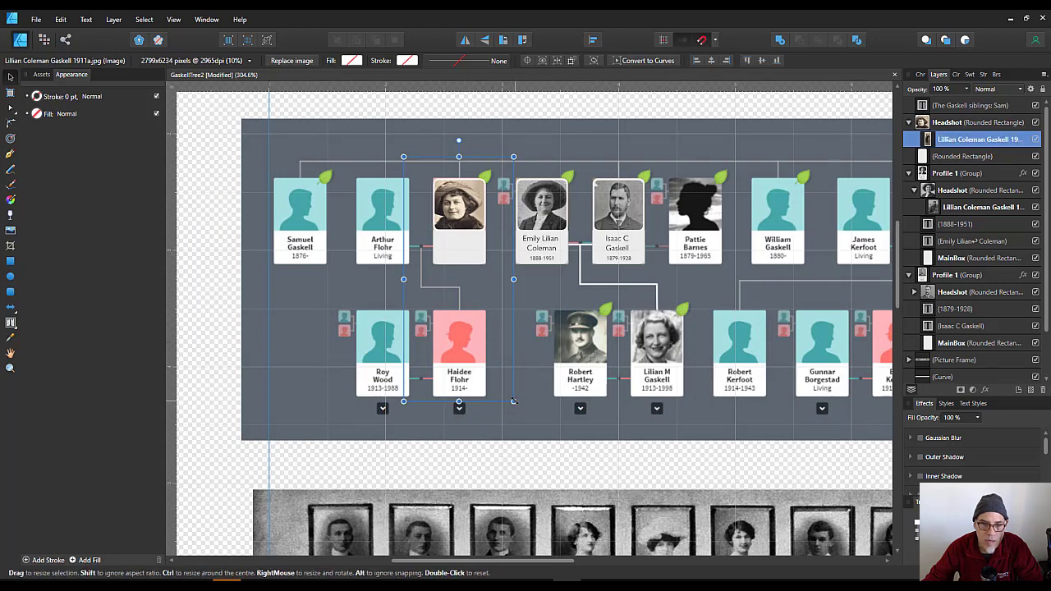
pyautogui.moveTo(513, 400); pyautogui.dragTo(487, 341)
pyautogui.moveTo(447, 208); pyautogui.dragTo(469, 218)
pyautogui.moveTo(478, 351); pyautogui.dragTo(494, 300)
pyautogui.moveTo(475, 211); pyautogui.dragTo(480, 215)
pyautogui.click(474, 255)
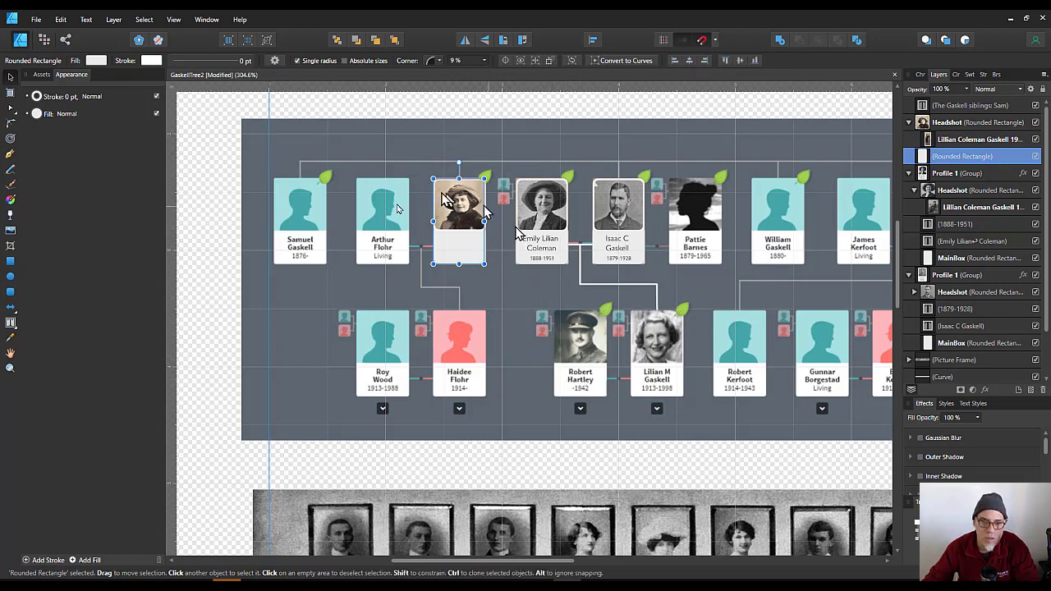
pyautogui.click(301, 329)
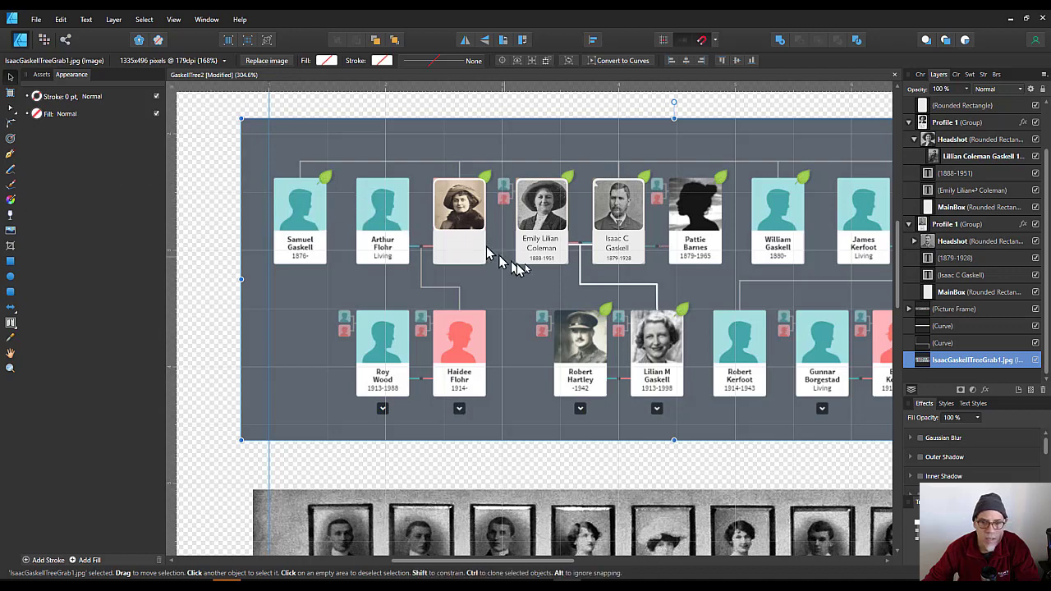
# Draw a Frame Text box just below Lillian's clipped portrait on the new card
pyautogui.click(538, 257)
pyautogui.doubleClick(539, 248)
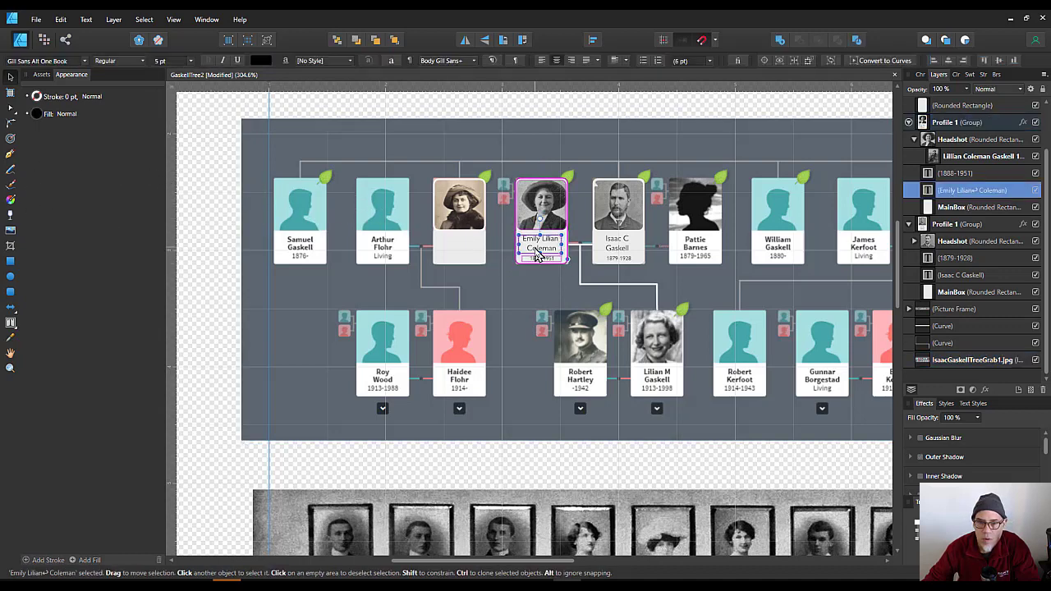
pyautogui.click(10, 323)
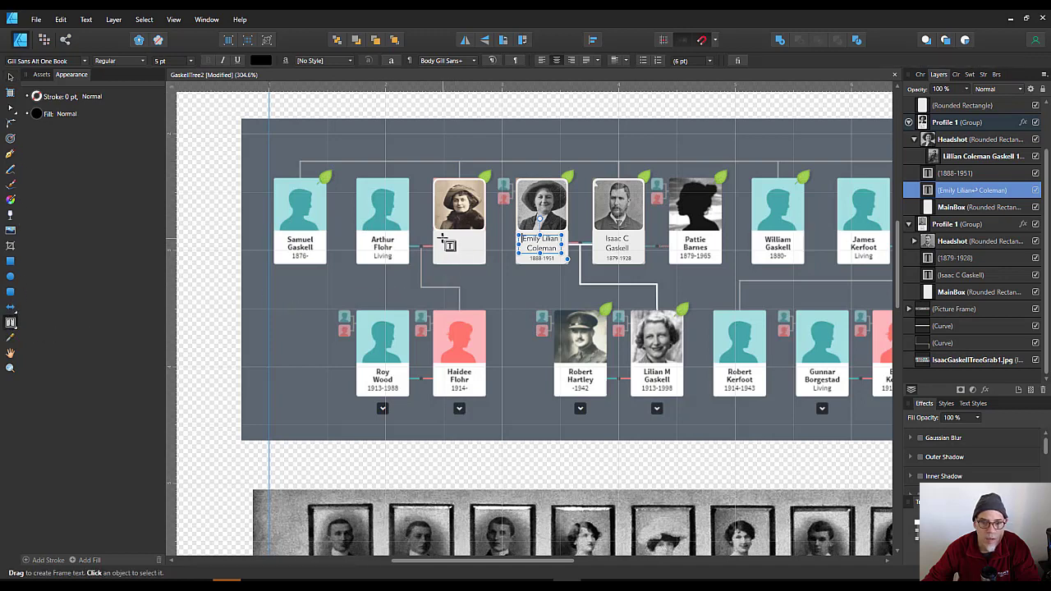
pyautogui.moveTo(444, 239); pyautogui.dragTo(481, 255)
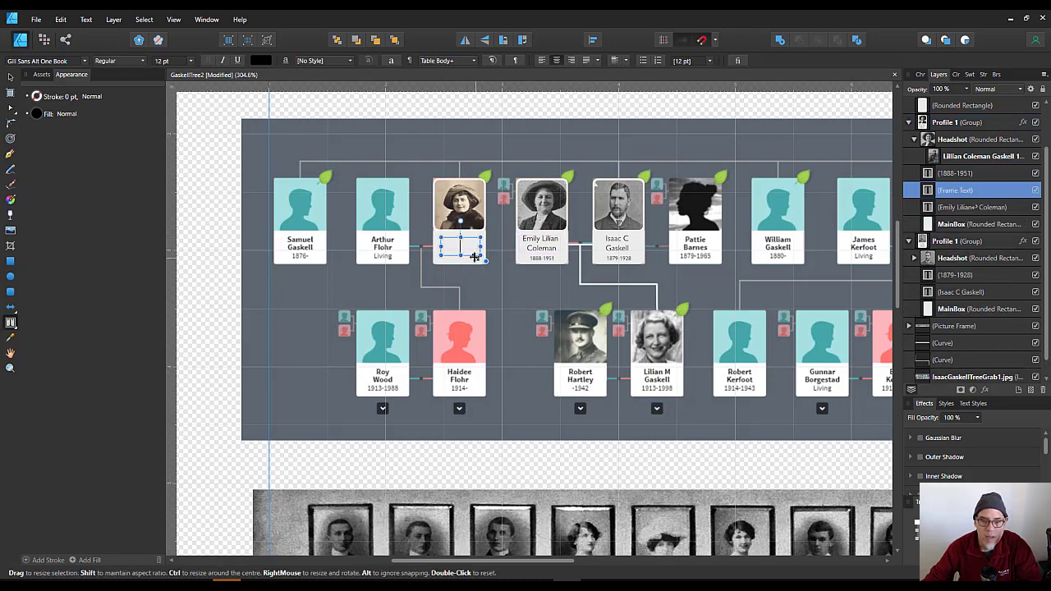
pyautogui.scroll(3, 470, 253)
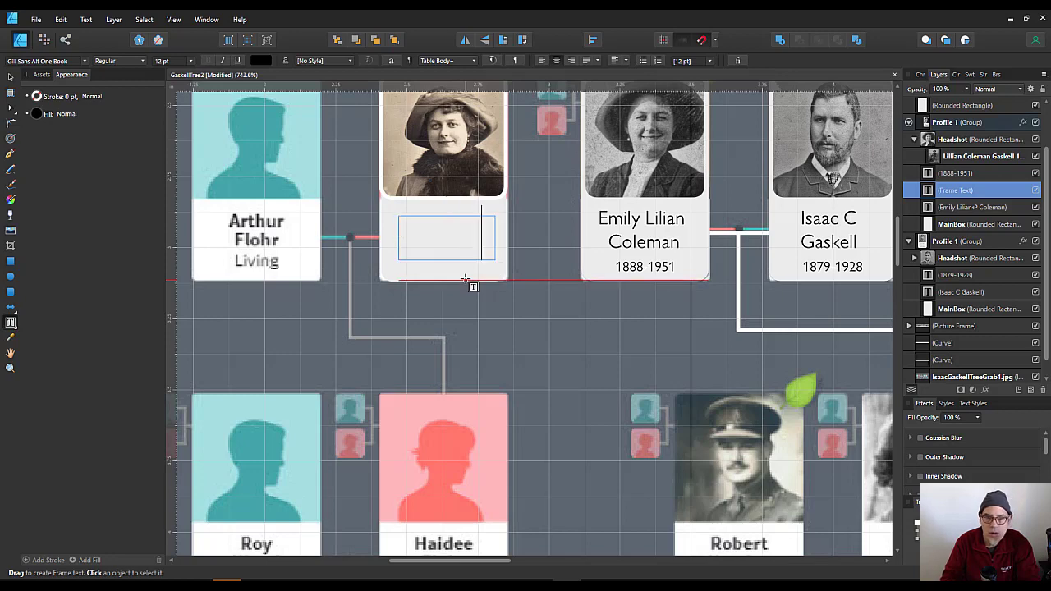
pyautogui.press('Escape')
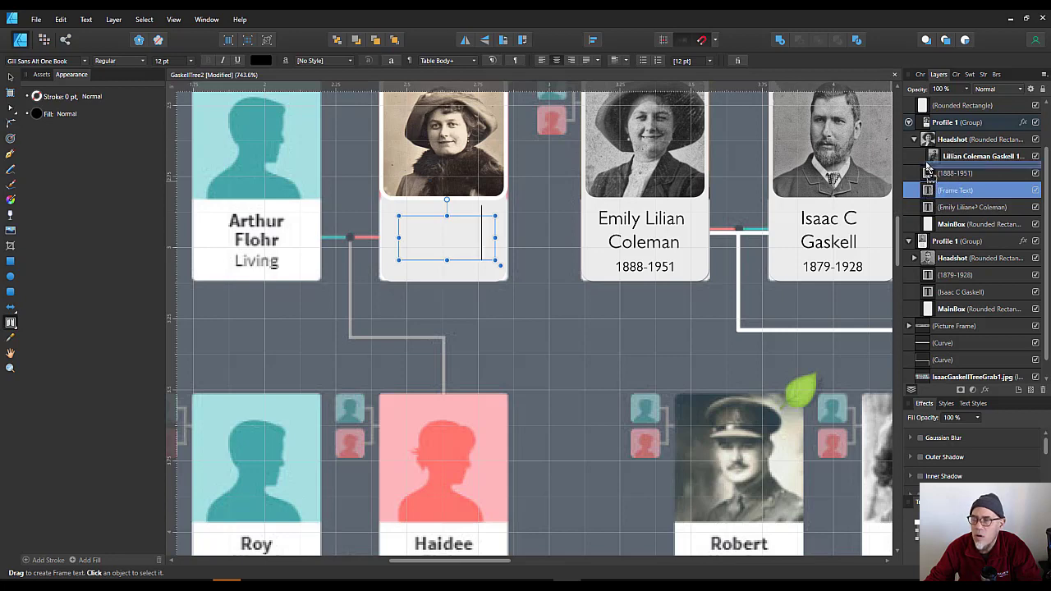
pyautogui.moveTo(930, 157); pyautogui.dragTo(1047, 160)
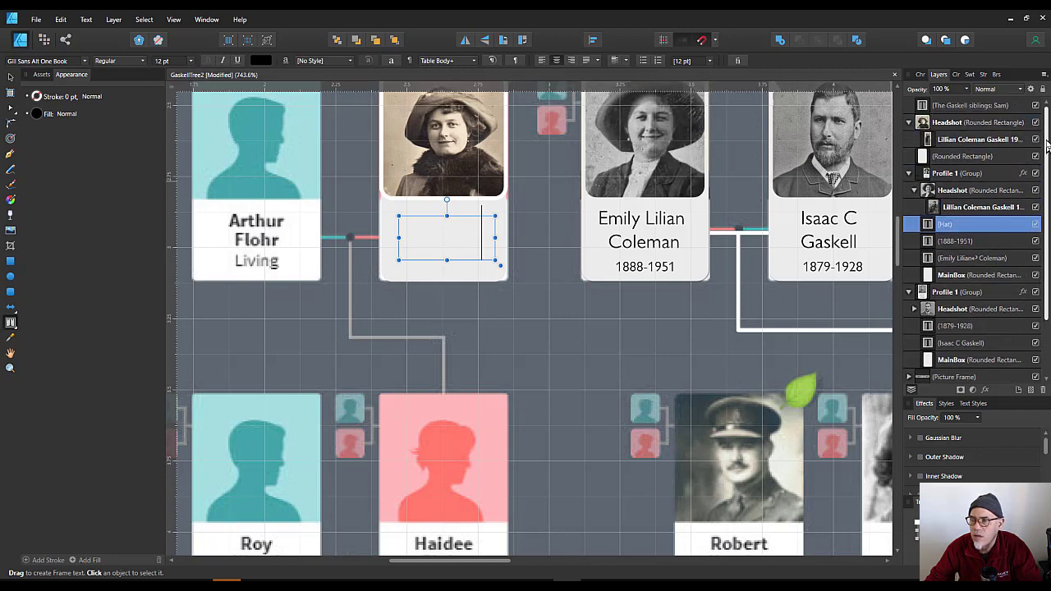
# Move the Hat text layer above the card's white rounded rectangle so it shows
pyautogui.moveTo(934, 168); pyautogui.dragTo(994, 161)
pyautogui.click(1037, 157)
pyautogui.click(1036, 157)
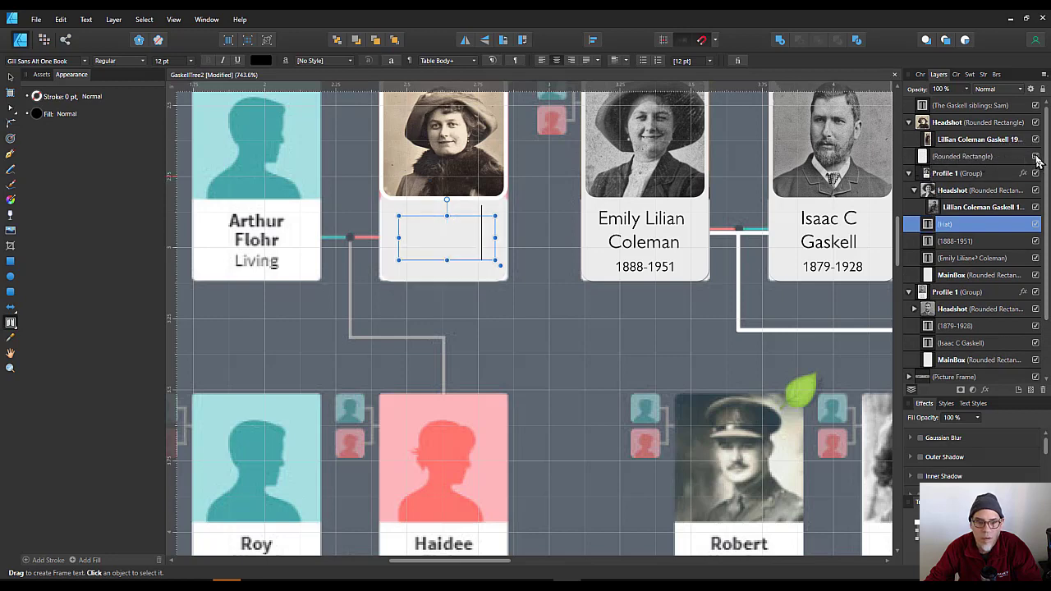
pyautogui.click(1036, 157)
pyautogui.click(1036, 157)
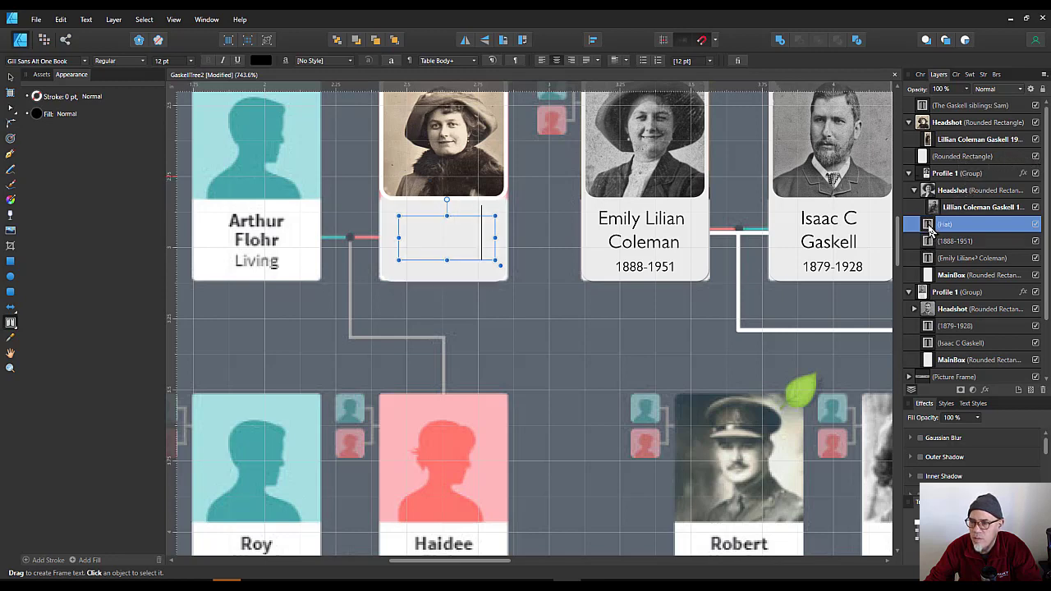
pyautogui.moveTo(930, 211); pyautogui.dragTo(926, 155)
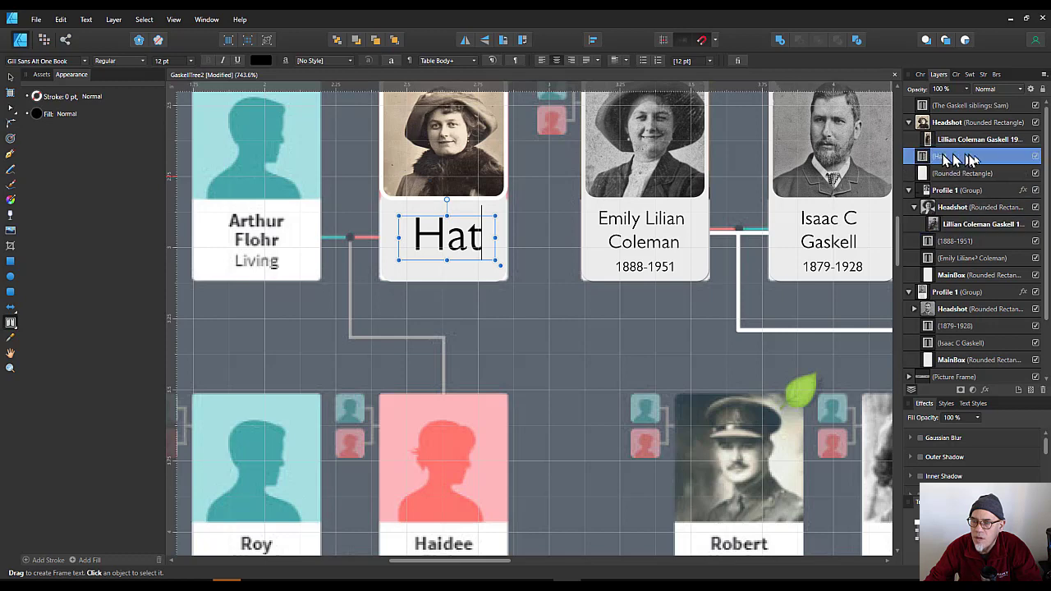
# Rename the card's white rectangle layer to 'Box Background'
pyautogui.doubleClick(953, 174)
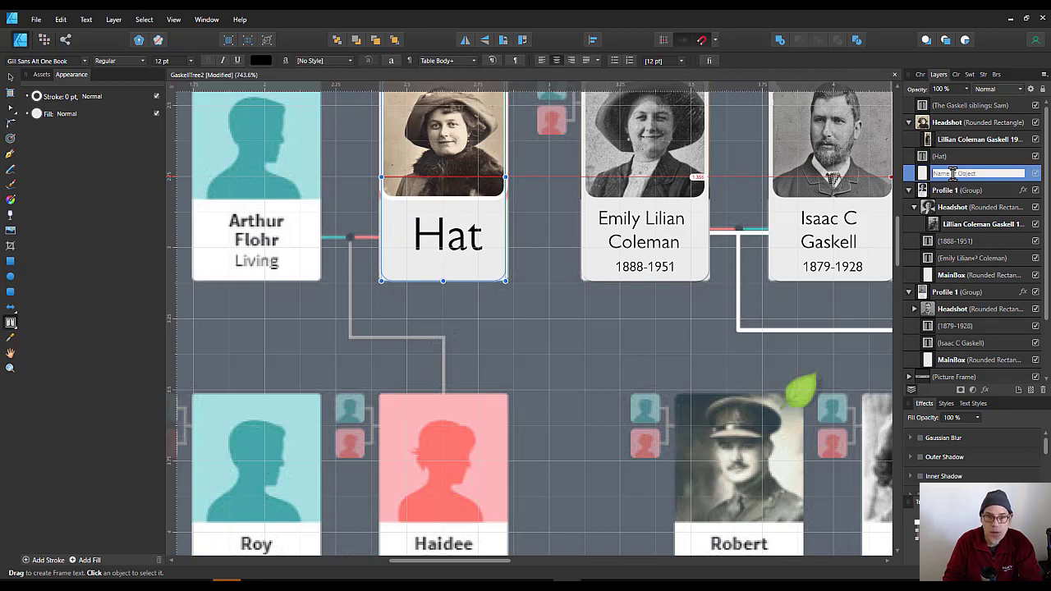
pyautogui.write('Box')
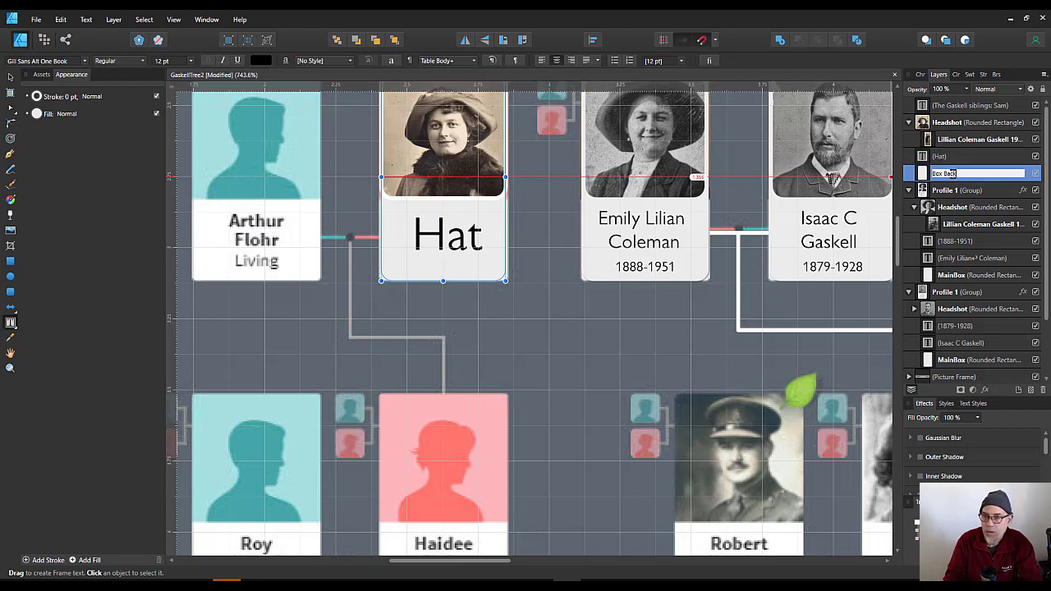
pyautogui.write(' Back')
pyautogui.press('Escape')
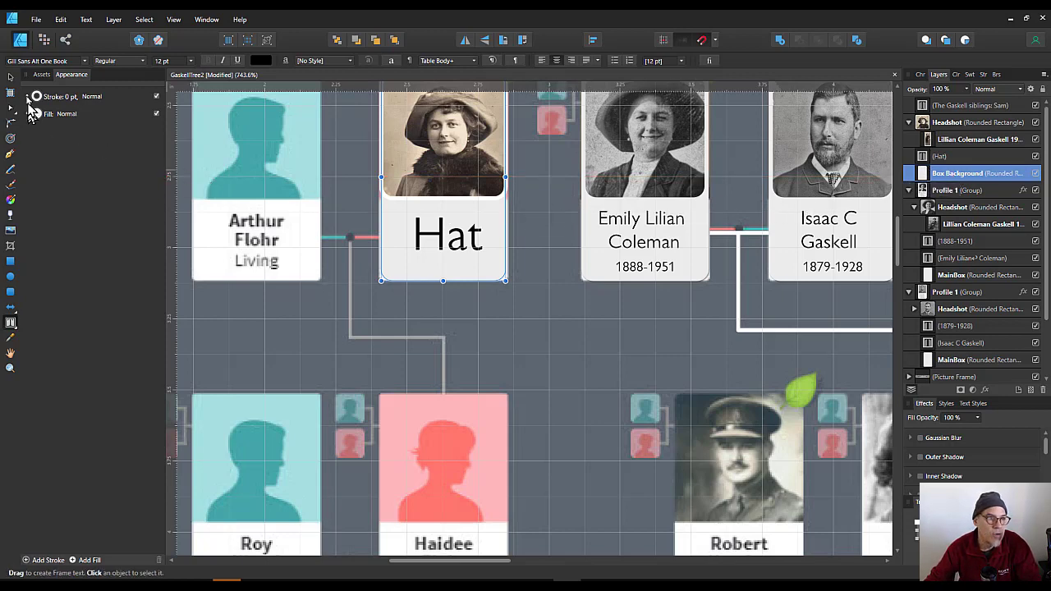
pyautogui.click(11, 77)
# Shrink the Hat text frame and its text by dragging its corner
pyautogui.scroll(3, 497, 261)
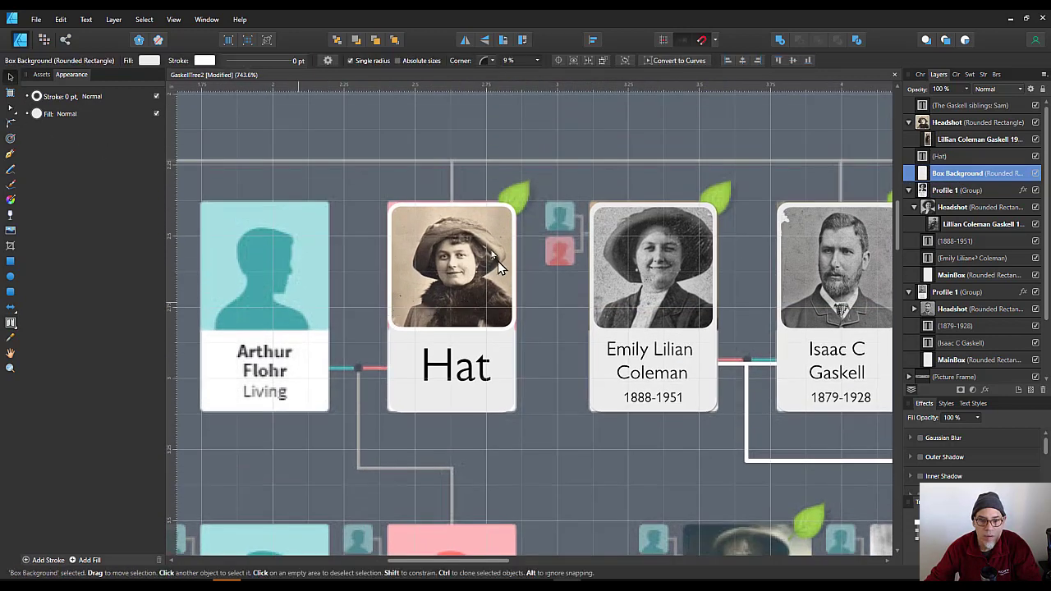
pyautogui.scroll(3, 476, 394)
pyautogui.click(469, 380)
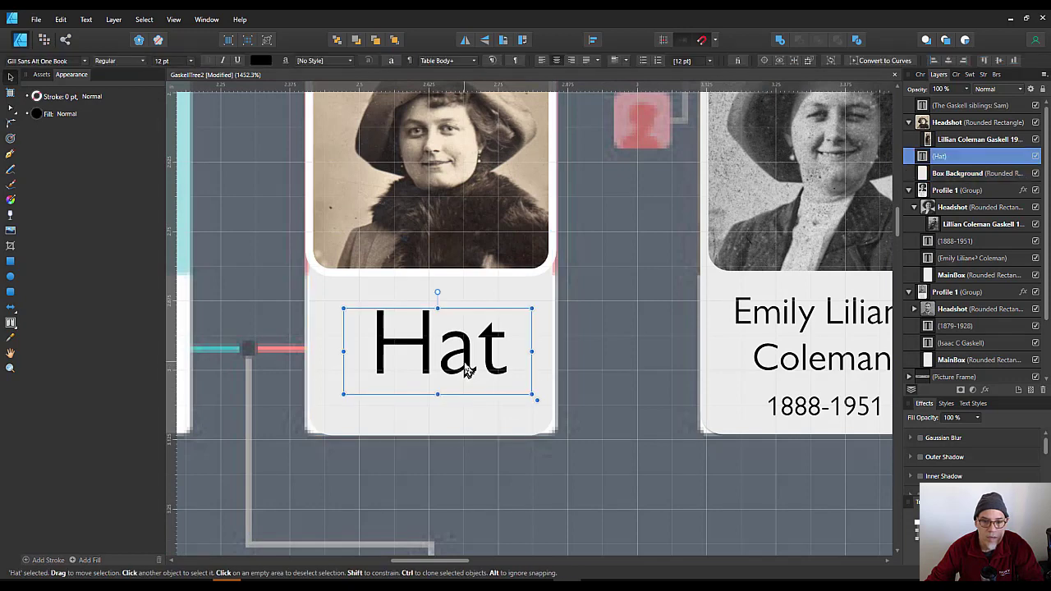
pyautogui.moveTo(532, 394); pyautogui.dragTo(373, 315)
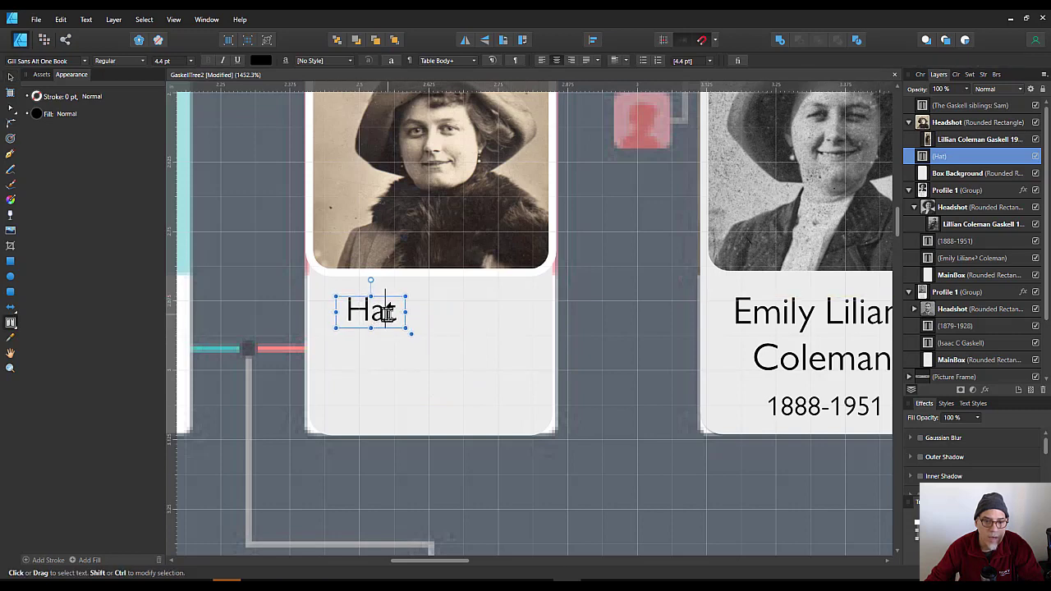
# Change the label text to read 'Mrs. Hat Lady'
pyautogui.click(347, 311)
pyautogui.write('MRs.')
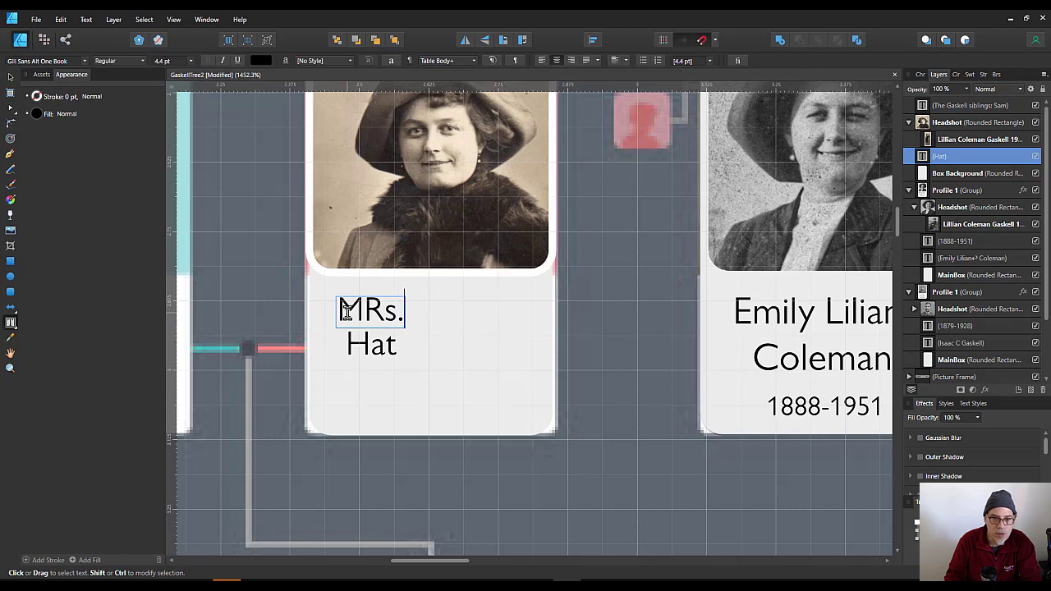
pyautogui.press('BackSpace')
pyautogui.press('BackSpace')
pyautogui.press('BackSpace')
pyautogui.press('BackSpace')
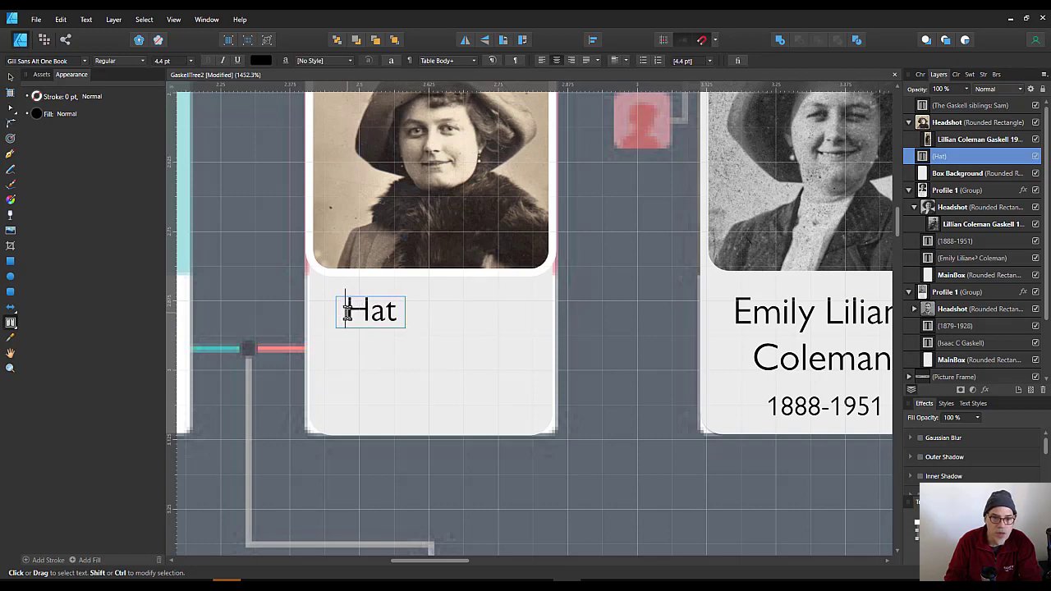
pyautogui.write('Mrs. Hat ')
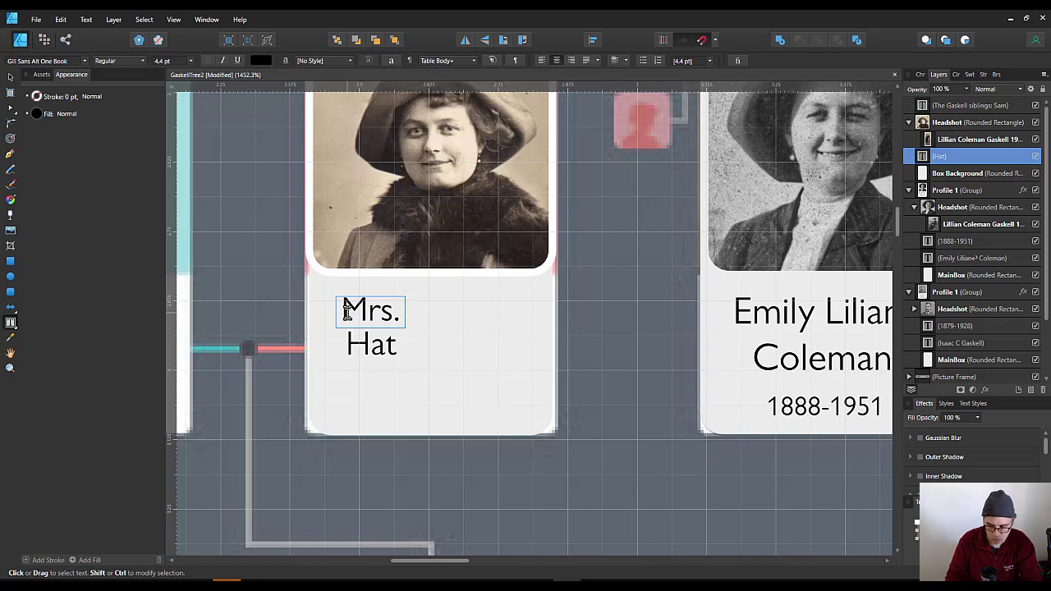
pyautogui.write('Lady')
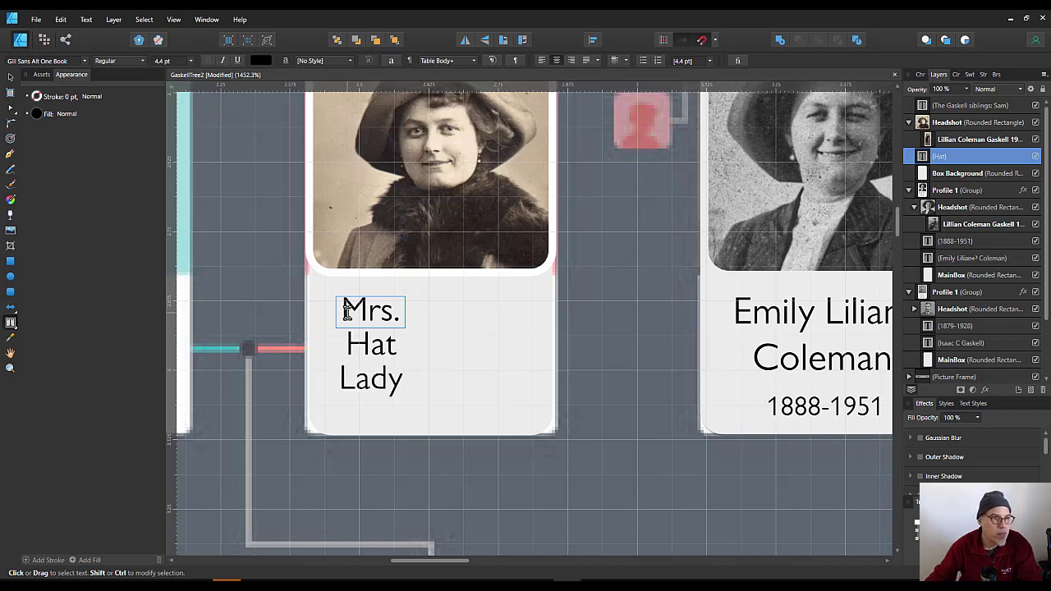
pyautogui.press('Escape')
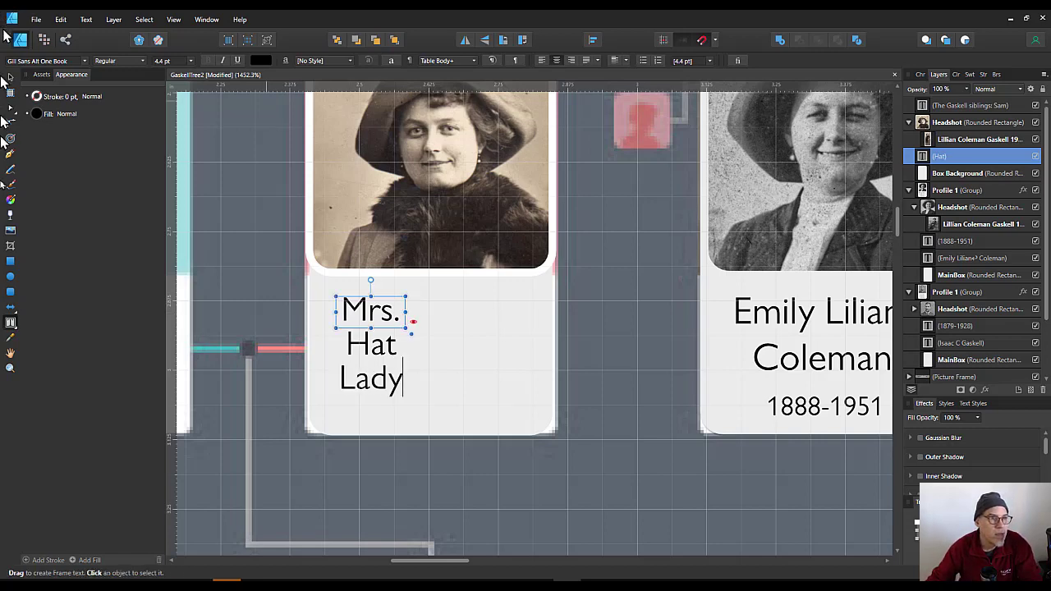
# Widen and heighten the label frame, then break the text so 'Lady' sits on line two
pyautogui.click(10, 76)
pyautogui.moveTo(405, 313); pyautogui.dragTo(534, 313)
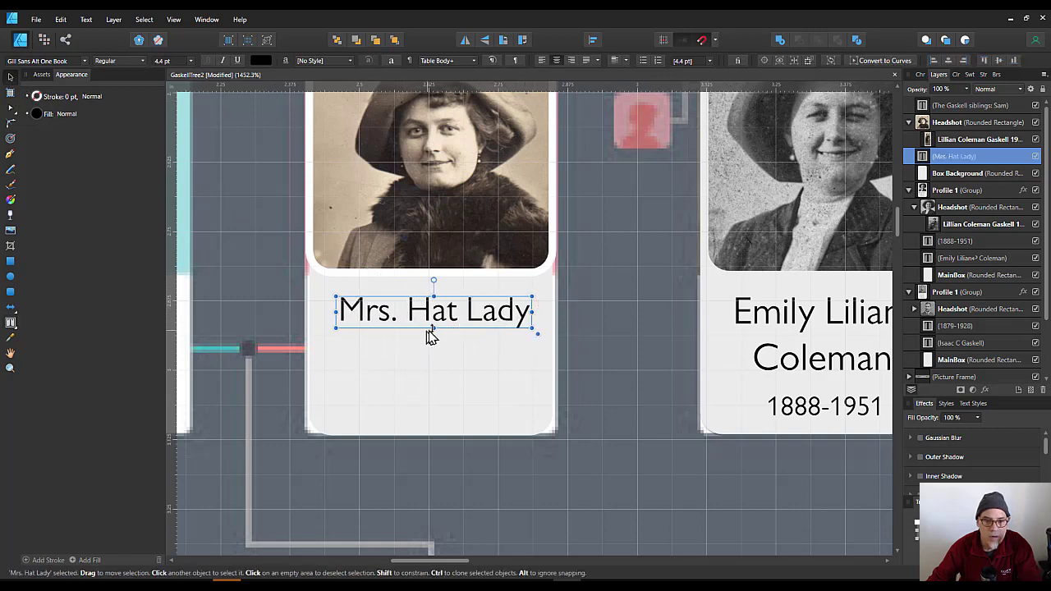
pyautogui.moveTo(433, 329); pyautogui.dragTo(466, 339)
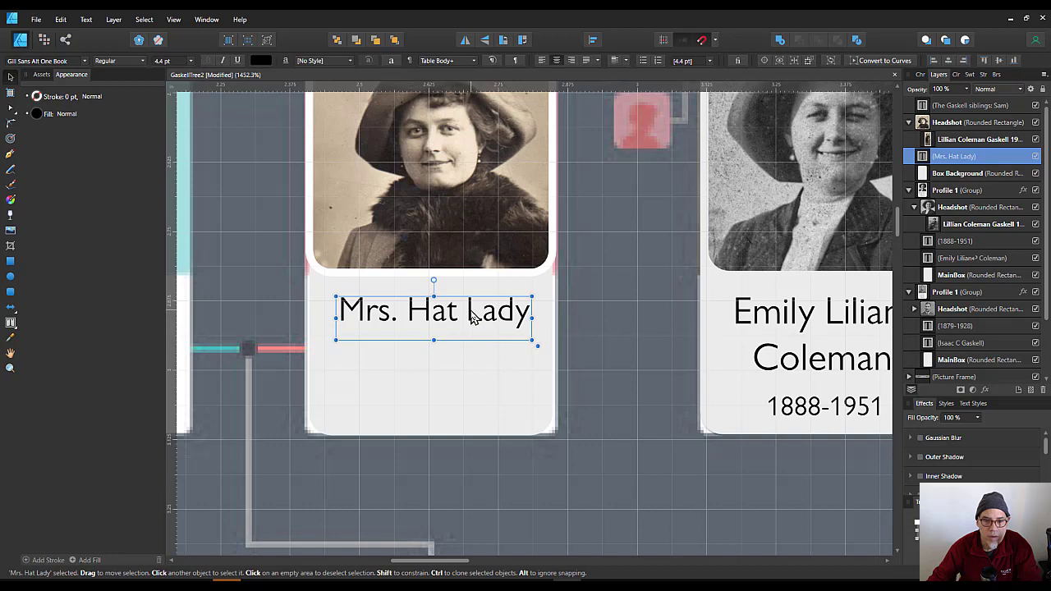
pyautogui.doubleClick(473, 318)
pyautogui.tripleClick(476, 309)
pyautogui.click(472, 308)
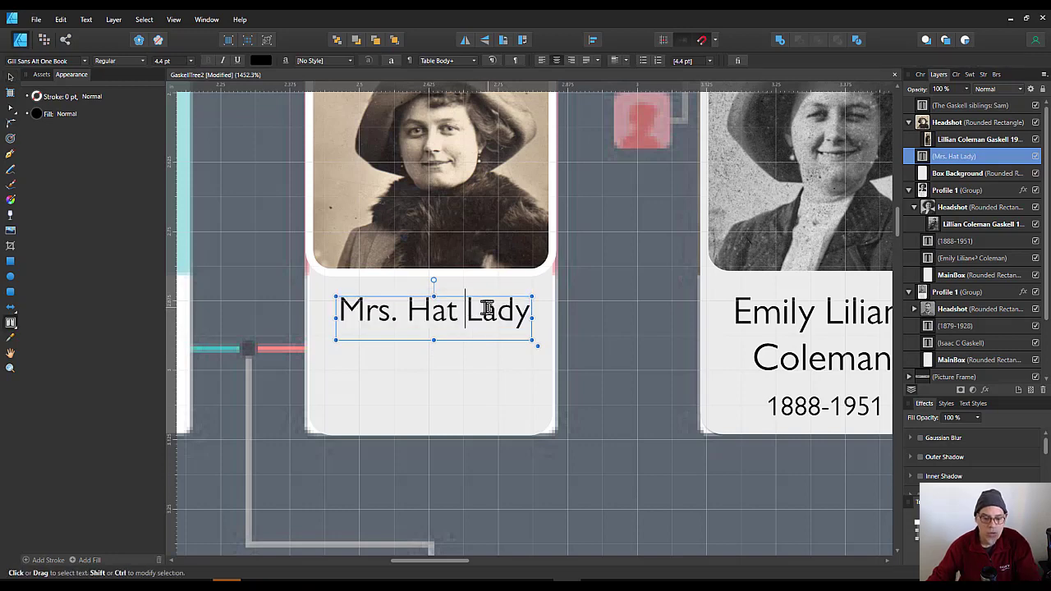
pyautogui.press('Return')
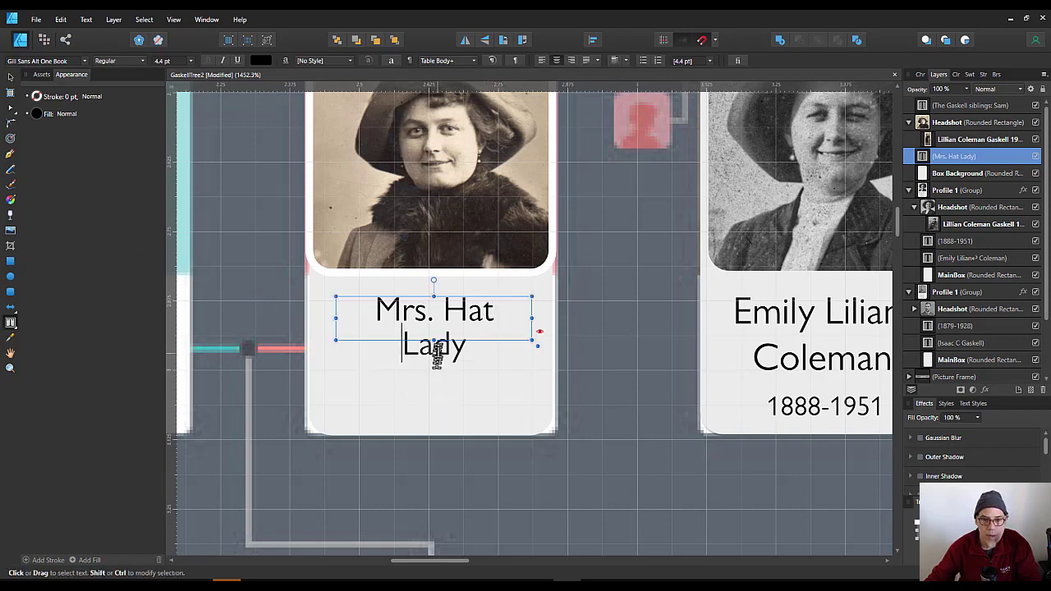
# Enlarge the label frame and nudge it to centre on the card
pyautogui.moveTo(433, 340)
pyautogui.mouseDown()
pyautogui.moveTo(433, 389)
pyautogui.moveTo(438, 356)
pyautogui.mouseUp()
pyautogui.click(10, 77)
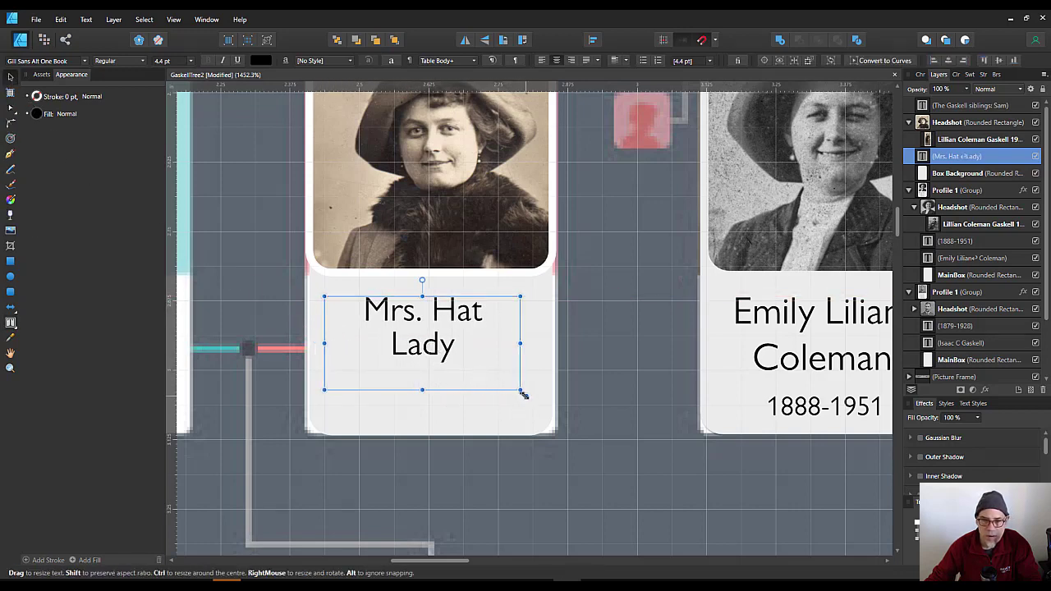
pyautogui.moveTo(521, 392); pyautogui.dragTo(535, 399)
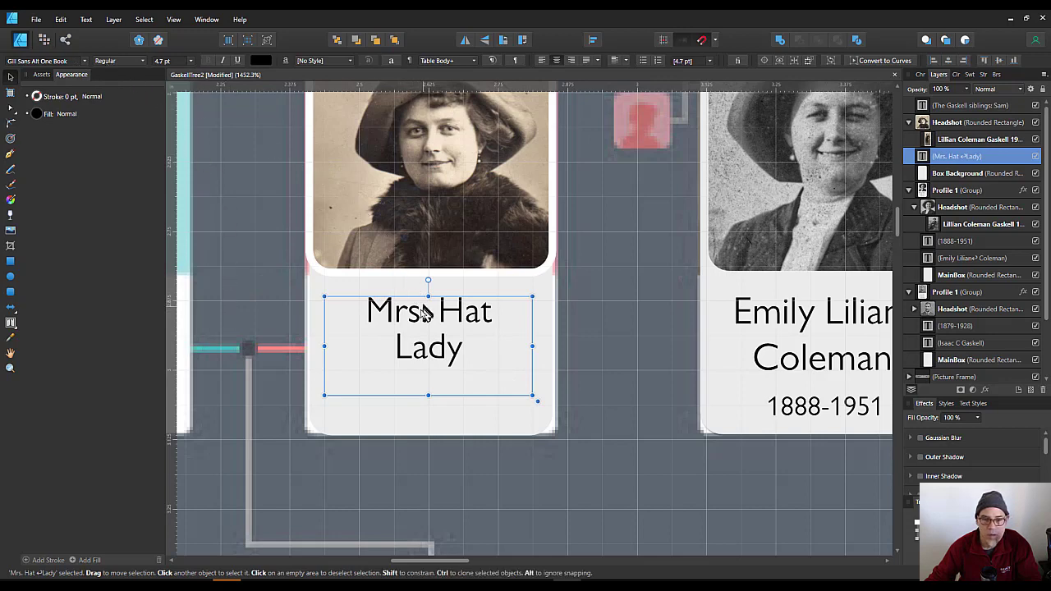
pyautogui.moveTo(420, 318); pyautogui.dragTo(422, 318)
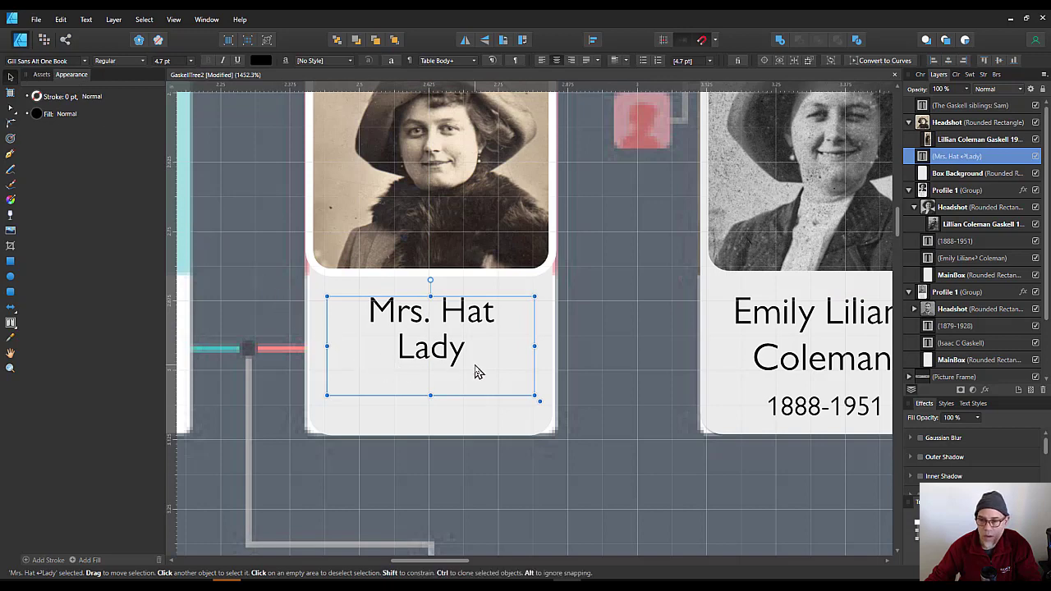
# Copy the 1888-1951 dates text onto the Mrs. Hat Lady card and into its layer group
pyautogui.click(821, 419)
pyautogui.click(819, 419)
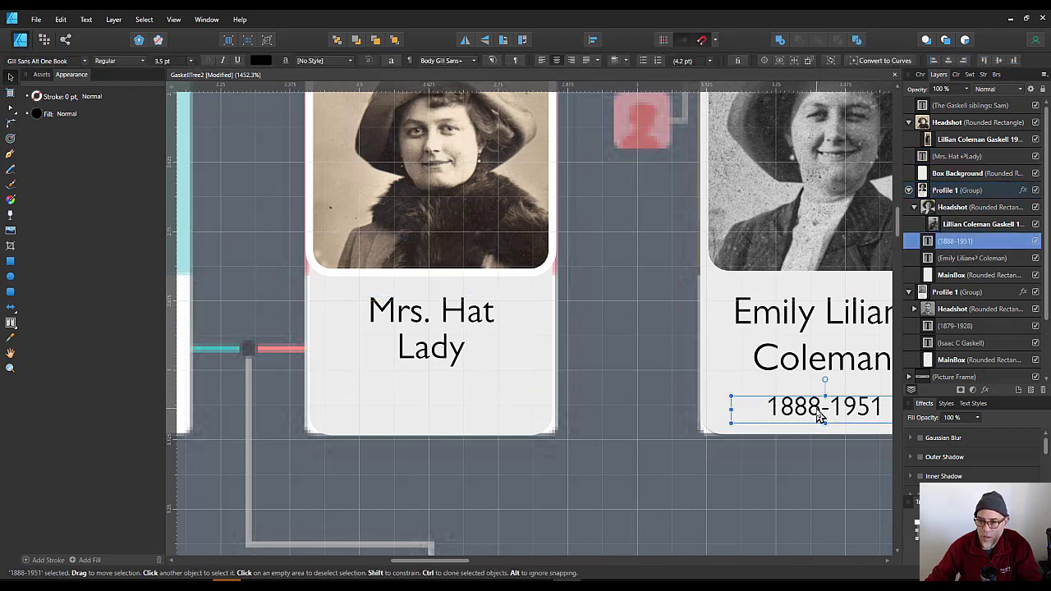
pyautogui.moveTo(816, 415); pyautogui.dragTo(420, 411)
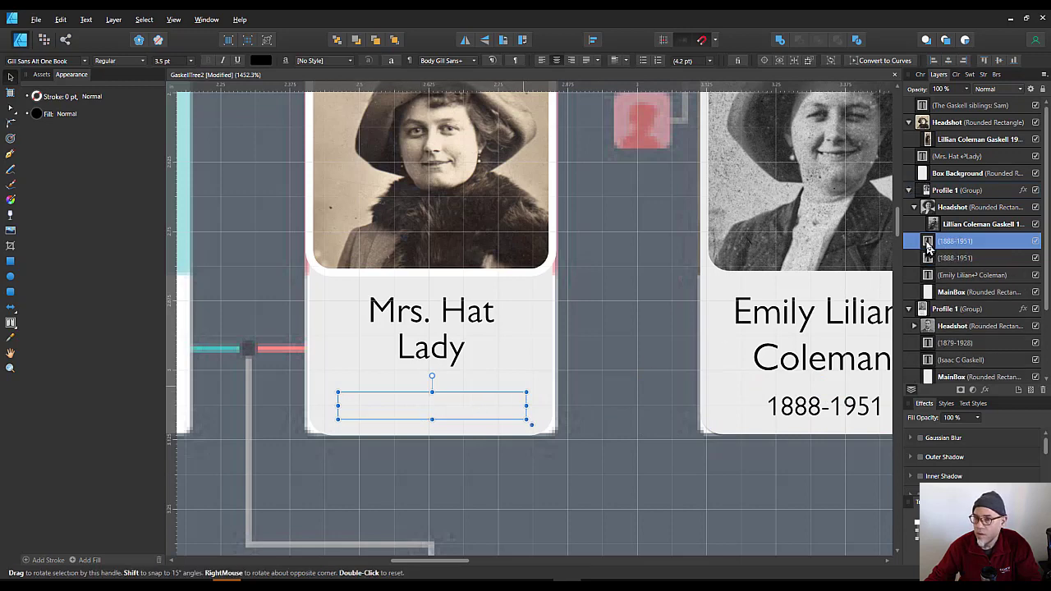
pyautogui.moveTo(928, 246); pyautogui.dragTo(928, 166)
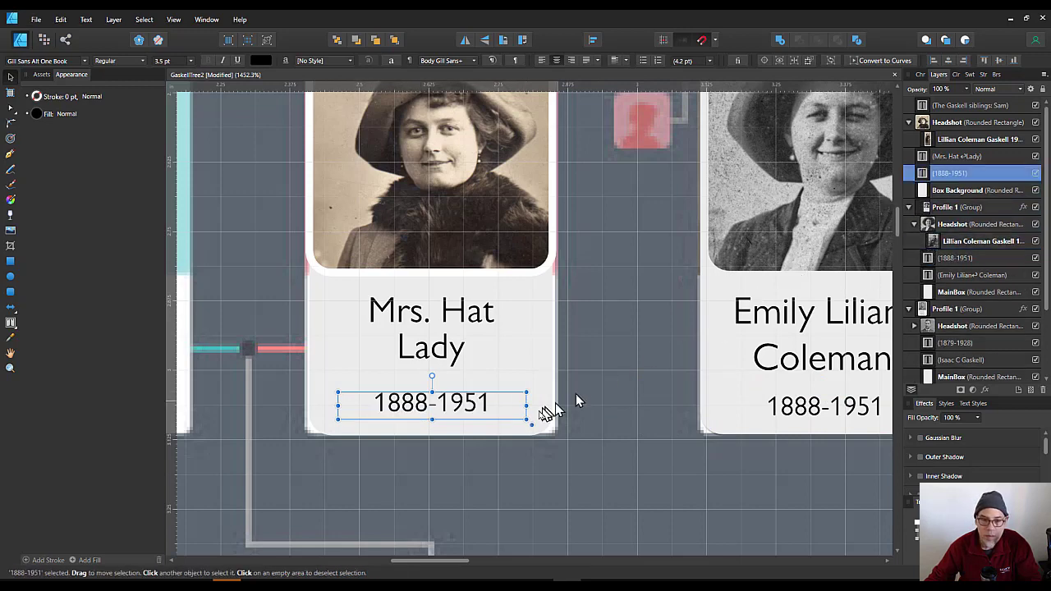
pyautogui.moveTo(488, 410); pyautogui.dragTo(488, 399)
# Nudge the 1888-1951 dates to sit centred beneath the Mrs. Hat Lady name
pyautogui.click(519, 361)
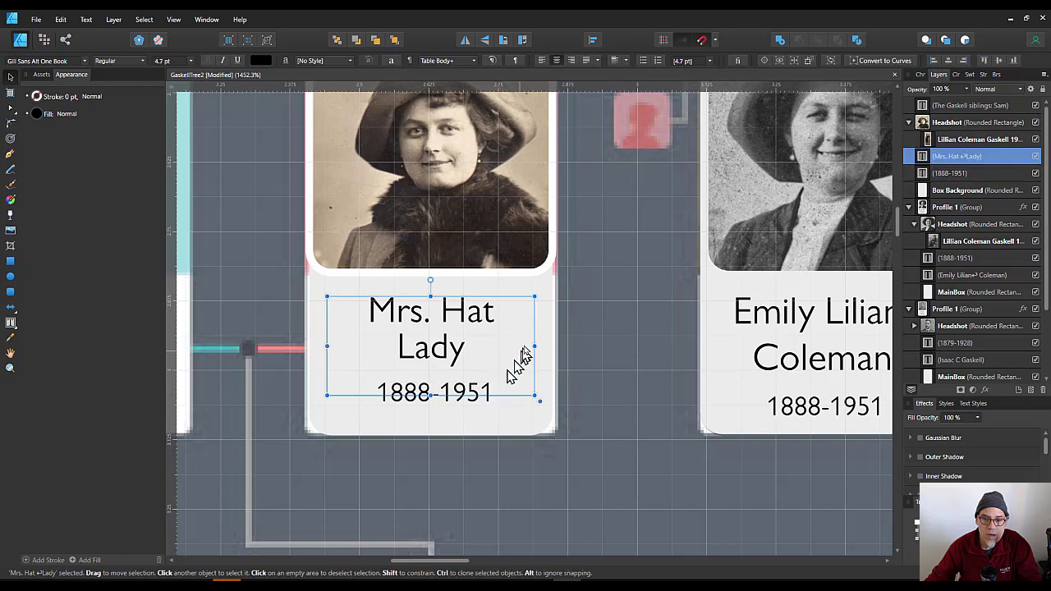
pyautogui.scroll(-3, 522, 360)
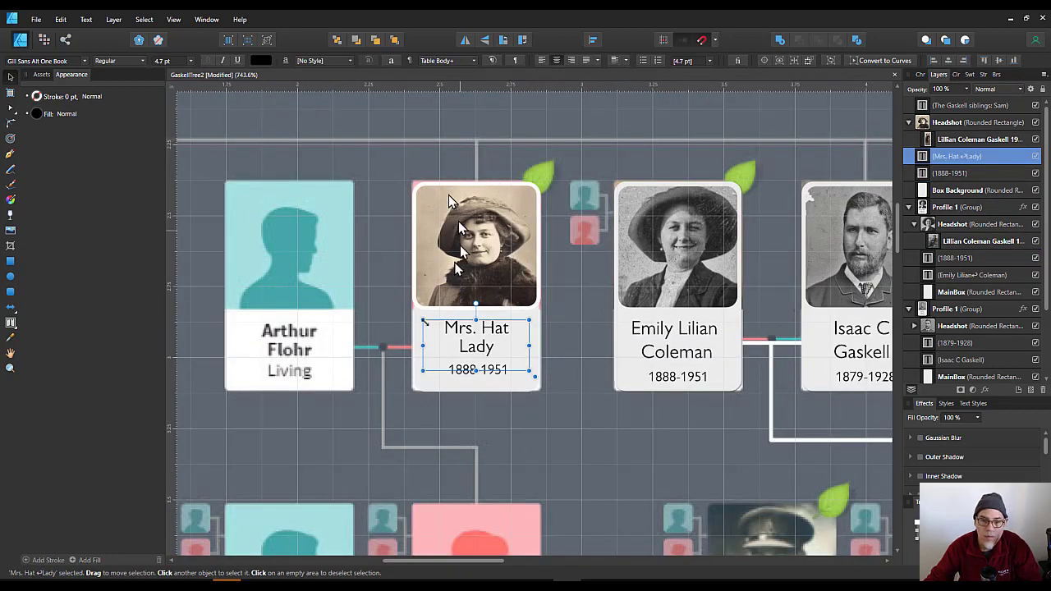
pyautogui.click(493, 379)
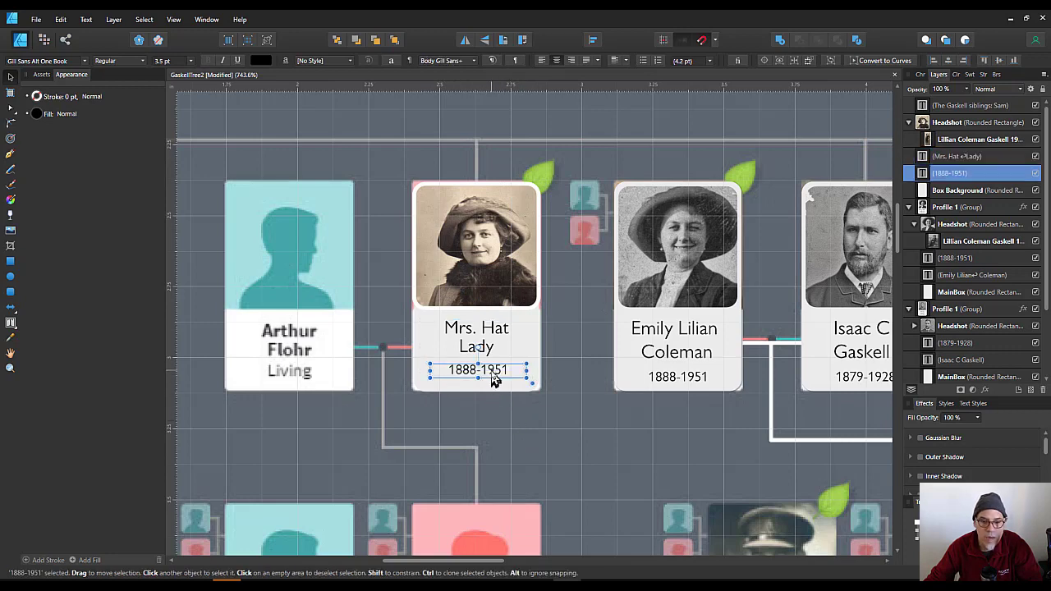
pyautogui.moveTo(494, 379); pyautogui.dragTo(497, 380)
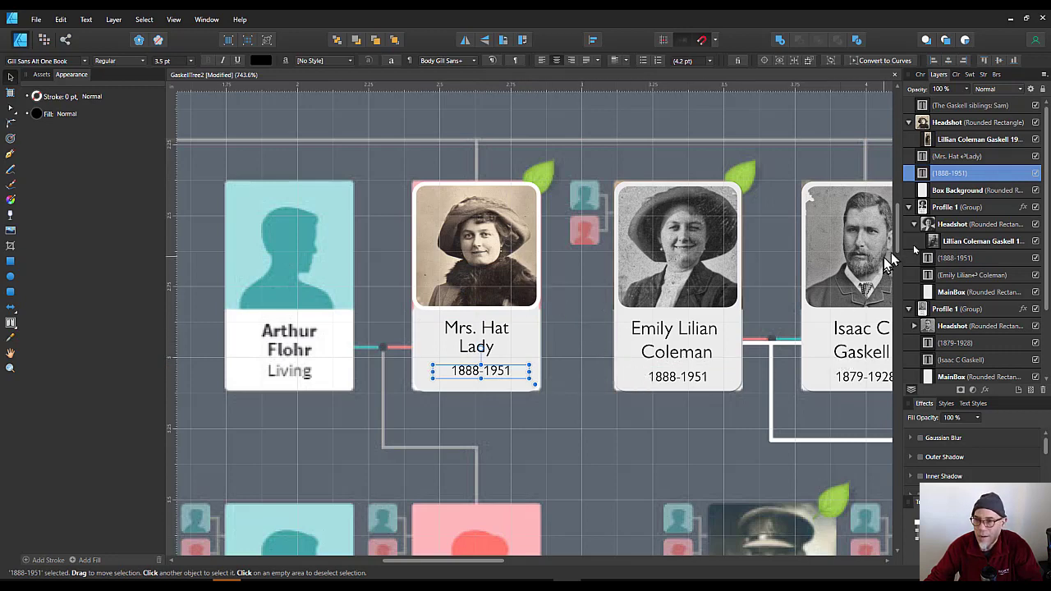
pyautogui.scroll(-5, 1047, 283)
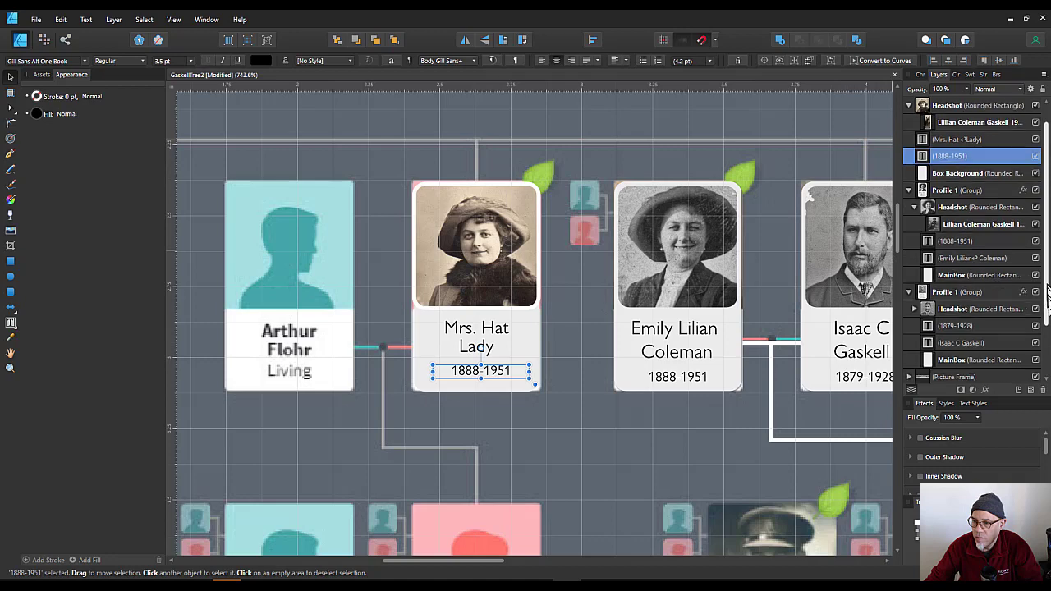
# Hide the tree's background reference image and select the Mrs. Hat Lady card's background box
pyautogui.click(1037, 361)
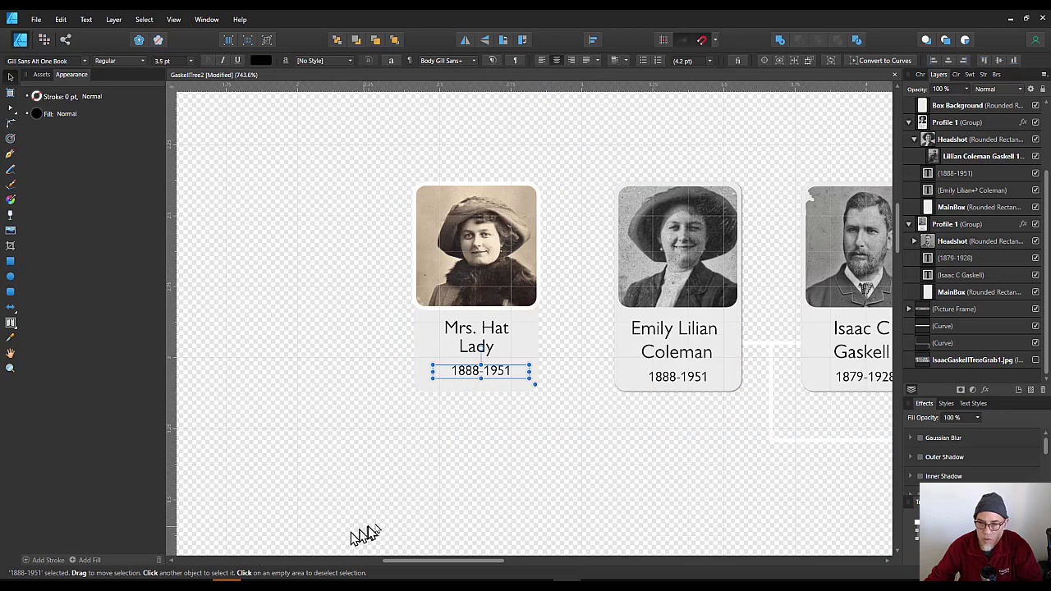
pyautogui.click(535, 345)
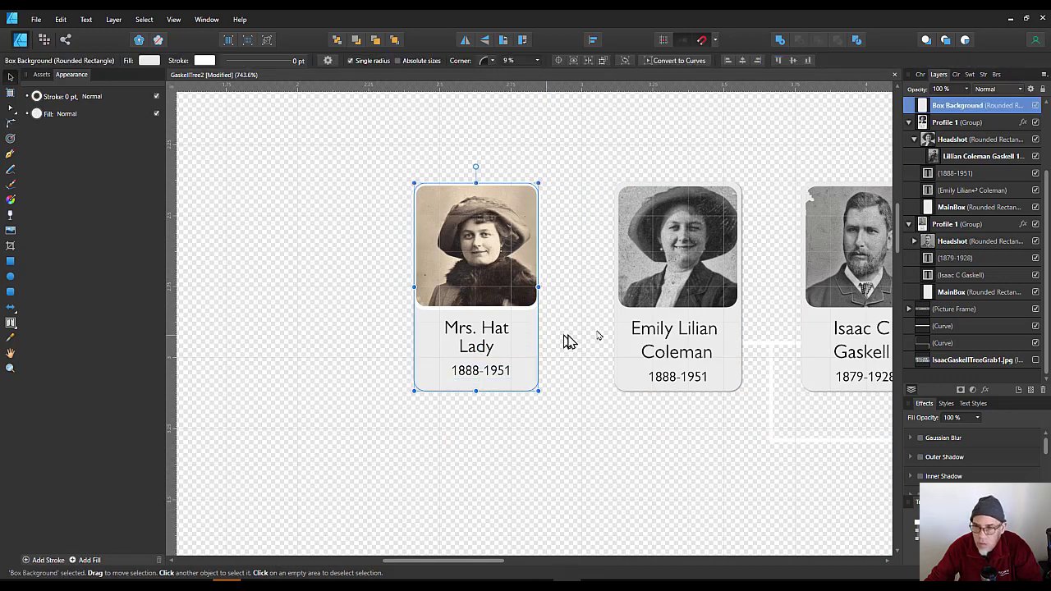
# Add an outer shadow with 7.4 px radius and 4.9 px offset to the card background
pyautogui.click(985, 392)
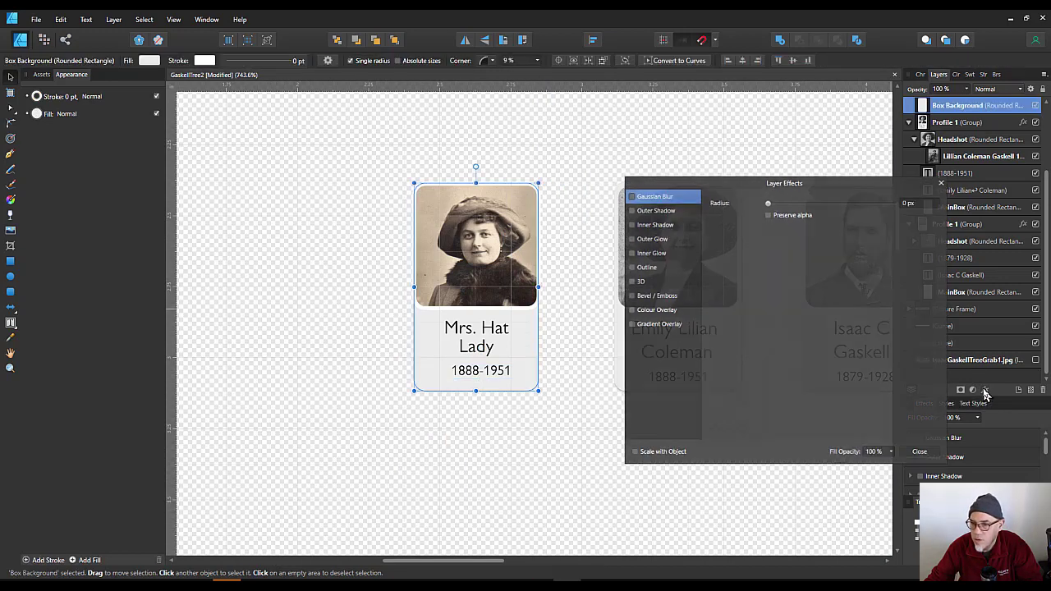
pyautogui.click(655, 210)
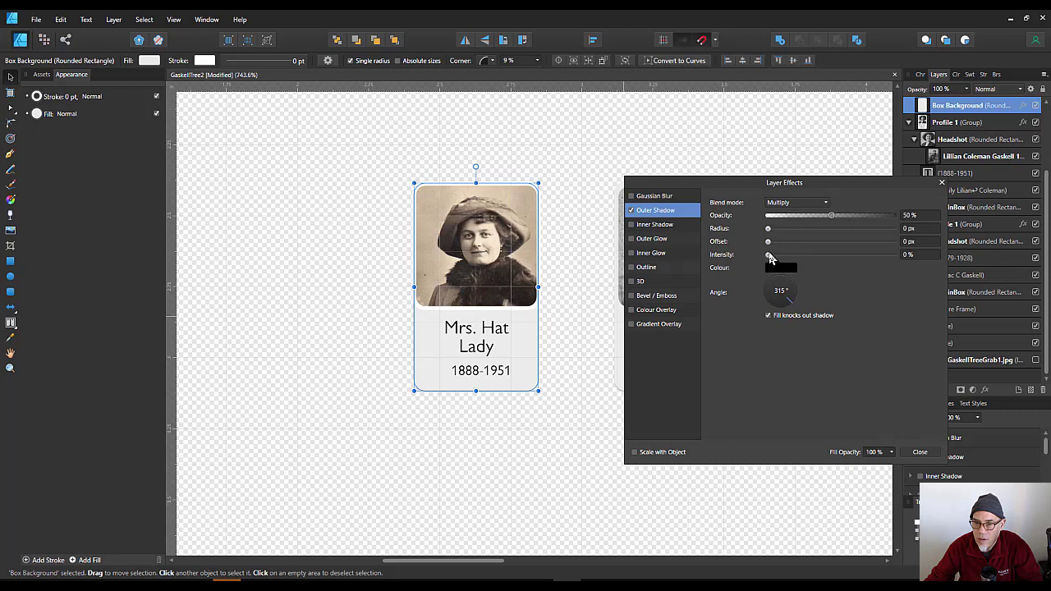
pyautogui.moveTo(769, 229); pyautogui.dragTo(814, 229)
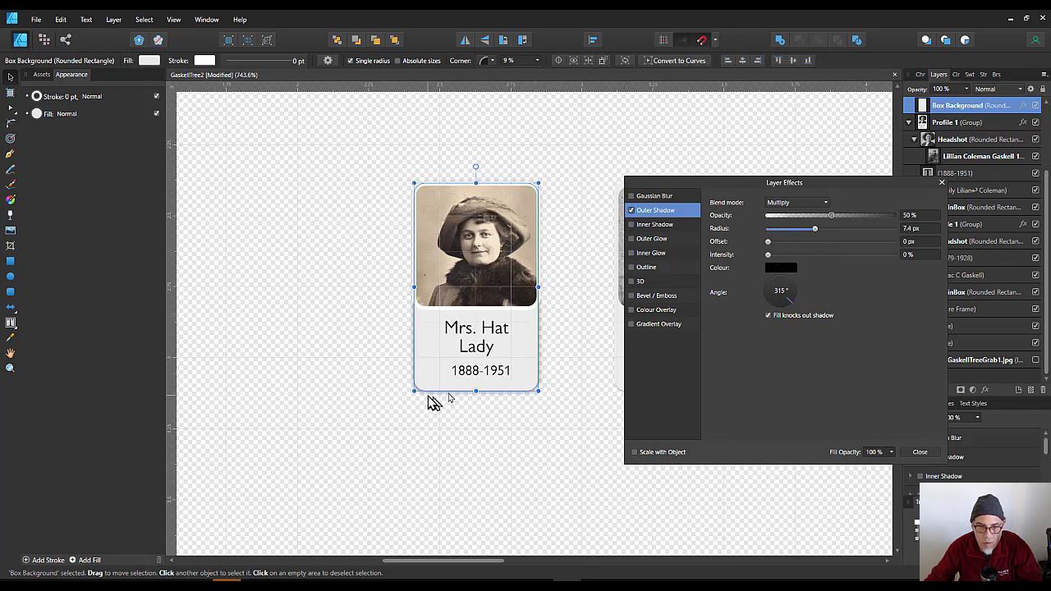
pyautogui.moveTo(769, 246); pyautogui.dragTo(818, 248)
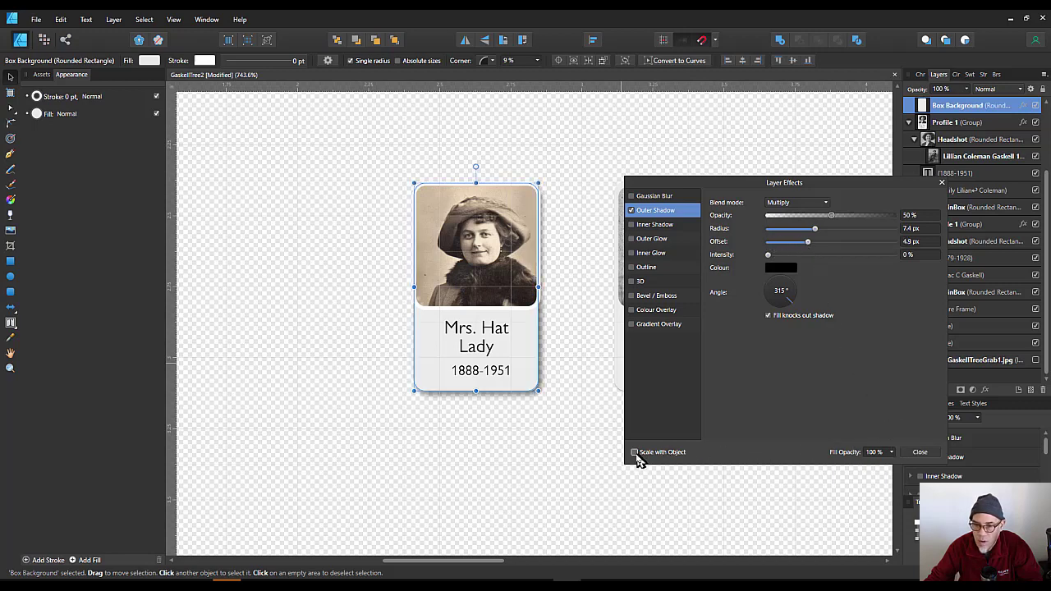
pyautogui.click(920, 453)
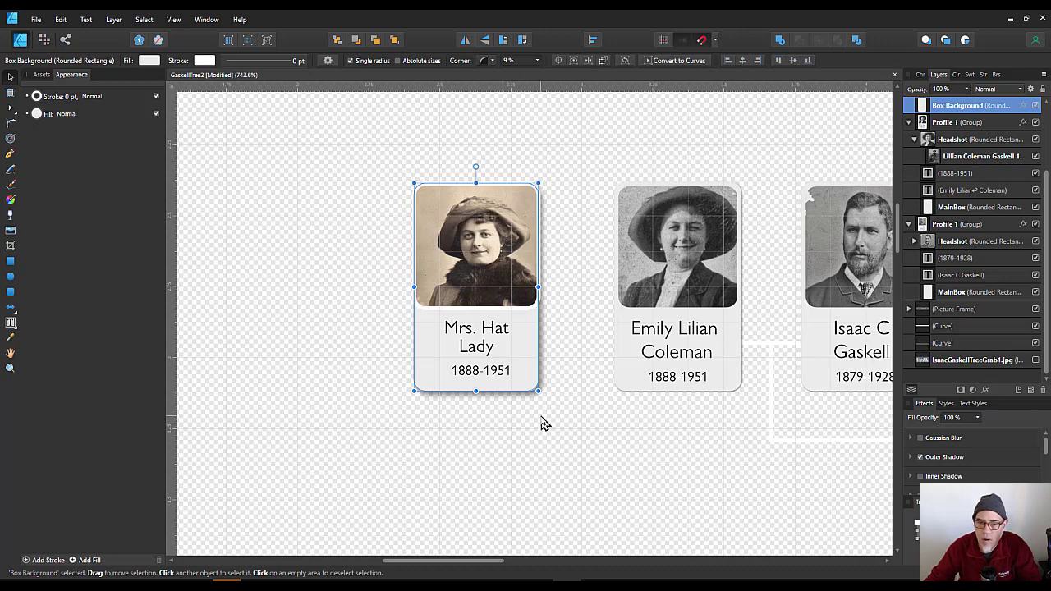
# Narrow the Mrs. Hat Lady headshot slightly by pulling its right edge inward
pyautogui.click(552, 368)
pyautogui.scroll(2, 554, 316)
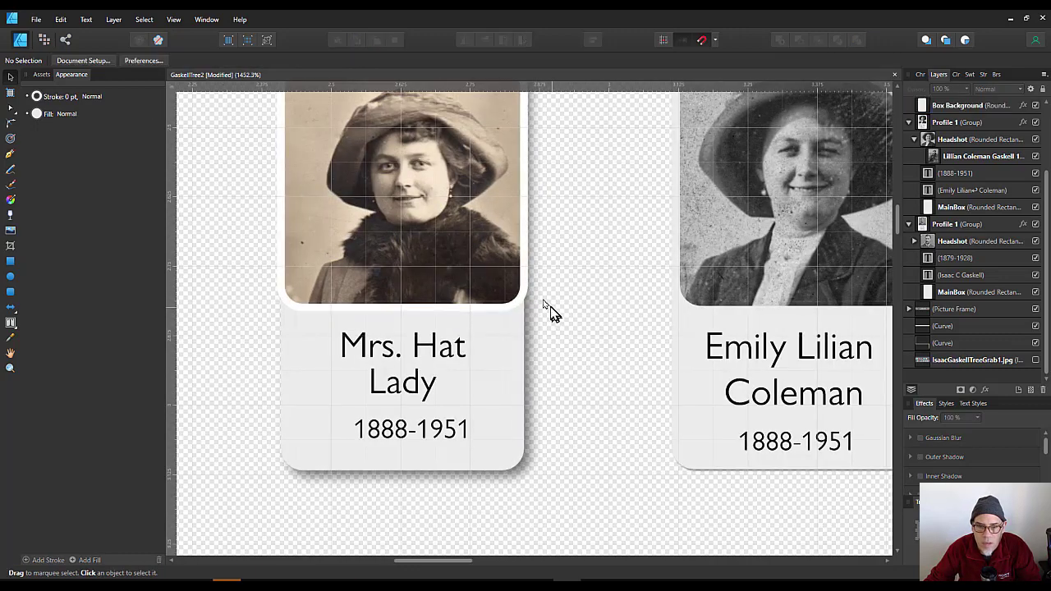
pyautogui.click(522, 294)
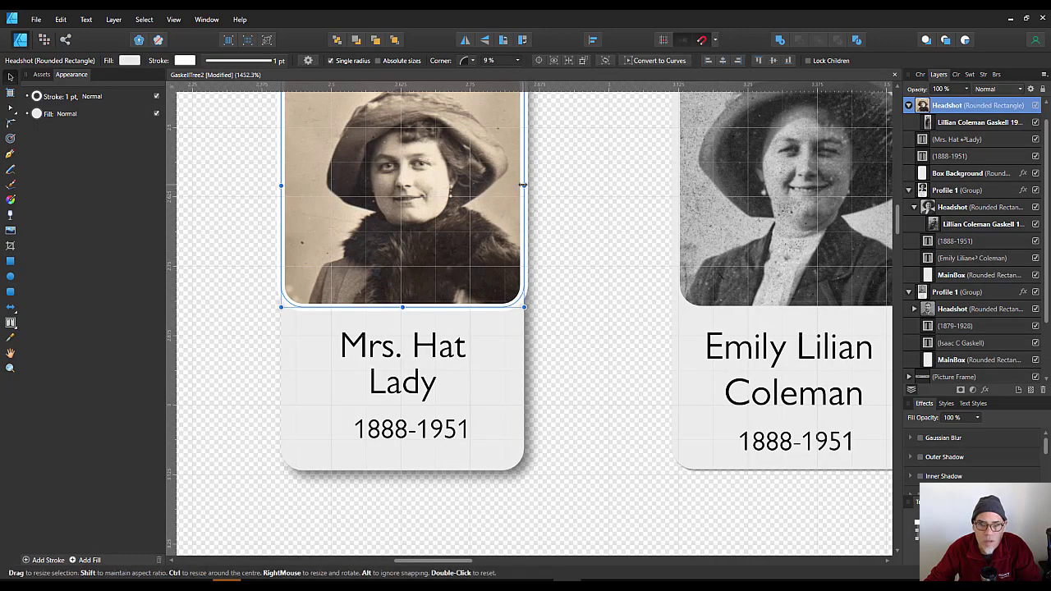
pyautogui.moveTo(521, 185); pyautogui.dragTo(517, 186)
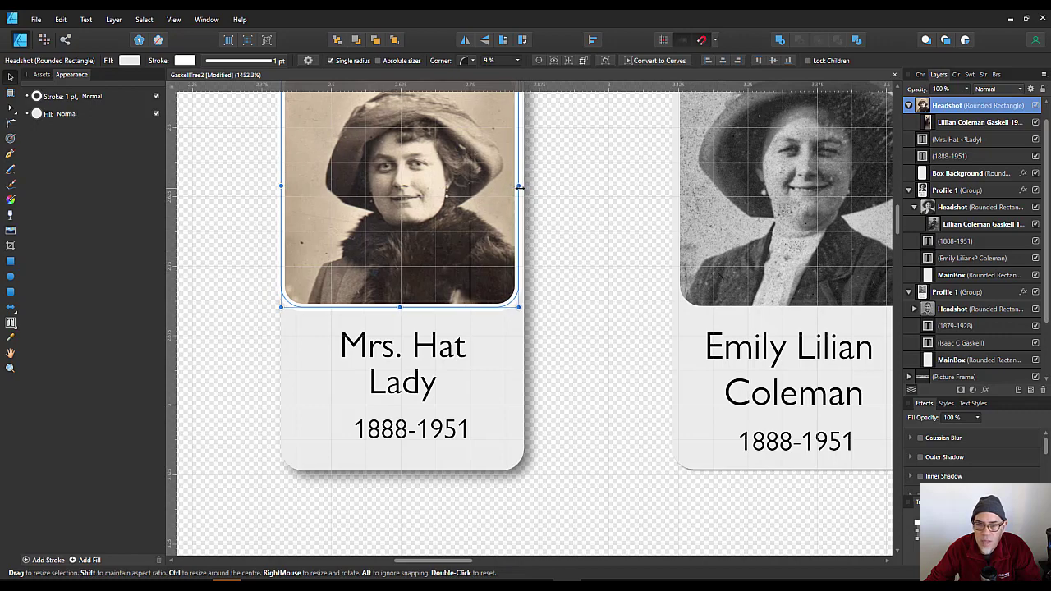
# Pan the view to centre the cards, then switch to the Affinity Publisher book layout
pyautogui.scroll(-3, 553, 204)
pyautogui.press('space')
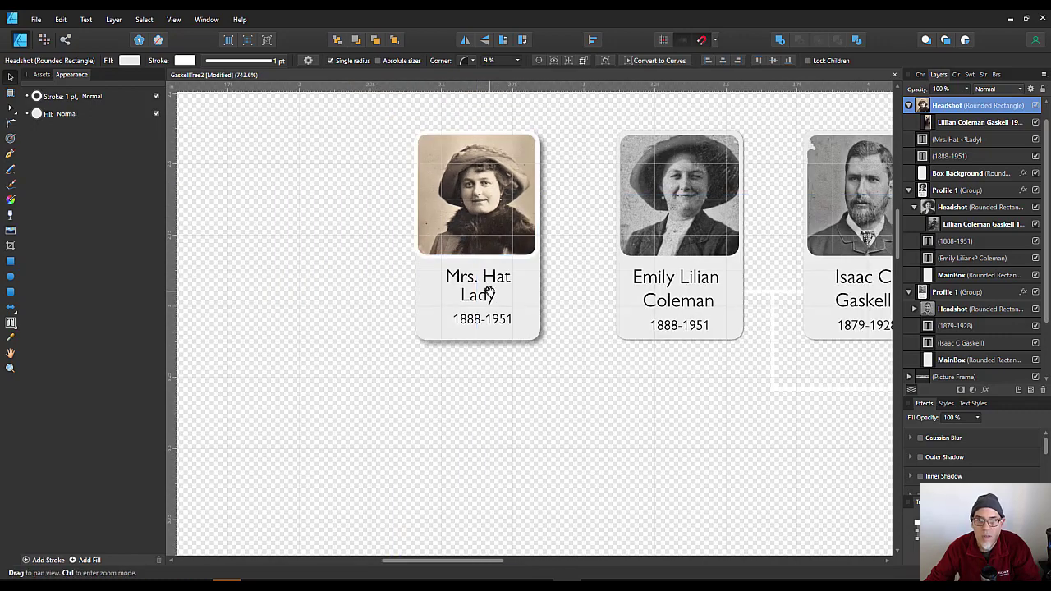
pyautogui.moveTo(489, 291); pyautogui.dragTo(504, 348)
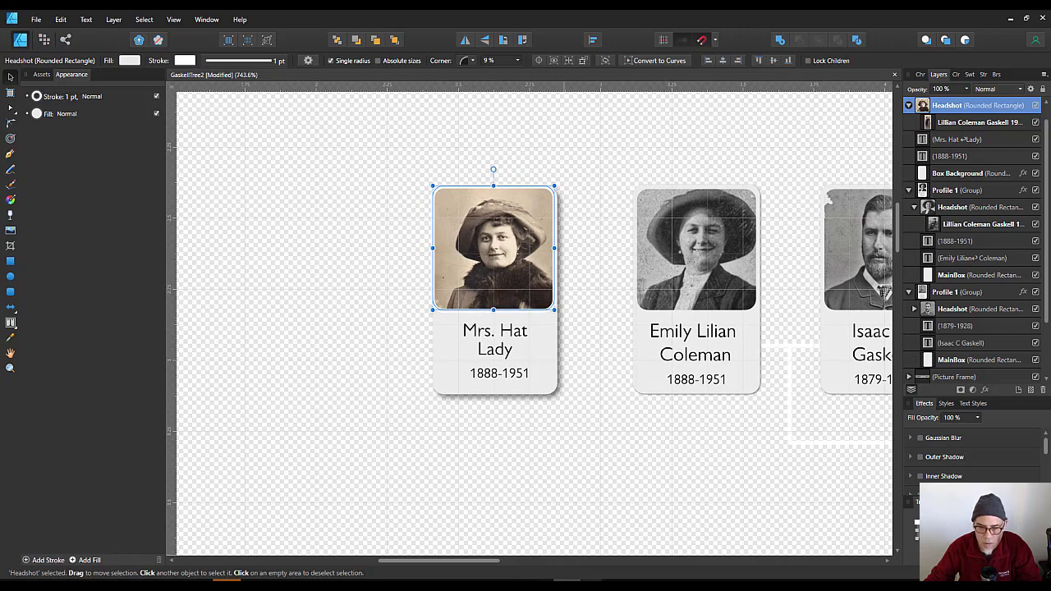
pyautogui.hotkey('alt', 'Tab')
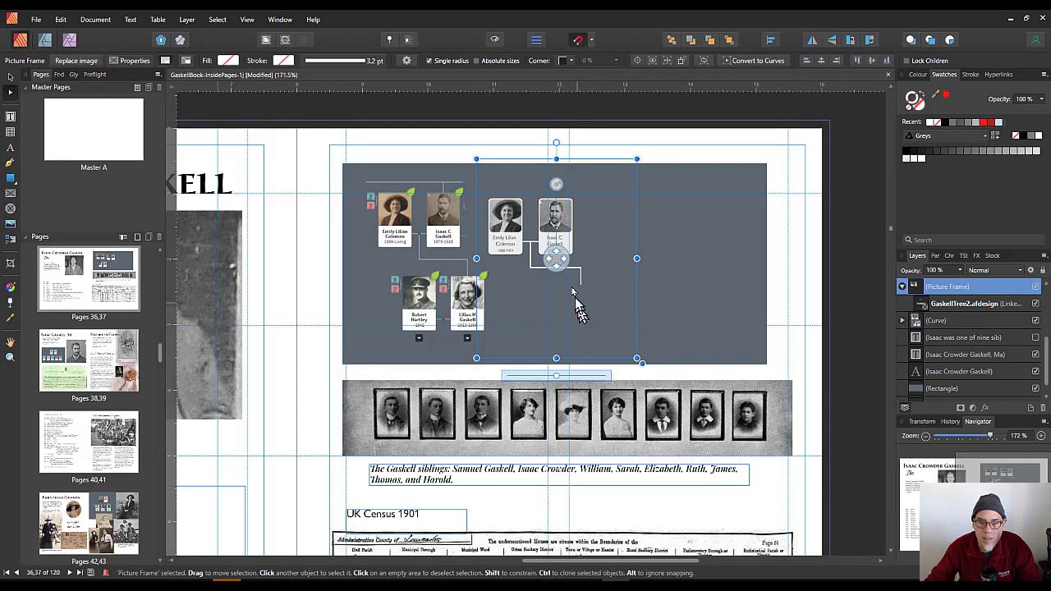
# Move the tree picture frame right and widen it leftward, then save the tree in Designer
pyautogui.moveTo(573, 242); pyautogui.dragTo(609, 244)
pyautogui.moveTo(511, 258); pyautogui.dragTo(462, 258)
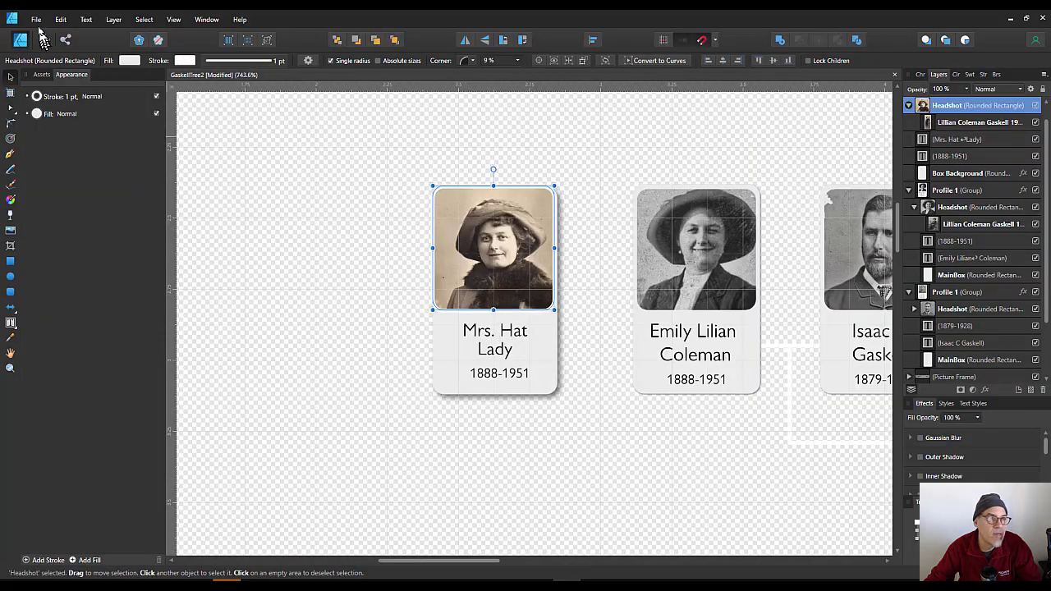
pyautogui.click(36, 19)
pyautogui.click(29, 108)
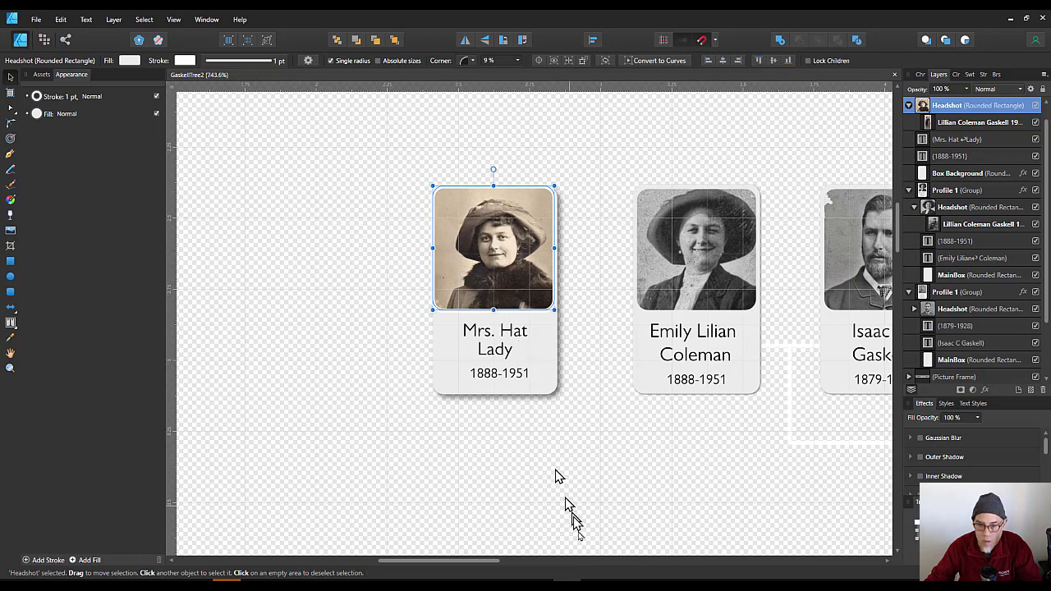
pyautogui.hotkey('alt', 'Tab')
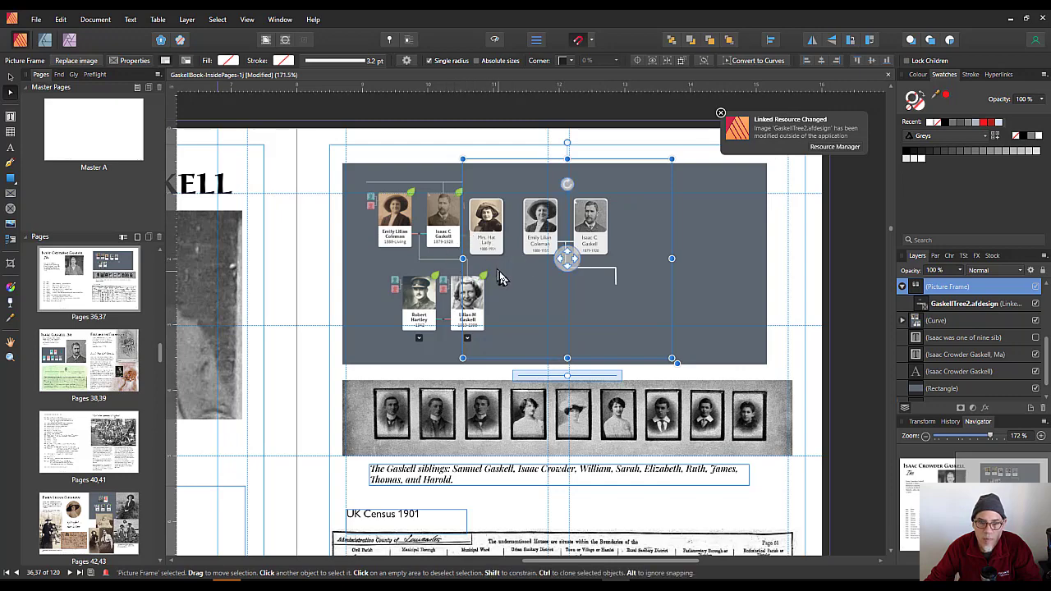
# Zoom in and move the linked tree image right to reveal the whole Mrs. Hat Lady card
pyautogui.scroll(2, 501, 277)
pyautogui.scroll(1, 526, 287)
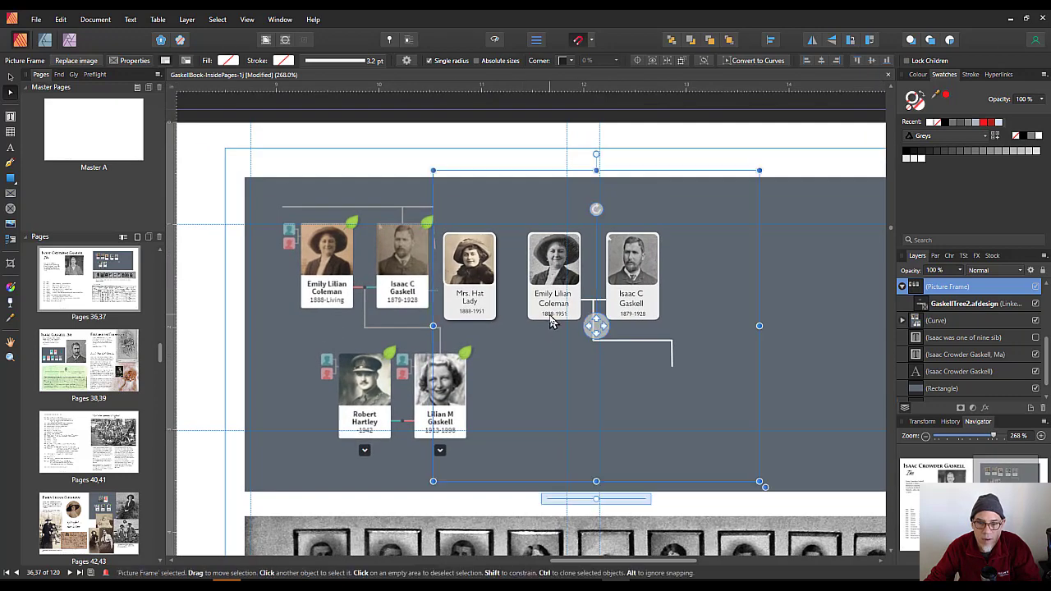
pyautogui.moveTo(552, 308); pyautogui.dragTo(609, 306)
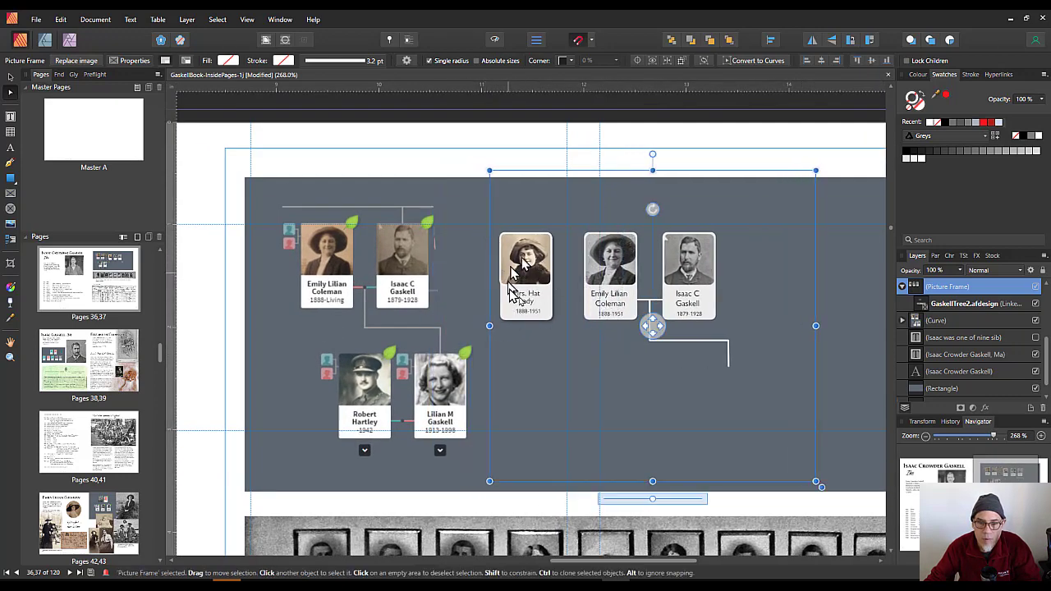
pyautogui.scroll(6, 507, 312)
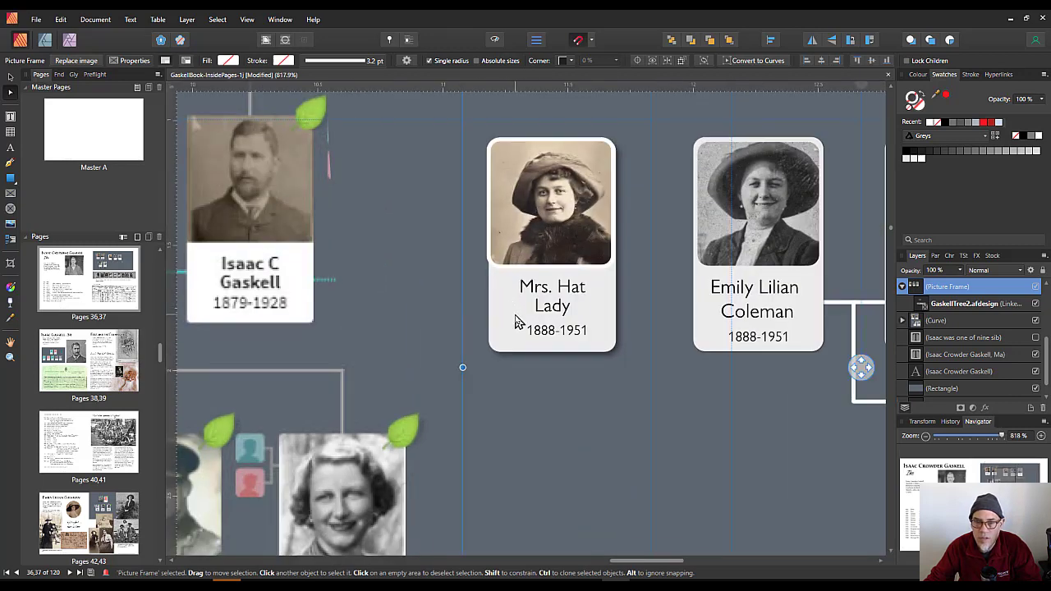
pyautogui.scroll(-3, 625, 271)
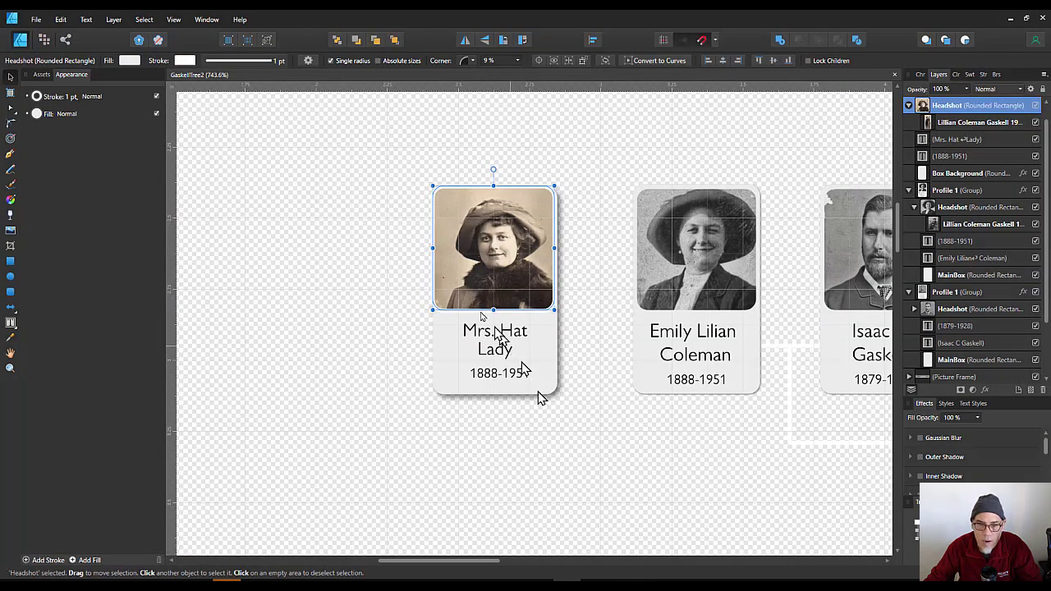
# Resize the Mrs. Hat Lady headshot and widen it slightly to the right
pyautogui.moveTo(433, 305); pyautogui.dragTo(433, 308)
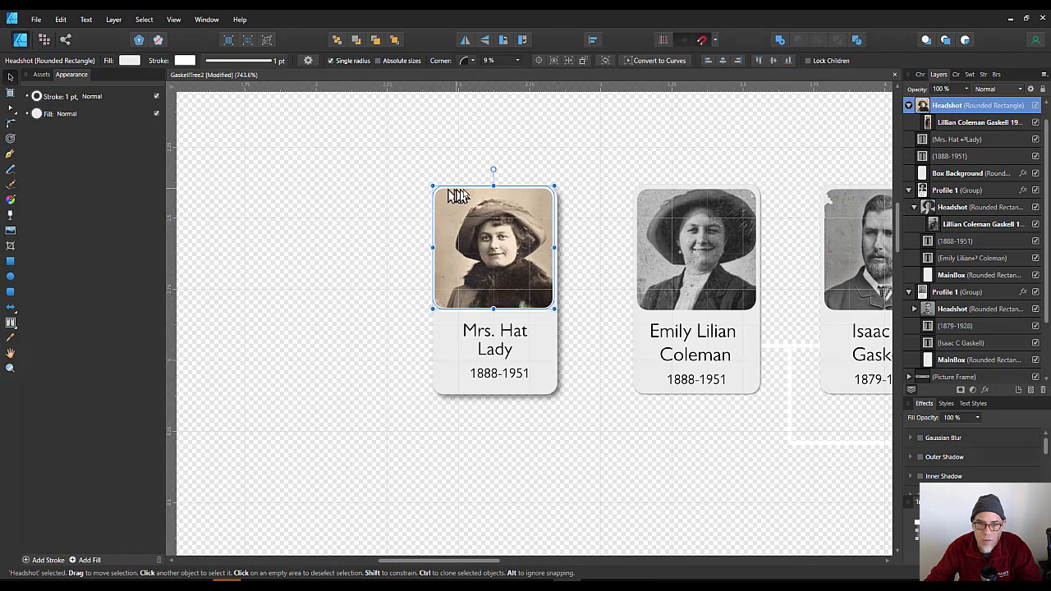
pyautogui.moveTo(490, 196); pyautogui.dragTo(497, 200)
pyautogui.click(579, 265)
pyautogui.click(549, 274)
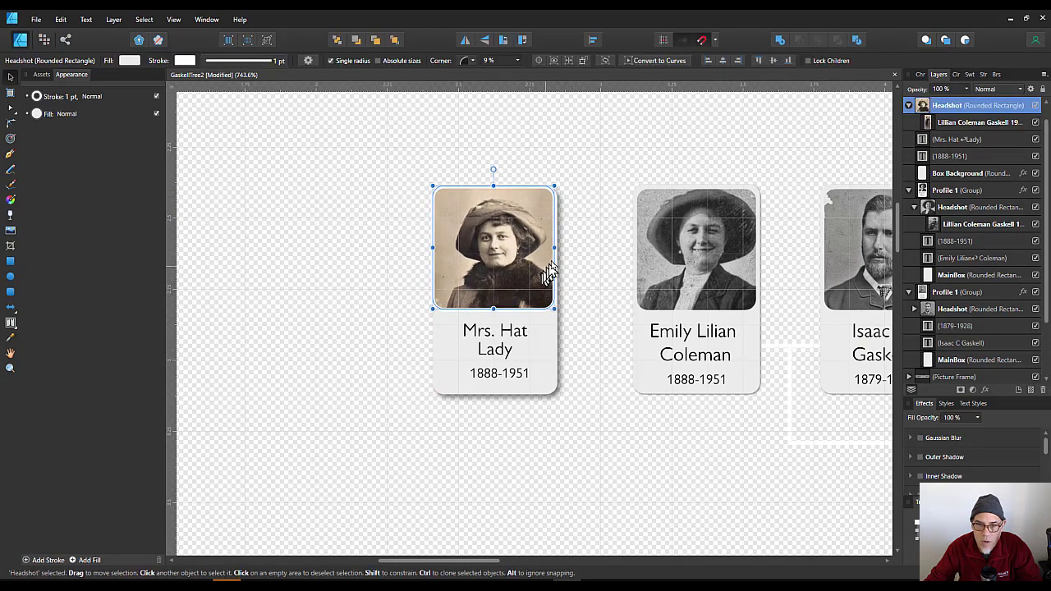
pyautogui.moveTo(554, 247)
pyautogui.mouseDown()
pyautogui.moveTo(543, 236)
pyautogui.moveTo(547, 246)
pyautogui.mouseUp()
# Clear the selection and save the GaskellTree2 document
pyautogui.scroll(3, 562, 260)
pyautogui.click(274, 279)
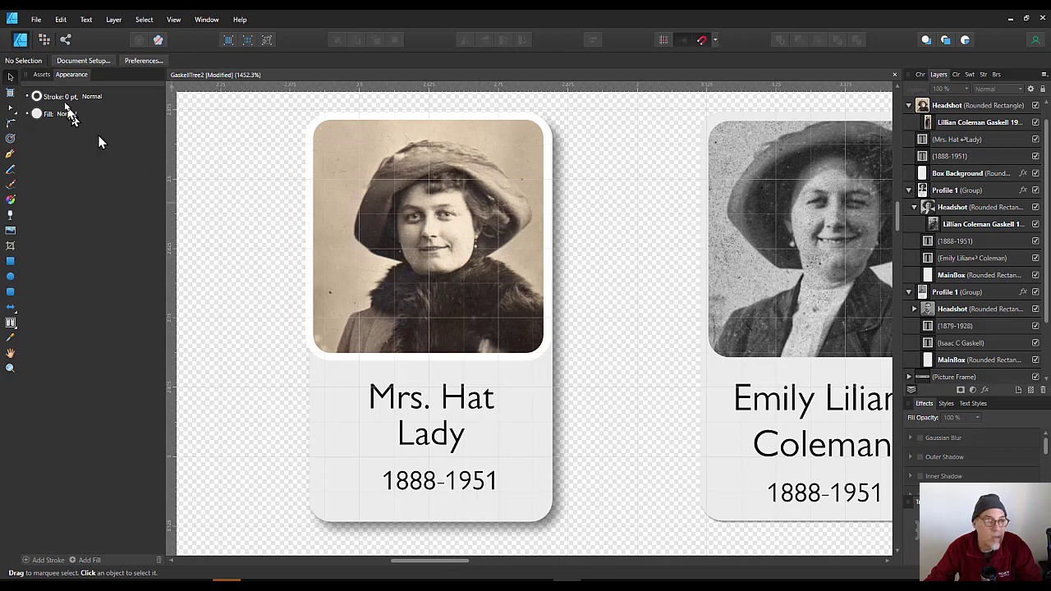
pyautogui.click(36, 19)
pyautogui.click(45, 108)
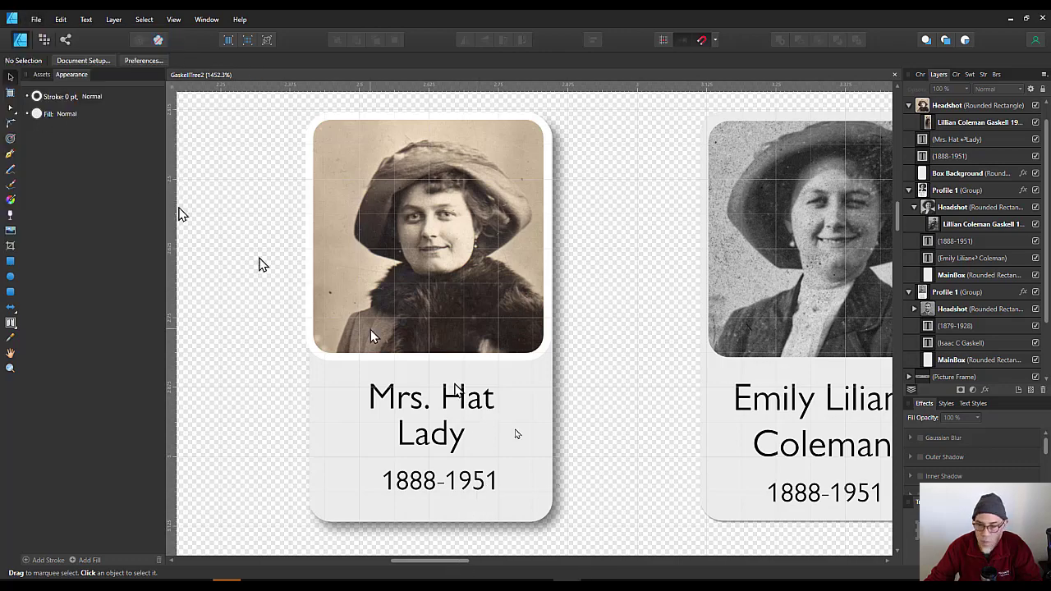
# Back in Designer, pull the Mrs. Hat Lady headshot's left edge slightly inward
pyautogui.hotkey('alt', 'Tab')
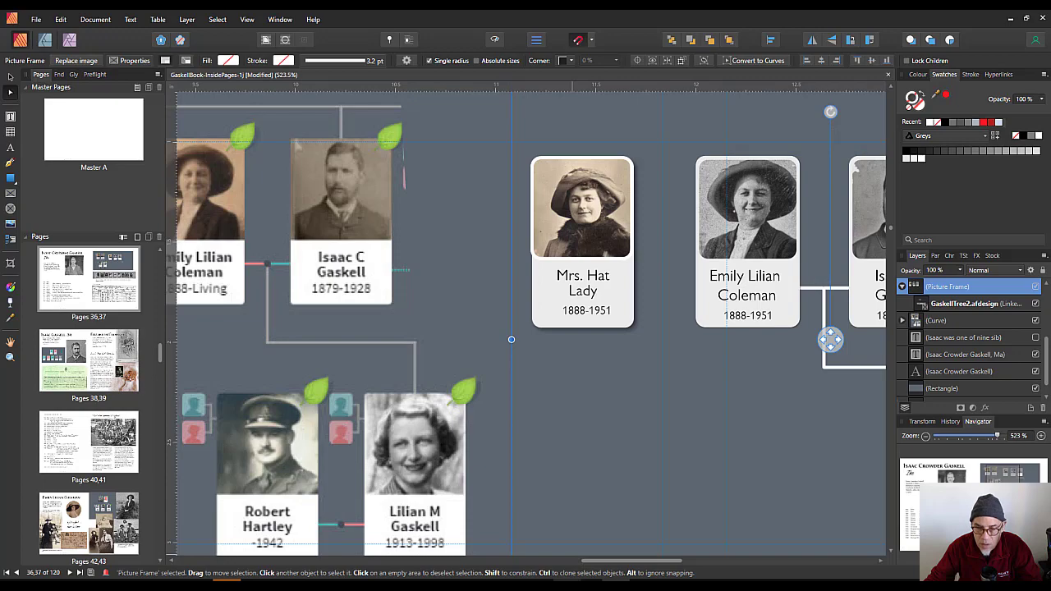
pyautogui.hotkey('alt', 'Tab')
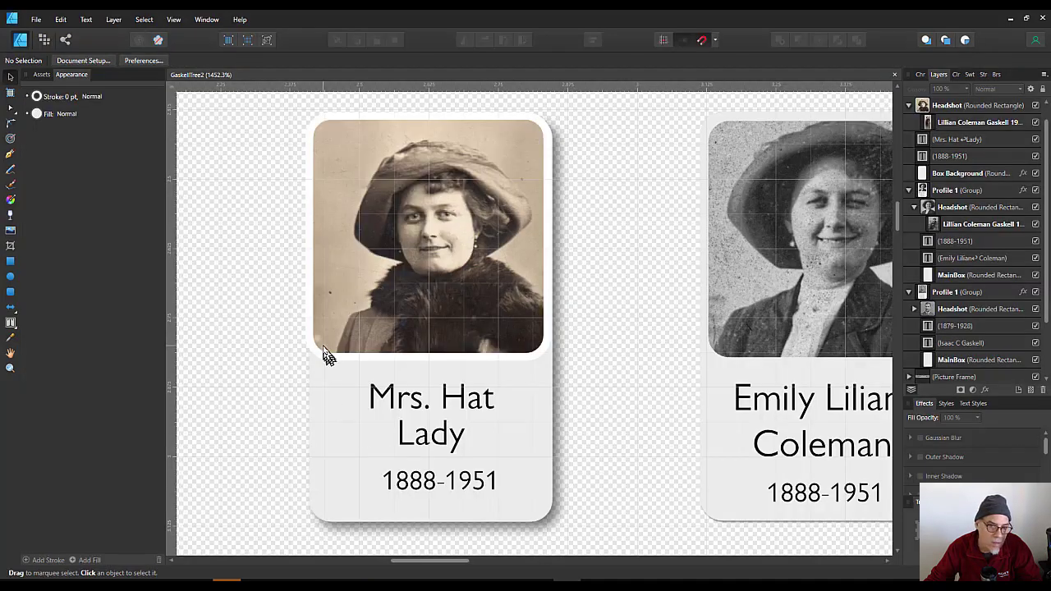
pyautogui.click(305, 325)
pyautogui.scroll(3, 305, 325)
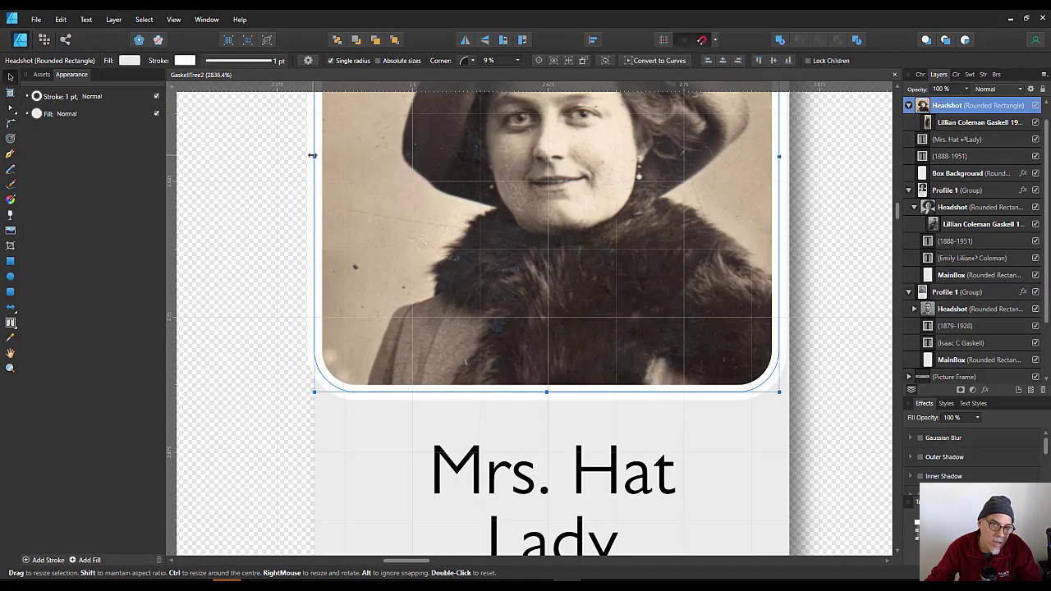
pyautogui.moveTo(313, 157); pyautogui.dragTo(326, 172)
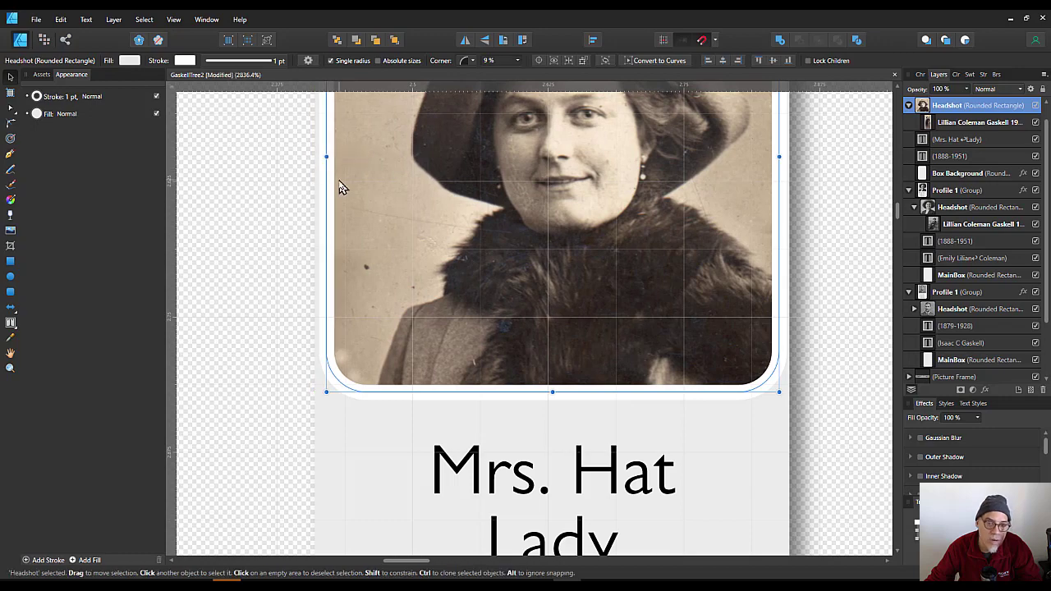
pyautogui.scroll(-3, 455, 231)
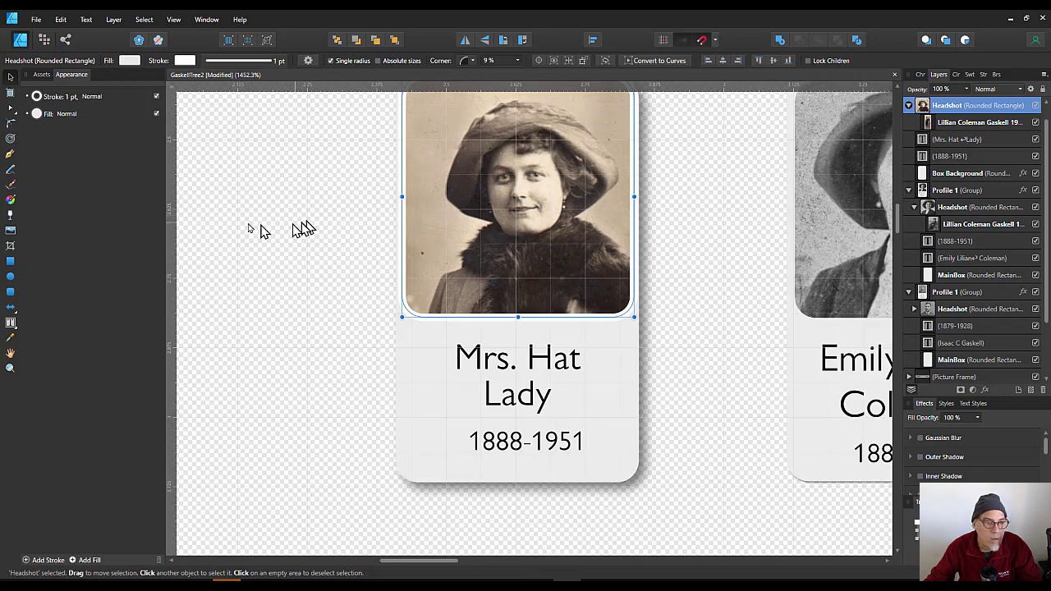
# Save the card file and return to Publisher to check the updated linked image
pyautogui.click(36, 19)
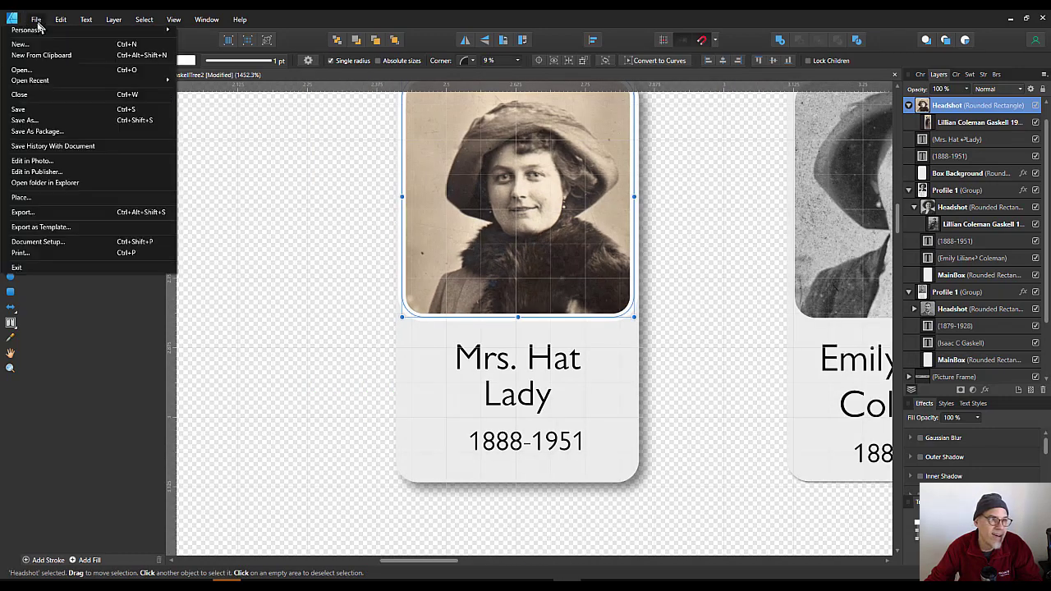
pyautogui.click(41, 122)
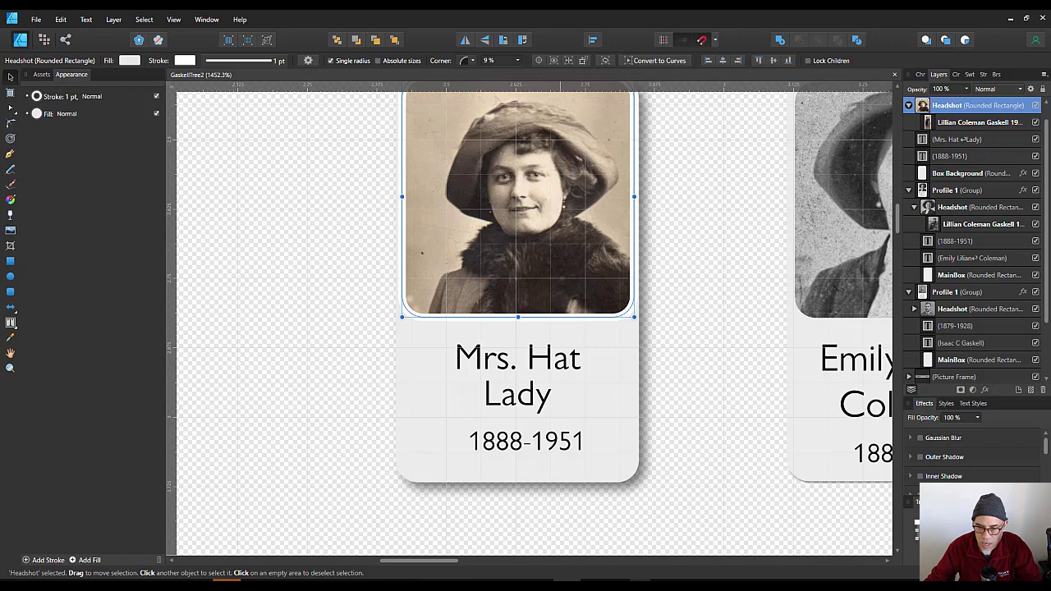
pyautogui.hotkey('alt', 'Tab')
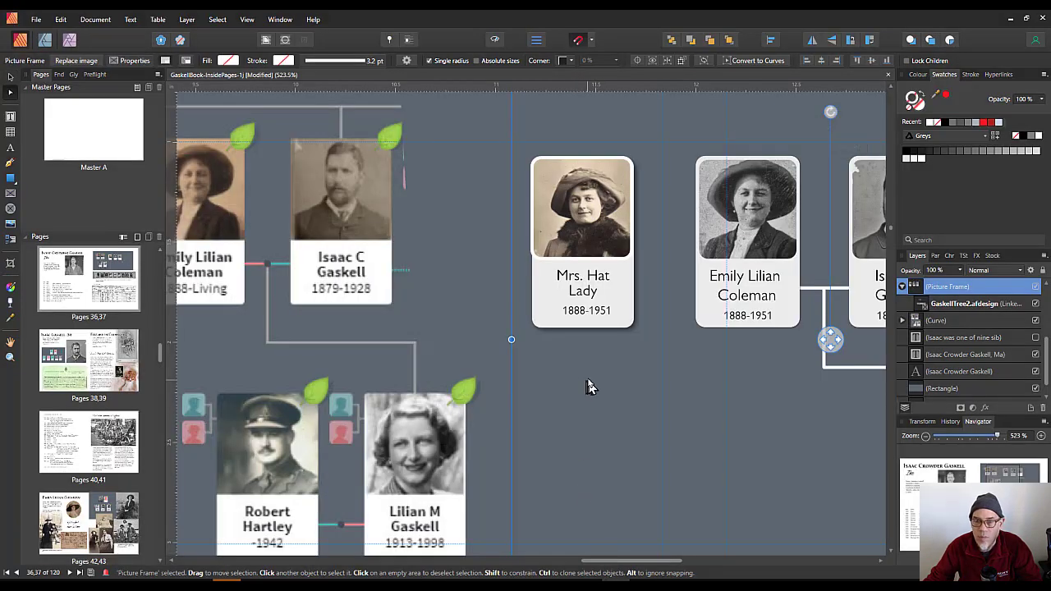
pyautogui.scroll(5, 584, 379)
pyautogui.scroll(-5, 573, 367)
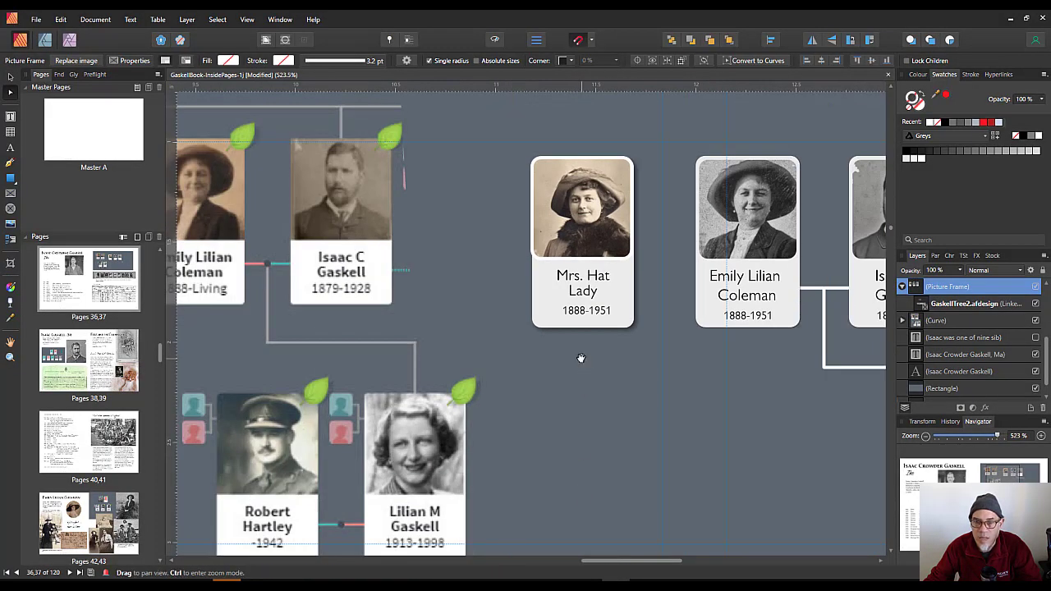
pyautogui.moveTo(580, 356); pyautogui.dragTo(530, 436)
pyautogui.scroll(-1, 634, 439)
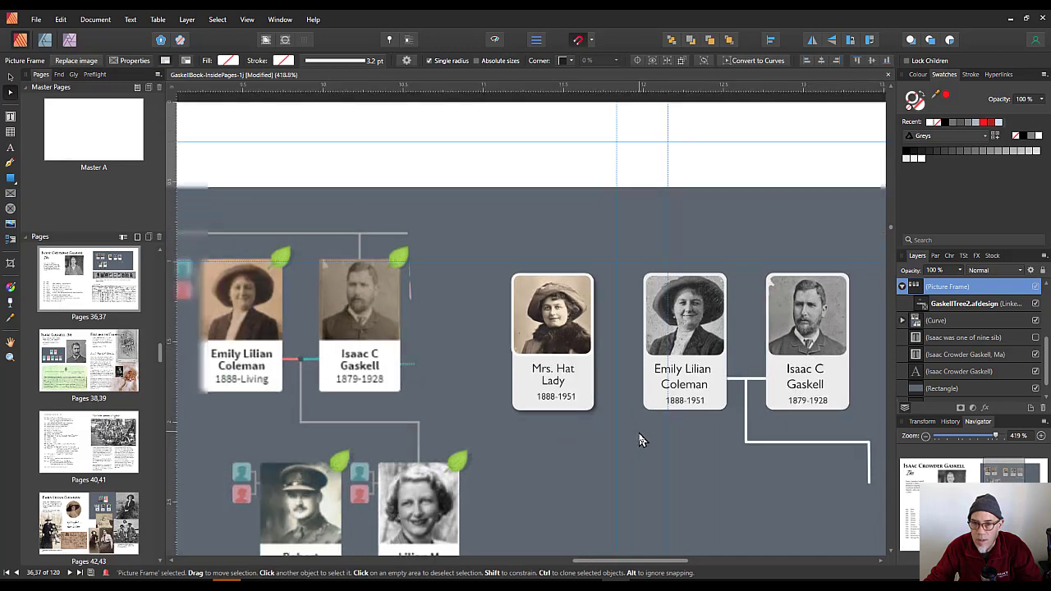
pyautogui.moveTo(639, 455); pyautogui.dragTo(545, 400)
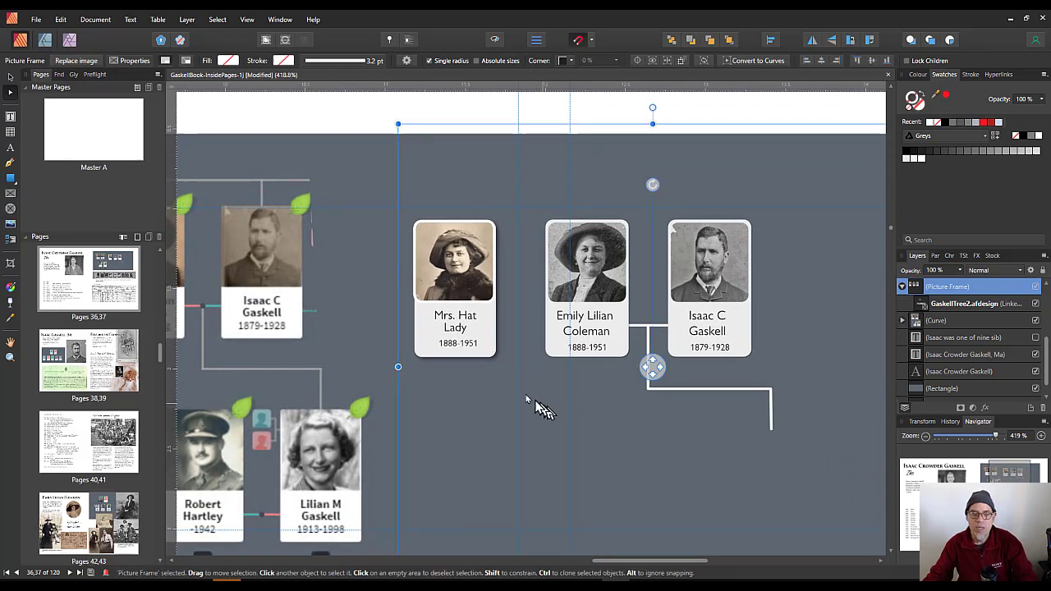
pyautogui.scroll(12, 481, 327)
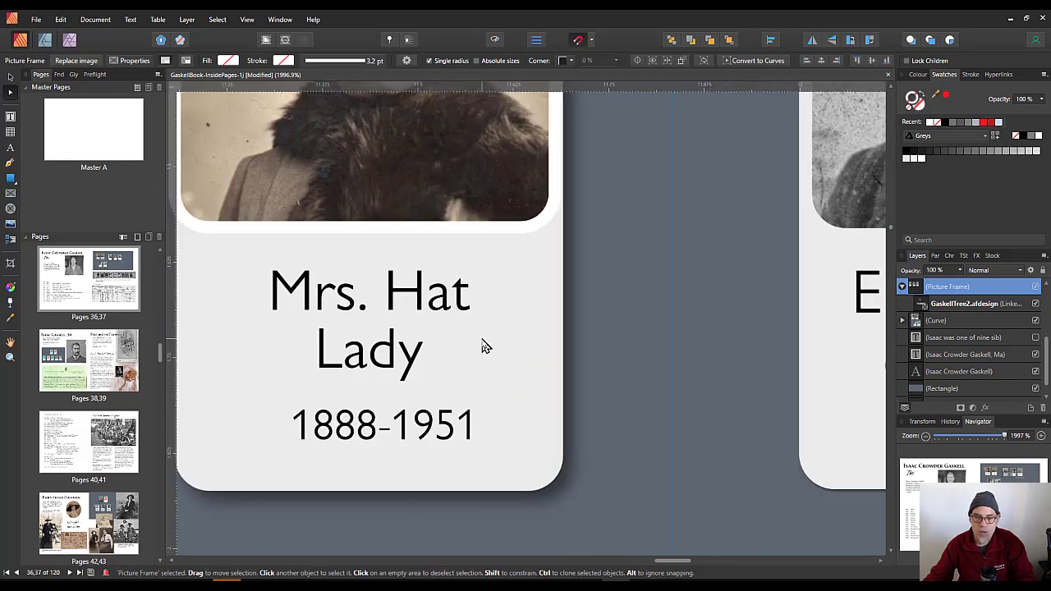
pyautogui.scroll(4, 482, 346)
pyautogui.scroll(-14, 482, 346)
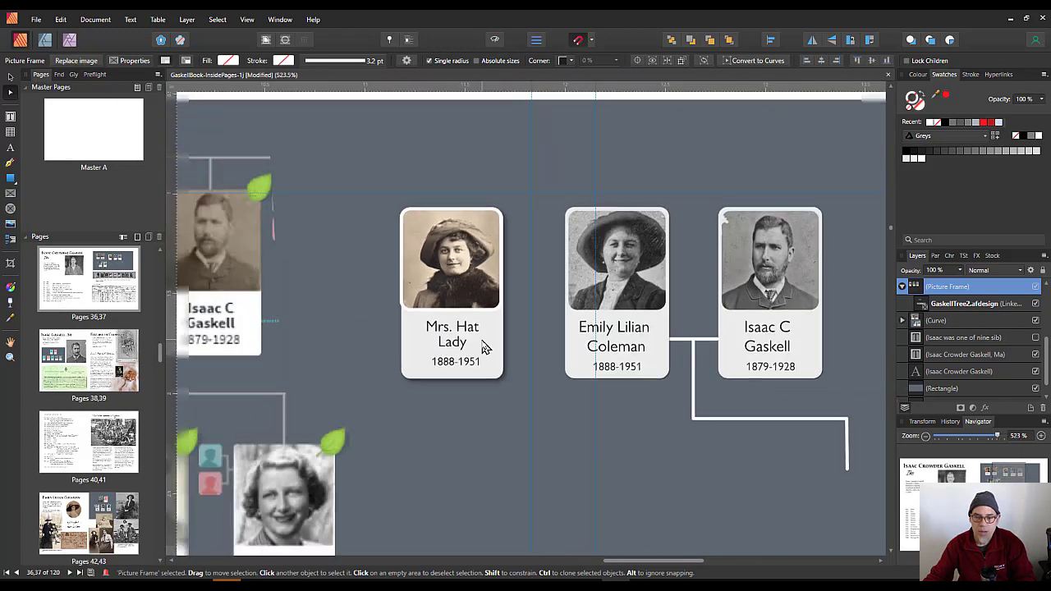
pyautogui.moveTo(575, 380); pyautogui.dragTo(595, 371)
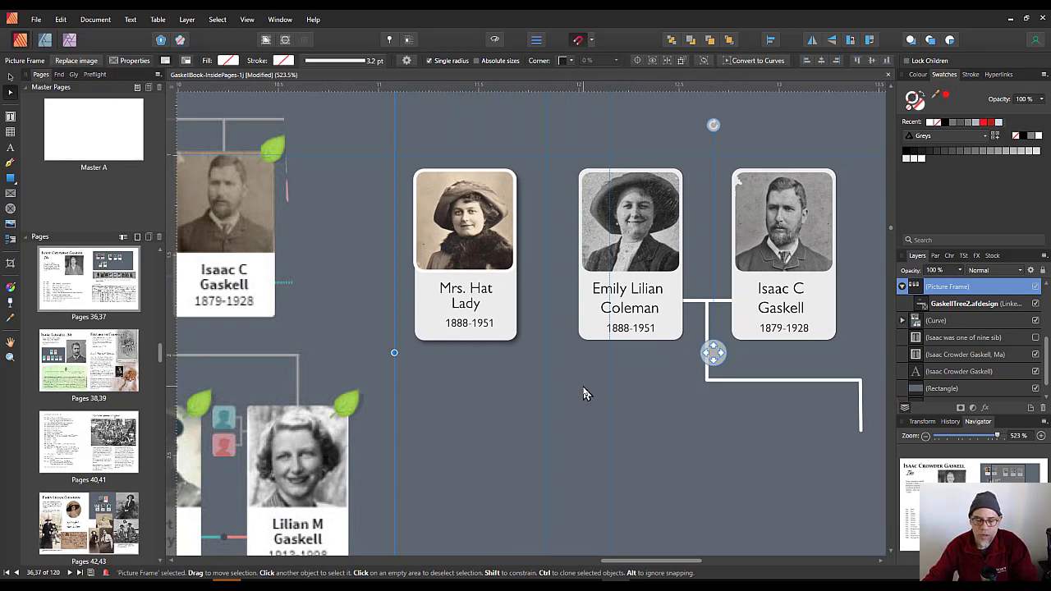
pyautogui.scroll(-6, 586, 393)
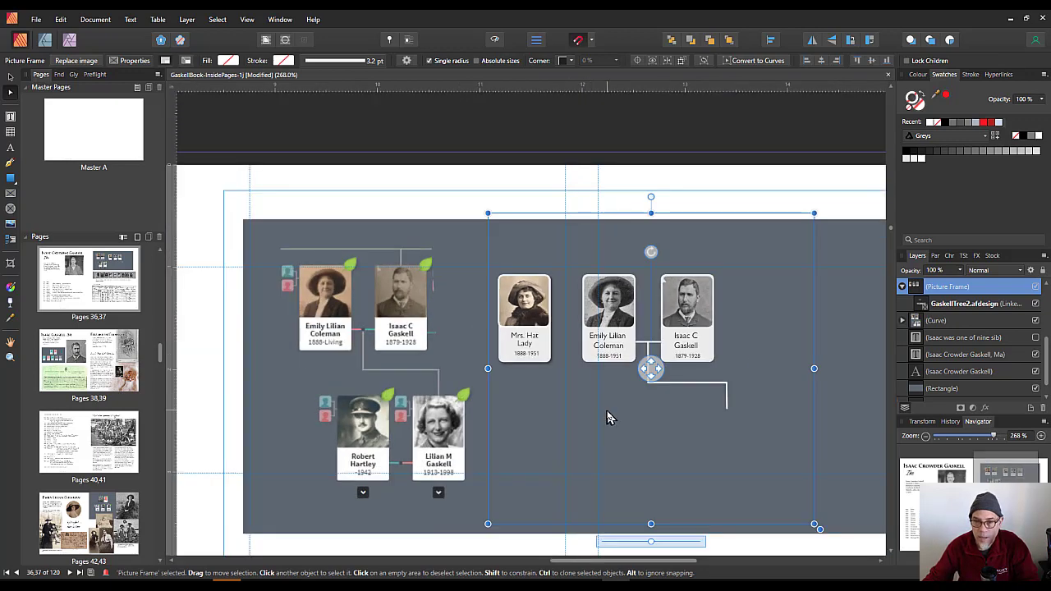
pyautogui.scroll(3, 575, 411)
pyautogui.moveTo(507, 409); pyautogui.dragTo(582, 412)
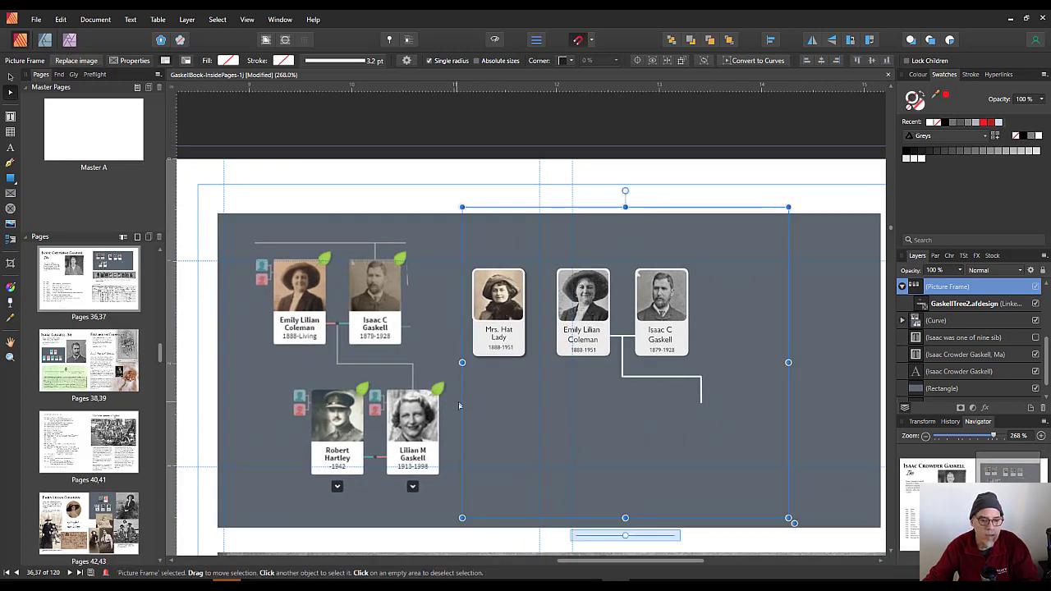
pyautogui.moveTo(500, 415); pyautogui.dragTo(522, 322)
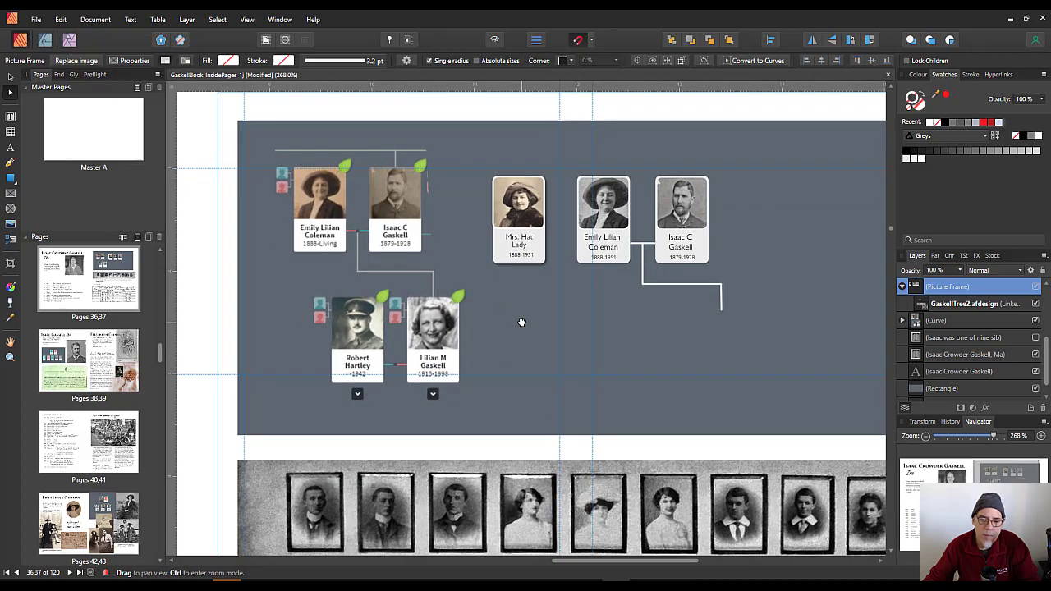
pyautogui.scroll(-5, 528, 340)
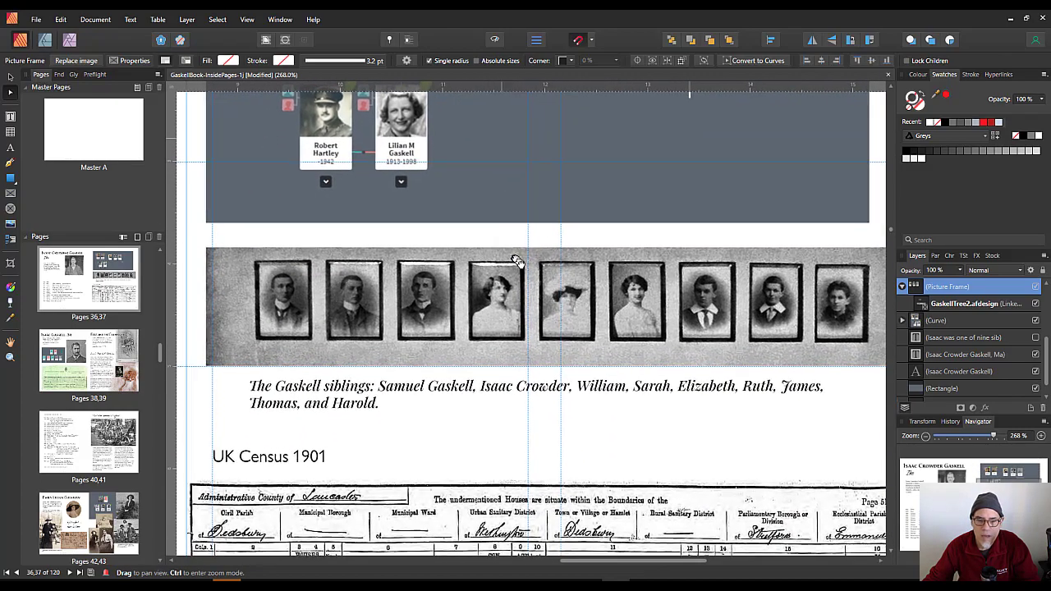
pyautogui.scroll(-6, 518, 261)
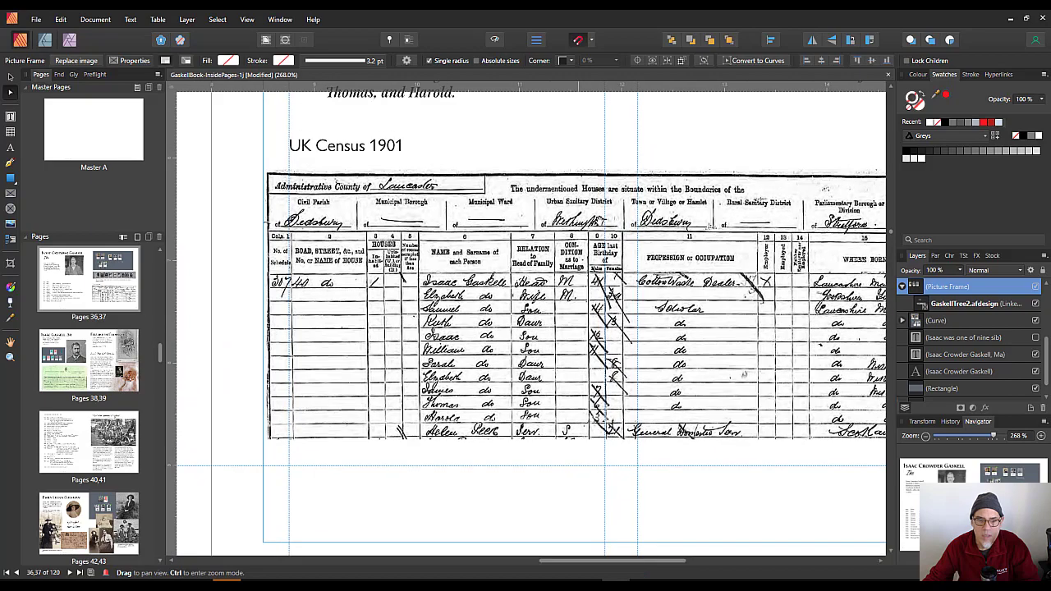
pyautogui.scroll(3, 593, 234)
pyautogui.scroll(-3, 593, 235)
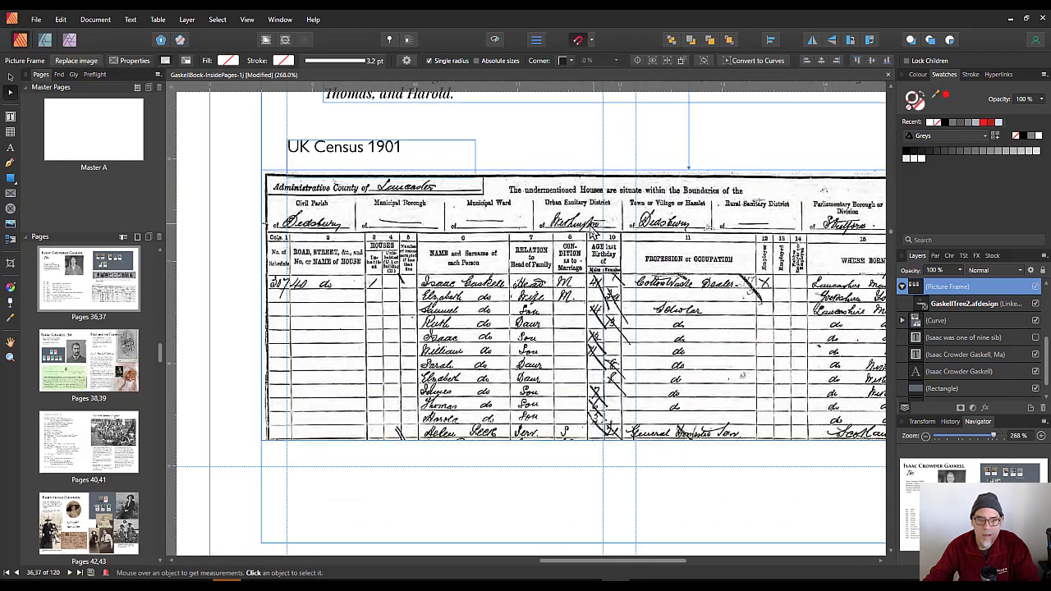
pyautogui.scroll(-2, 593, 234)
pyautogui.moveTo(605, 171); pyautogui.dragTo(542, 404)
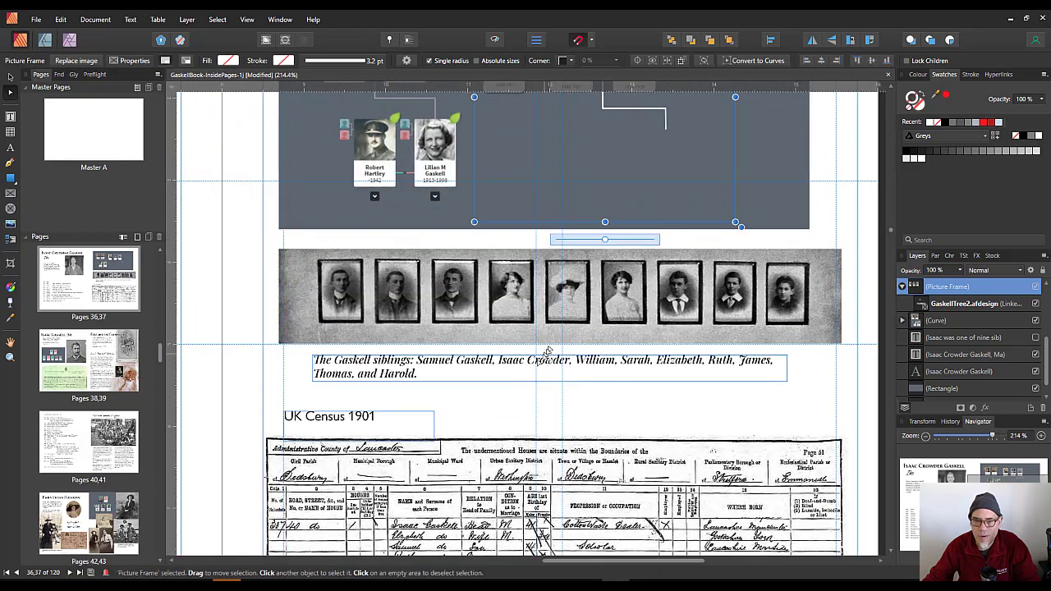
pyautogui.scroll(-2, 524, 377)
pyautogui.moveTo(243, 483); pyautogui.dragTo(572, 407)
pyautogui.scroll(3, 572, 407)
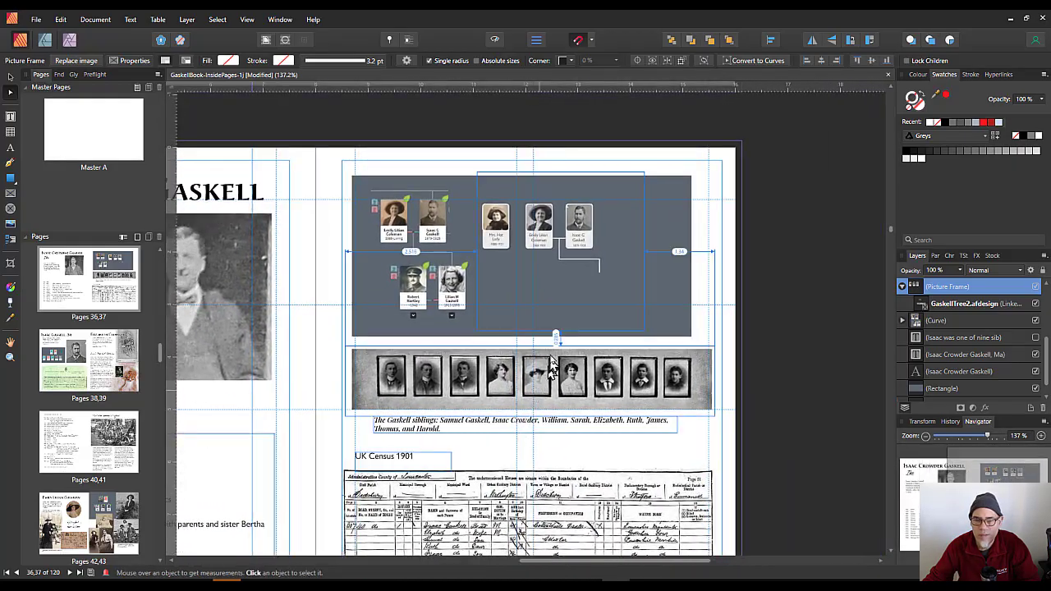
pyautogui.scroll(-2, 552, 362)
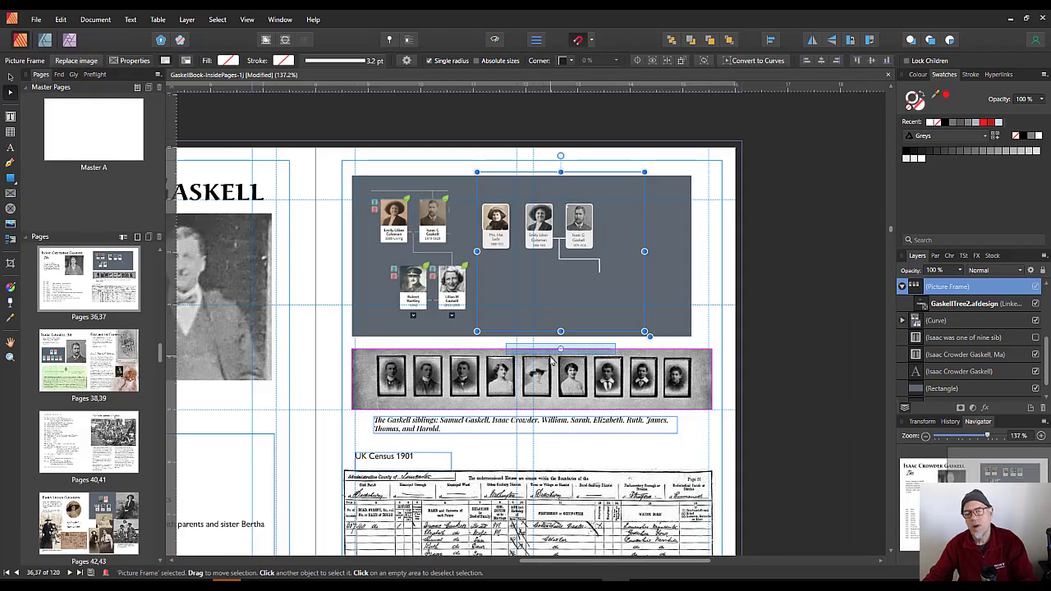